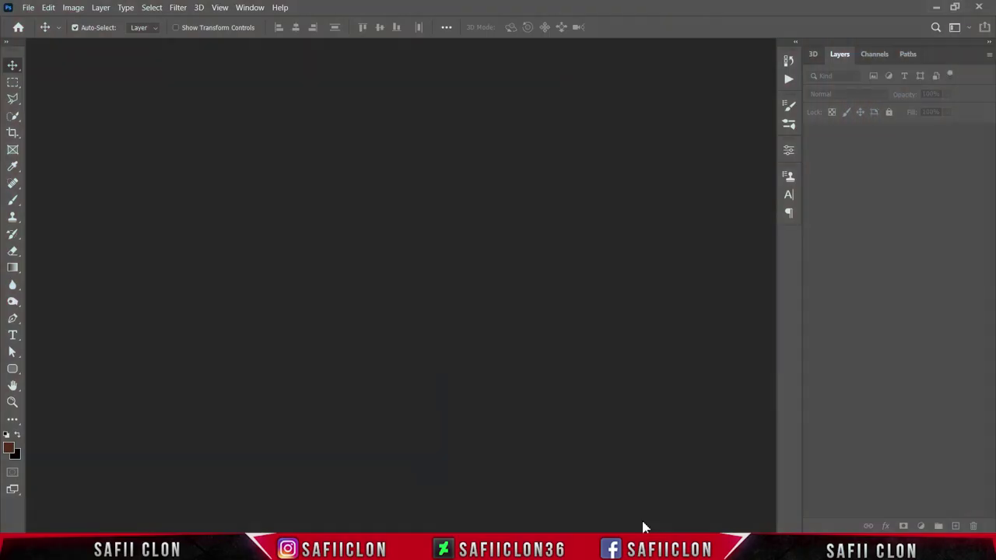
Step: Open the banana-on-teal JPG photo
{"action": "left_click", "coordinate": [28, 7]}
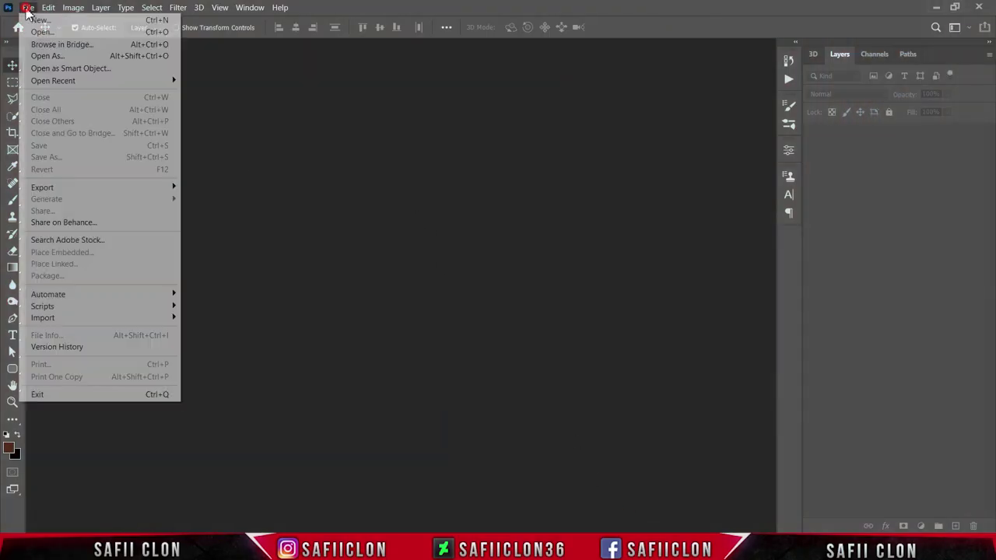
{"action": "left_click", "coordinate": [59, 33]}
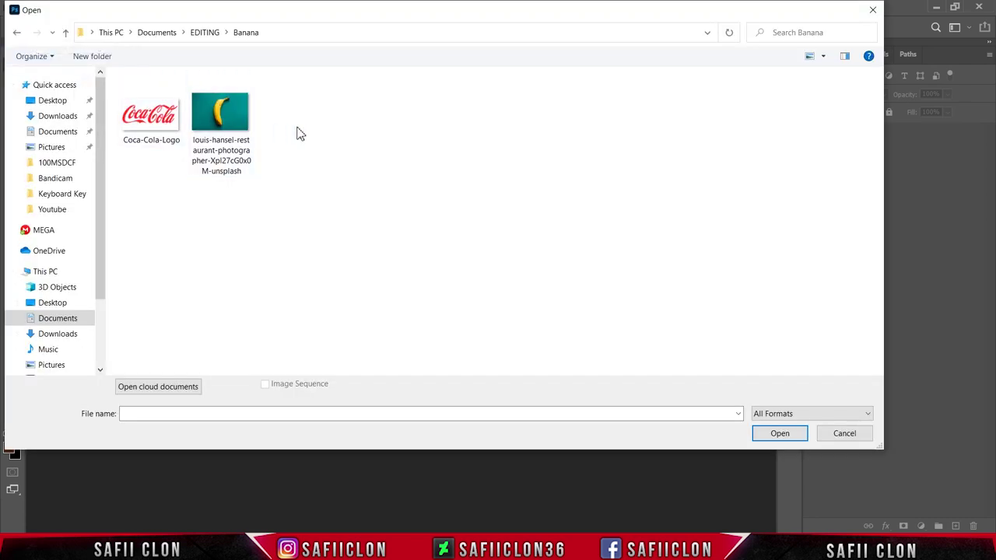
{"action": "left_click", "coordinate": [241, 127]}
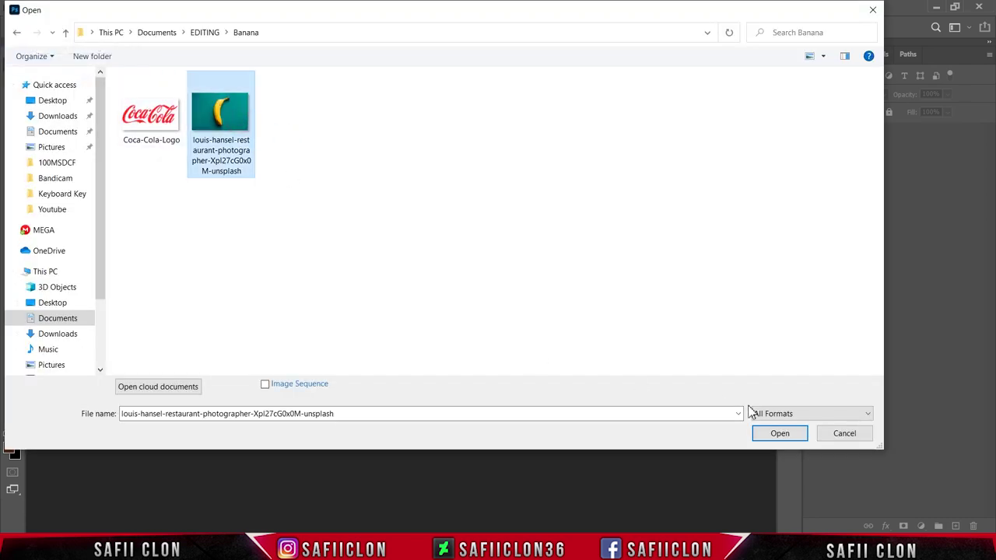
{"action": "left_click", "coordinate": [798, 437]}
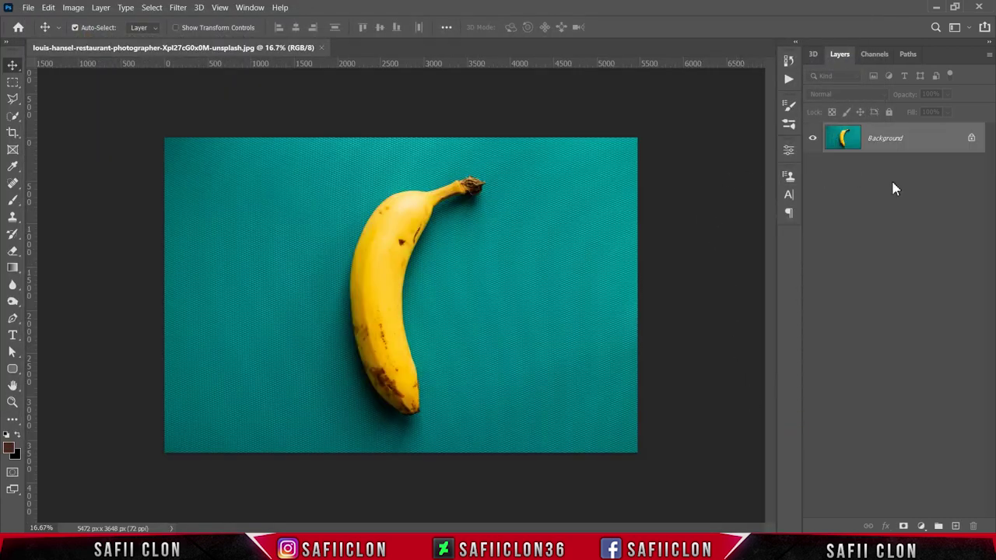
Step: Unlock the background into Layer 0 and duplicate it as Layer 0 copy
{"action": "left_click", "coordinate": [972, 139]}
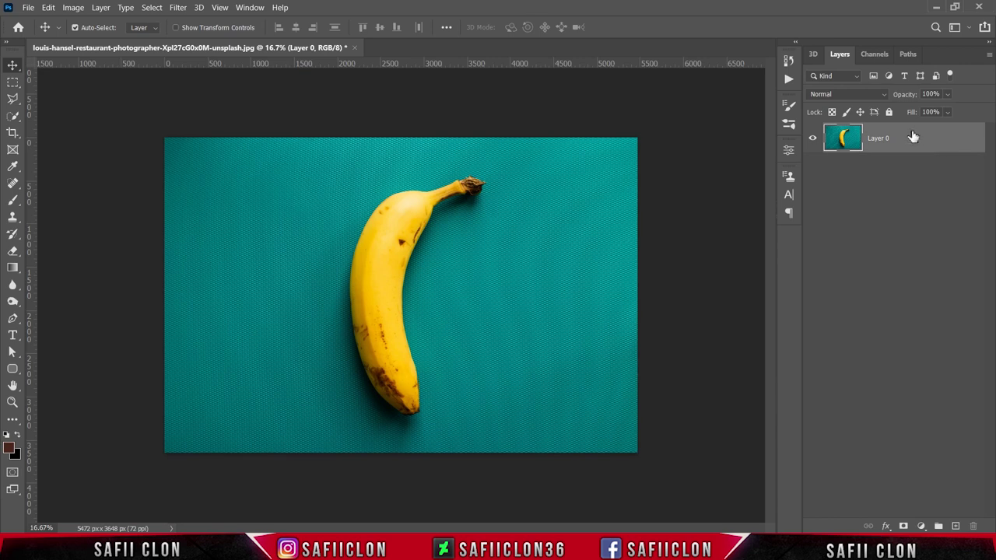
{"action": "right_click", "coordinate": [913, 137]}
{"action": "left_click", "coordinate": [782, 59]}
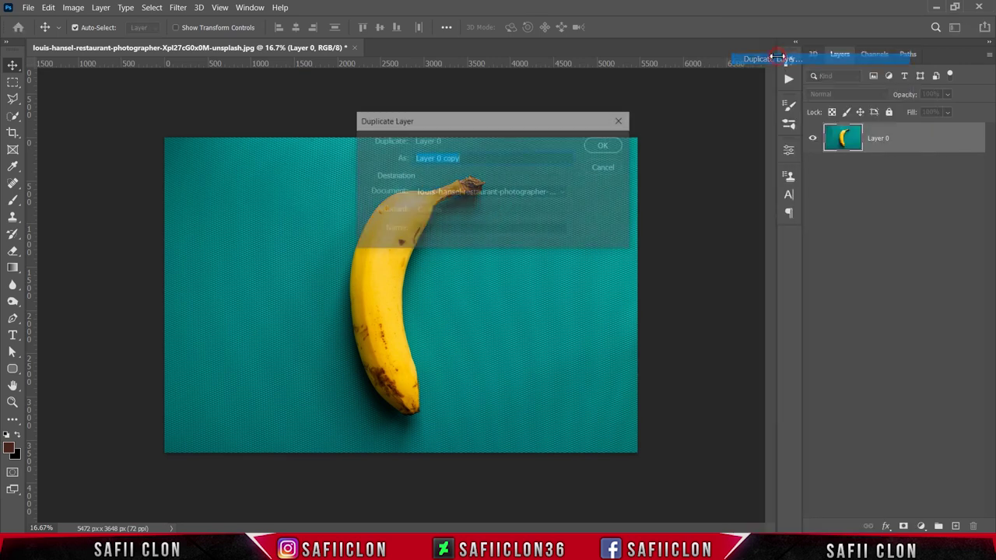
{"action": "left_click", "coordinate": [601, 148]}
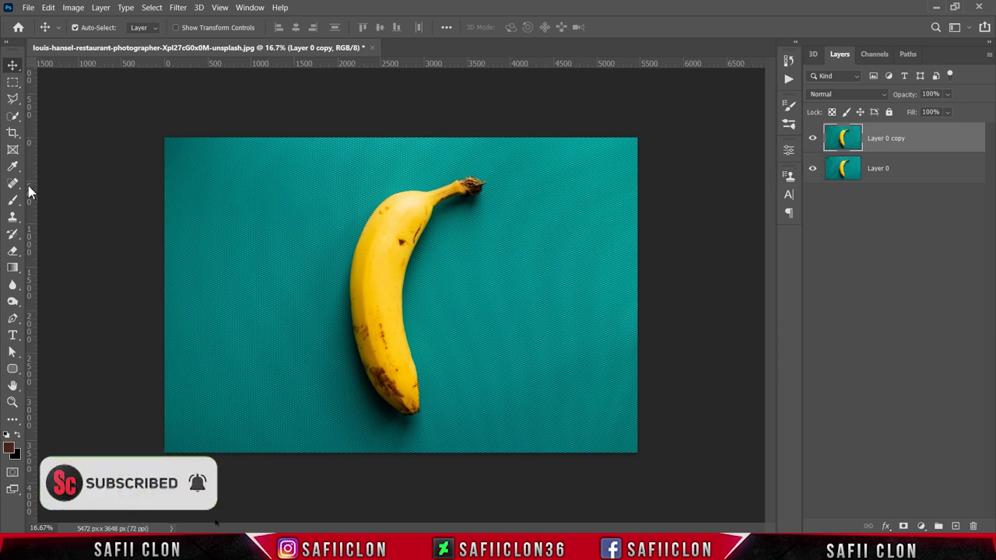
{"action": "right_click", "coordinate": [13, 184]}
Step: Select the Spot Healing Brush and set its size to 113 px
{"action": "left_click", "coordinate": [70, 182]}
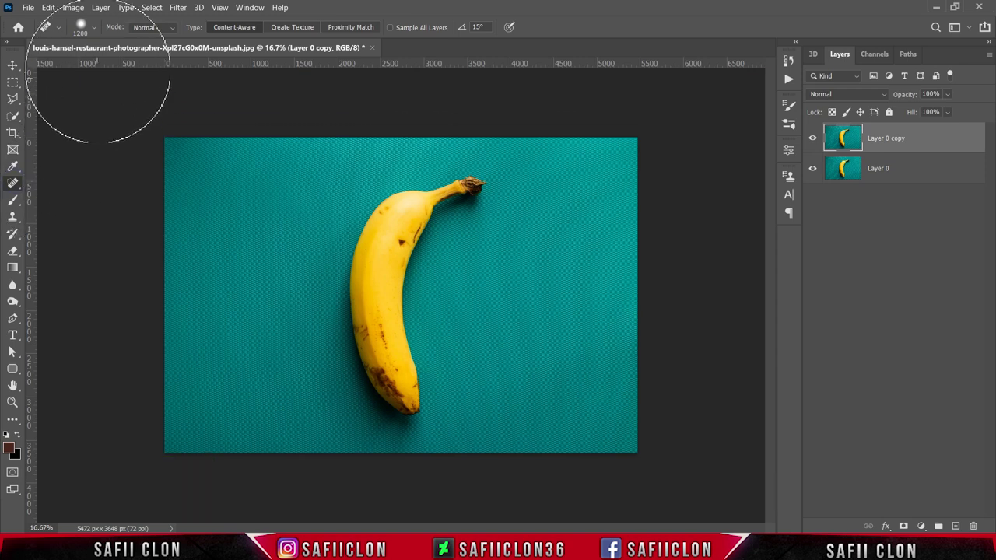
{"action": "left_click", "coordinate": [93, 27]}
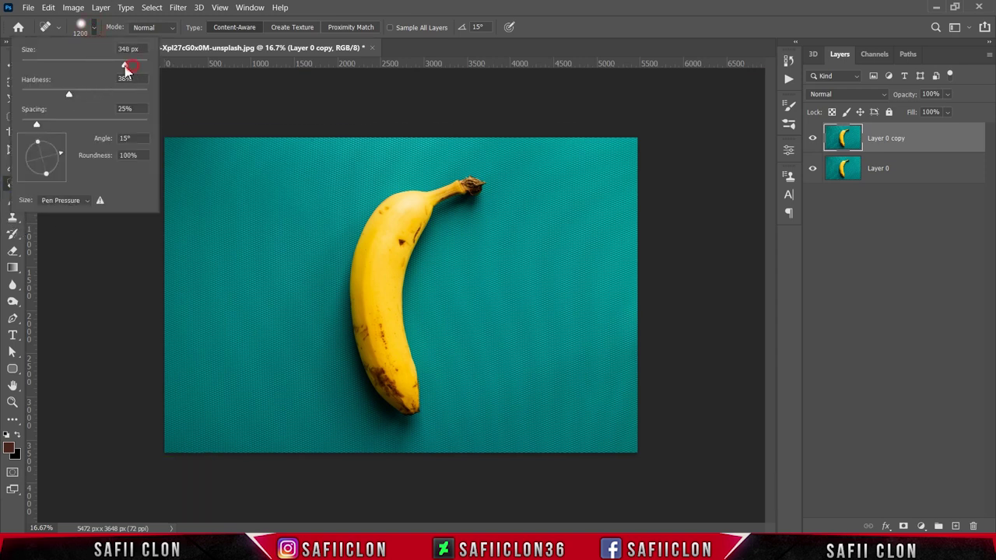
{"action": "left_click_drag", "start_coordinate": [96, 69], "coordinate": [91, 69]}
{"action": "left_click", "coordinate": [94, 30]}
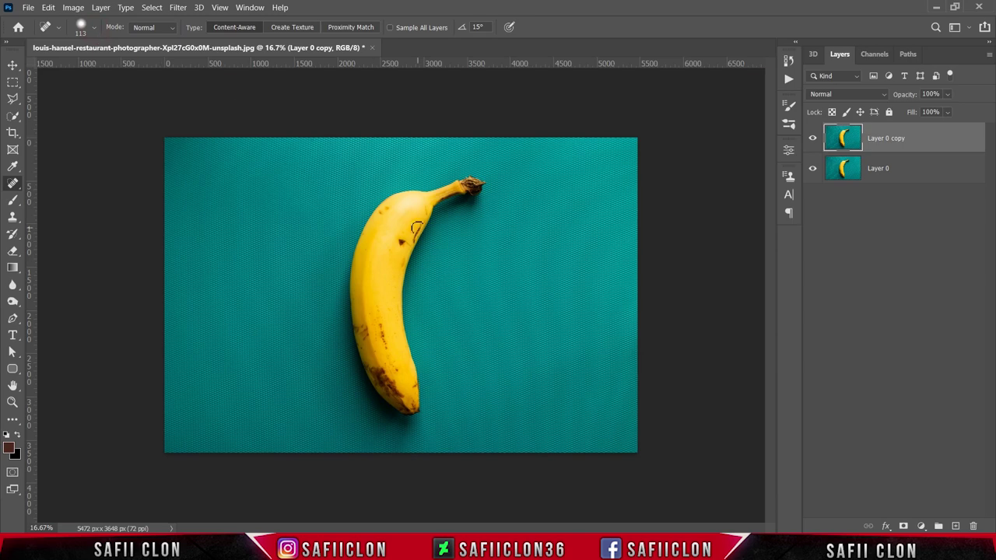
Step: Heal the brown spot, orange mark, right-edge streak and stem speck on the upper banana
{"action": "key", "text": "ctrl+plus"}
{"action": "key", "text": "ctrl+plus"}
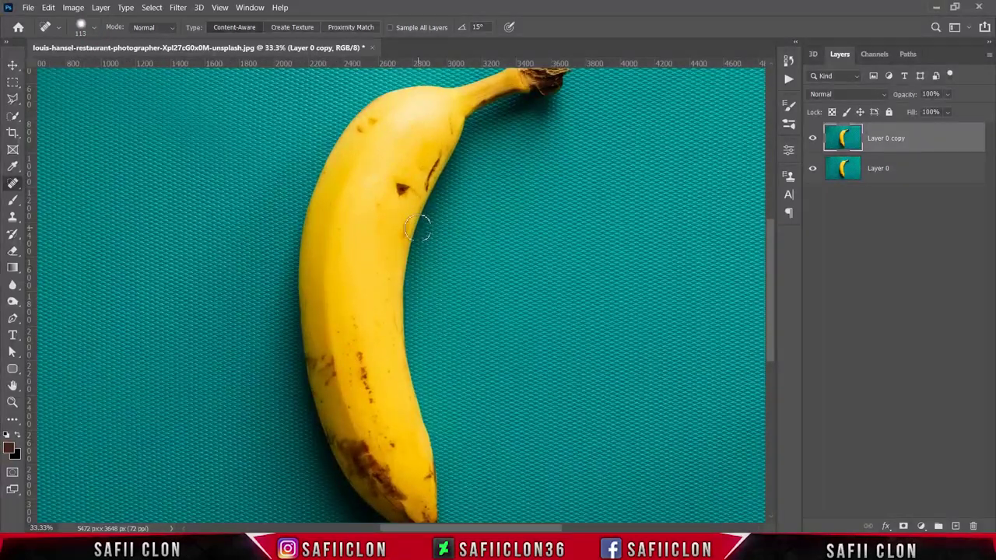
{"action": "key", "text": "bracketright"}
{"action": "left_click", "coordinate": [401, 190]}
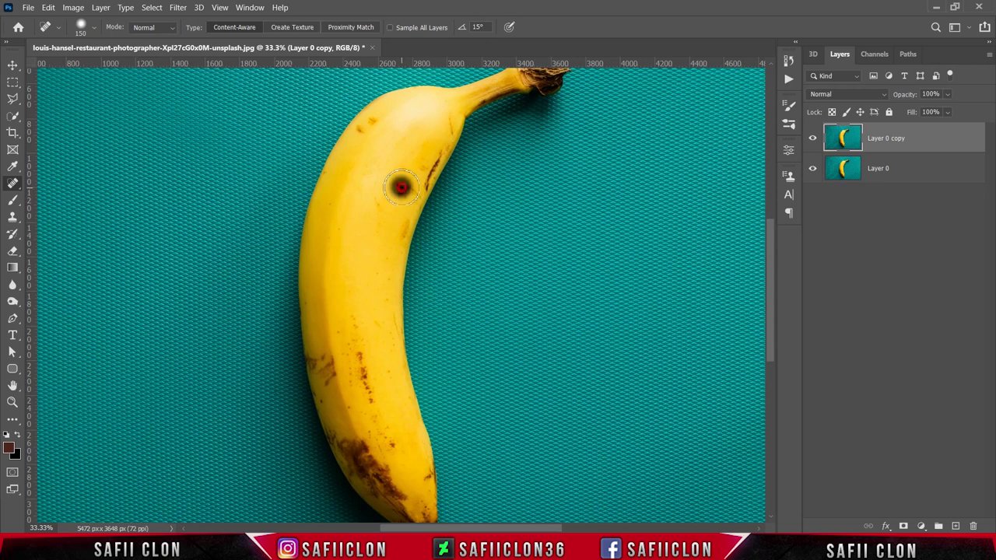
{"action": "key", "text": "bracketleft"}
{"action": "key", "text": "bracketleft"}
{"action": "key", "text": "bracketleft"}
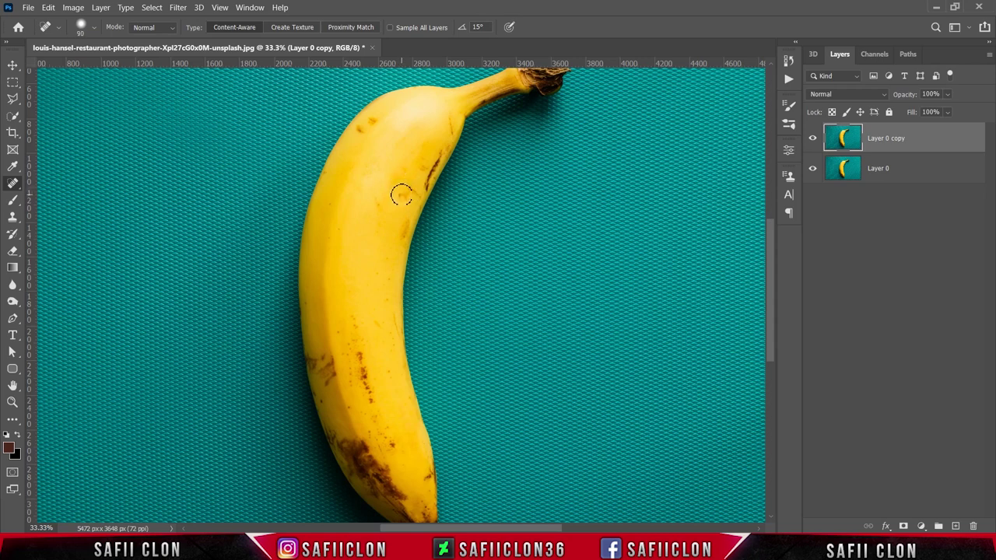
{"action": "left_click", "coordinate": [402, 195]}
{"action": "key", "text": "bracketleft"}
{"action": "key", "text": "bracketleft"}
{"action": "left_click_drag", "start_coordinate": [442, 153], "coordinate": [428, 184]}
{"action": "key", "text": "bracketleft"}
{"action": "left_click", "coordinate": [403, 230]}
{"action": "left_click", "coordinate": [369, 126]}
{"action": "key", "text": "bracketleft"}
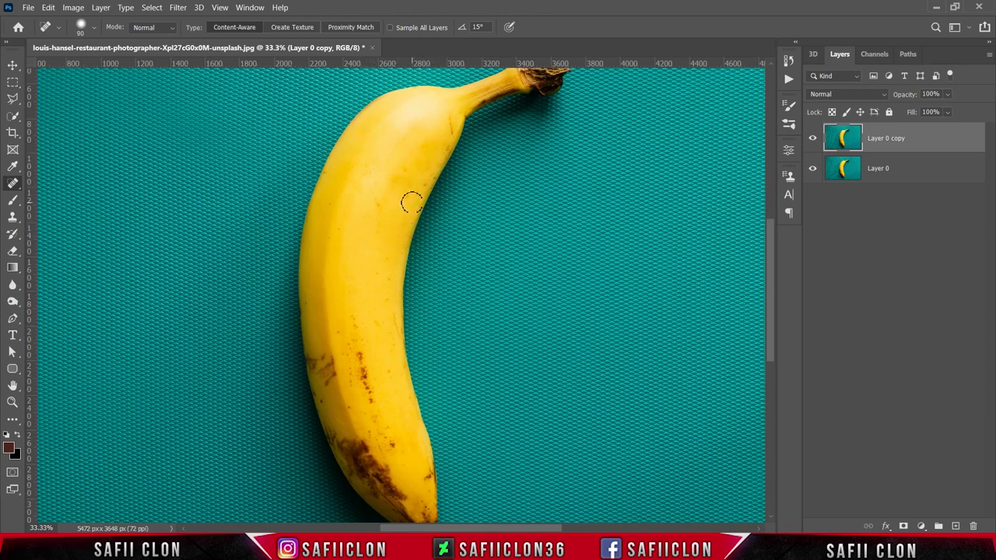
{"action": "key", "text": "bracketright"}
{"action": "key", "text": "bracketright"}
{"action": "key", "text": "bracketright"}
Step: Heal the brown specks and dark spots on the lower banana
{"action": "scroll", "coordinate": [358, 266], "scroll_direction": "down", "scroll_amount": 2}
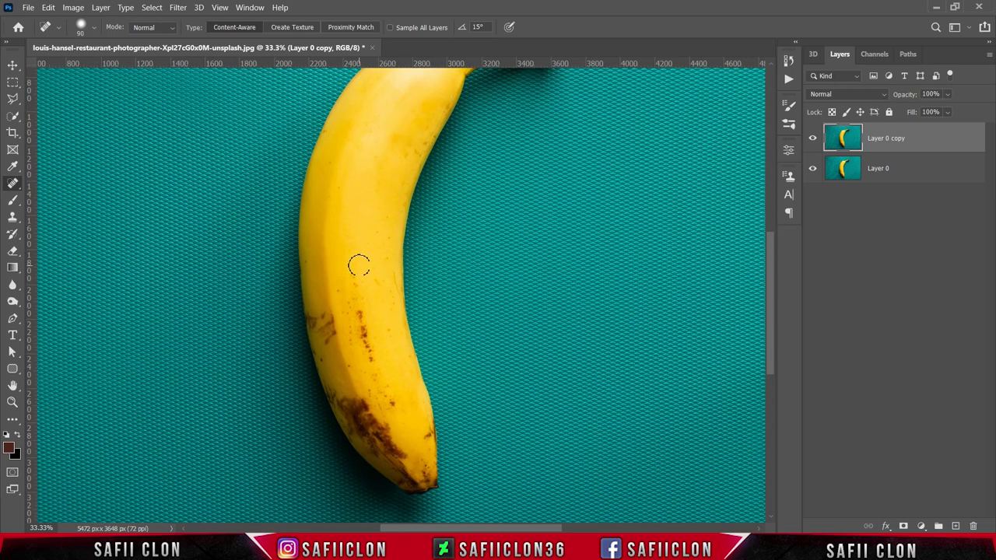
{"action": "scroll", "coordinate": [352, 306], "scroll_direction": "down", "scroll_amount": 1}
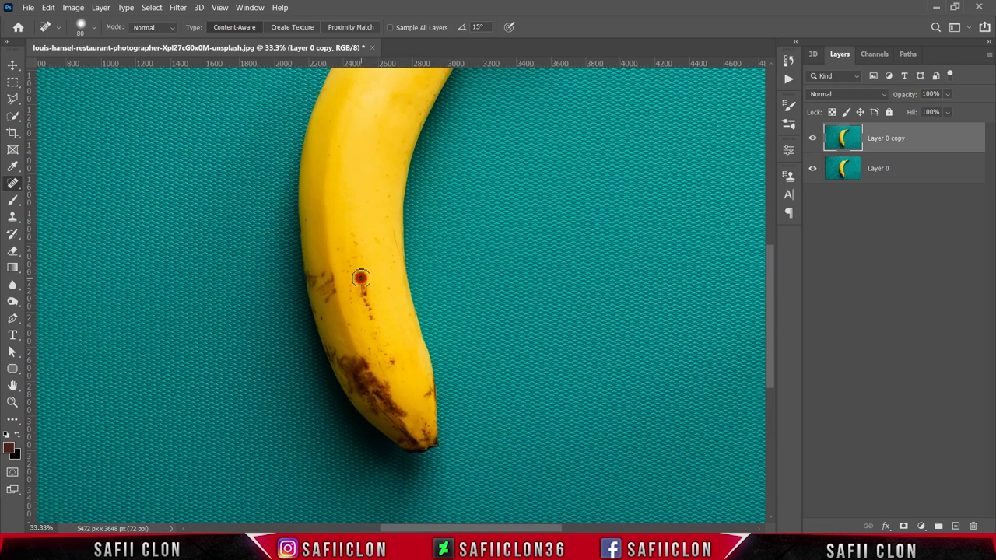
{"action": "key", "text": "bracketright"}
{"action": "left_click", "coordinate": [366, 310]}
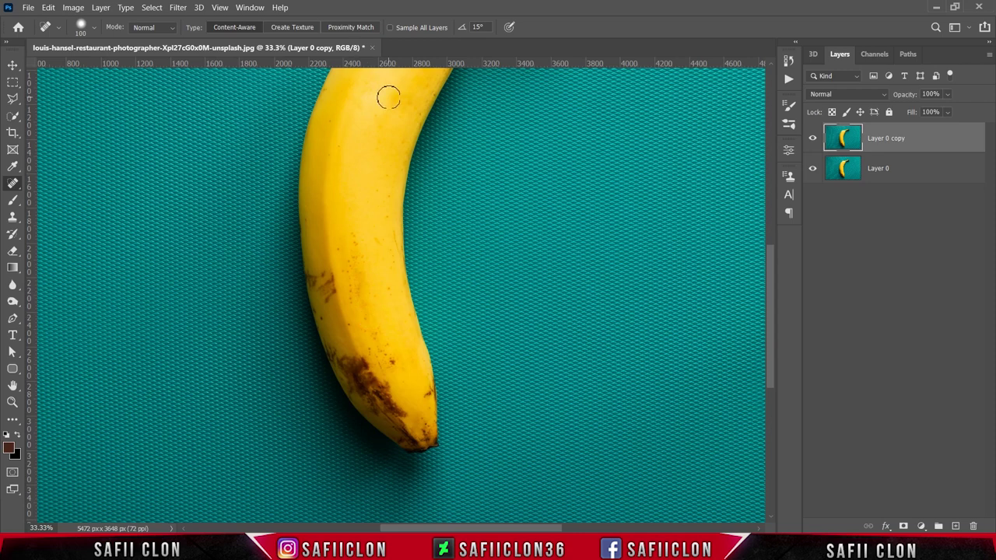
{"action": "left_click", "coordinate": [351, 304]}
{"action": "key", "text": "bracketleft"}
{"action": "key", "text": "bracketleft"}
{"action": "key", "text": "bracketleft"}
{"action": "key", "text": "bracketright"}
{"action": "key", "text": "bracketright"}
{"action": "scroll", "coordinate": [403, 282], "scroll_direction": "down", "scroll_amount": 1}
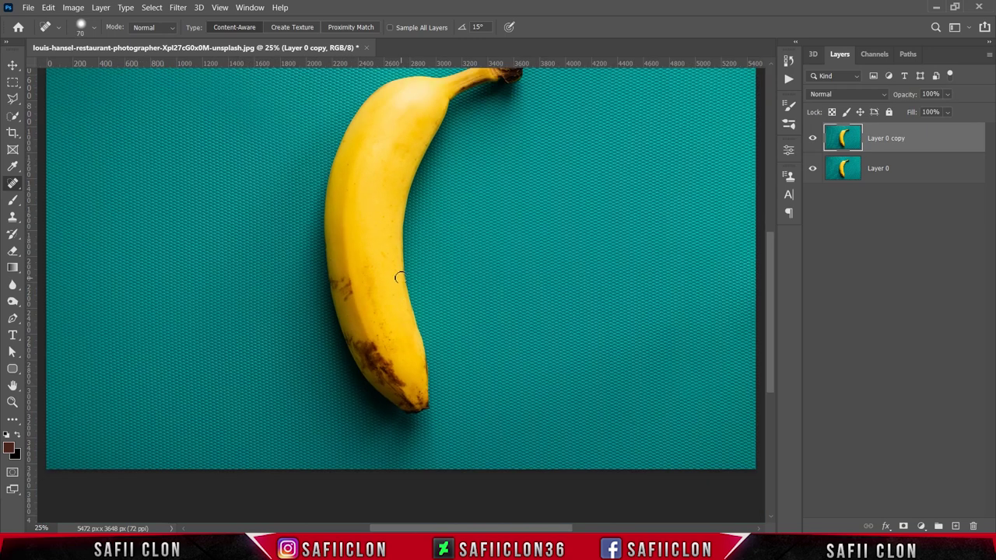
{"action": "key", "text": "bracketleft"}
{"action": "key", "text": "bracketleft"}
{"action": "left_click_drag", "start_coordinate": [347, 300], "coordinate": [350, 294]}
Step: Heal the remaining brown spots around the banana tip
{"action": "scroll", "coordinate": [412, 329], "scroll_direction": "down", "scroll_amount": 2}
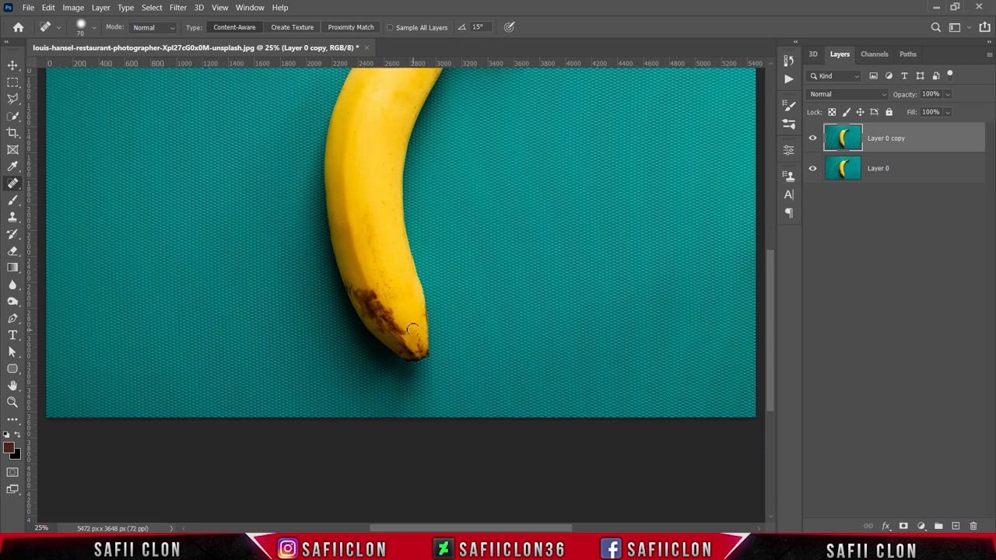
{"action": "left_click", "coordinate": [376, 297]}
{"action": "key", "text": "bracketright"}
{"action": "key", "text": "bracketright"}
{"action": "left_click_drag", "start_coordinate": [356, 299], "coordinate": [396, 339]}
{"action": "left_click_drag", "start_coordinate": [366, 294], "coordinate": [395, 336]}
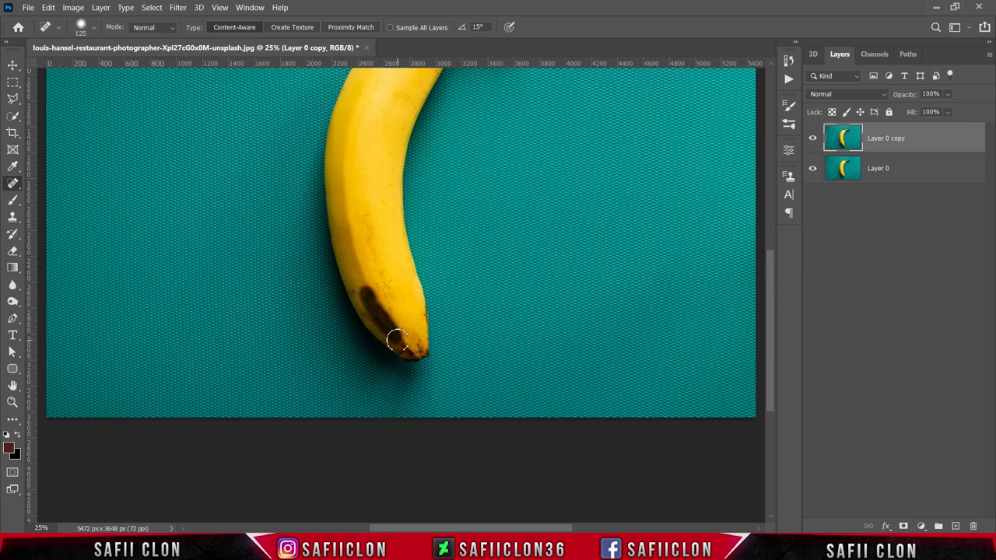
{"action": "key", "text": "bracketleft"}
{"action": "key", "text": "bracketleft"}
{"action": "left_click", "coordinate": [370, 299]}
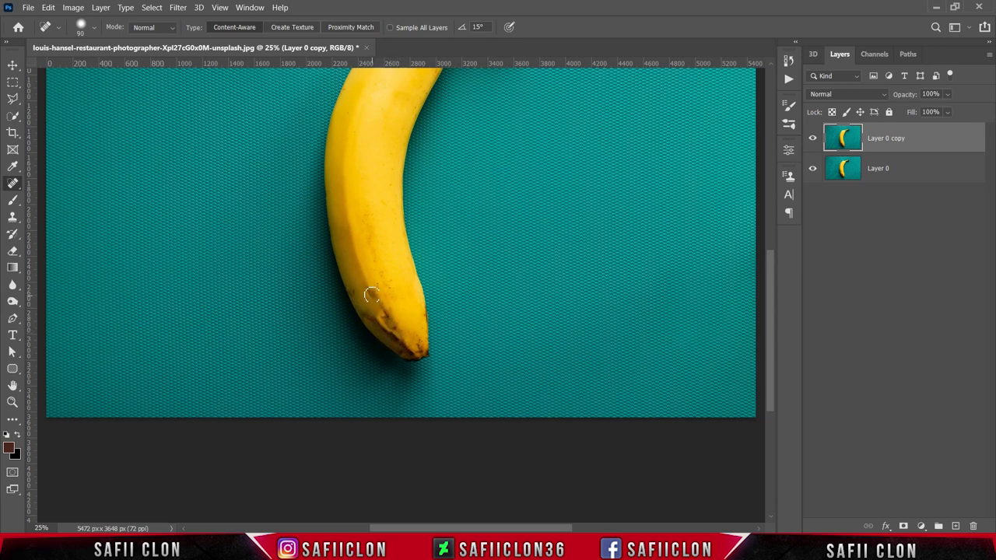
{"action": "left_click_drag", "start_coordinate": [375, 309], "coordinate": [359, 288]}
{"action": "key", "text": "bracketright"}
{"action": "left_click_drag", "start_coordinate": [372, 289], "coordinate": [366, 277]}
{"action": "key", "text": "bracketright"}
{"action": "left_click_drag", "start_coordinate": [395, 330], "coordinate": [399, 344]}
{"action": "key", "text": "bracketleft"}
{"action": "key", "text": "bracketleft"}
{"action": "left_click_drag", "start_coordinate": [373, 308], "coordinate": [364, 287]}
{"action": "left_click_drag", "start_coordinate": [397, 335], "coordinate": [394, 329]}
Step: Fit the whole image in view and toggle the retouched layer to compare before and after
{"action": "key", "text": "ctrl+minus"}
{"action": "key", "text": "ctrl+minus"}
{"action": "key", "text": "ctrl+minus"}
{"action": "key", "text": "ctrl+plus"}
{"action": "key", "text": "ctrl+plus"}
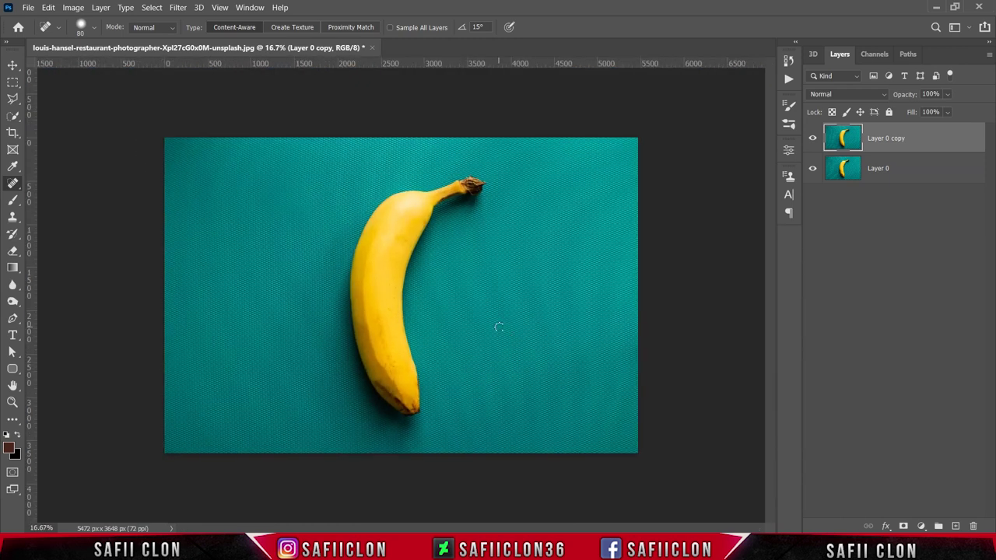
{"action": "left_click", "coordinate": [813, 138]}
{"action": "left_click", "coordinate": [813, 138]}
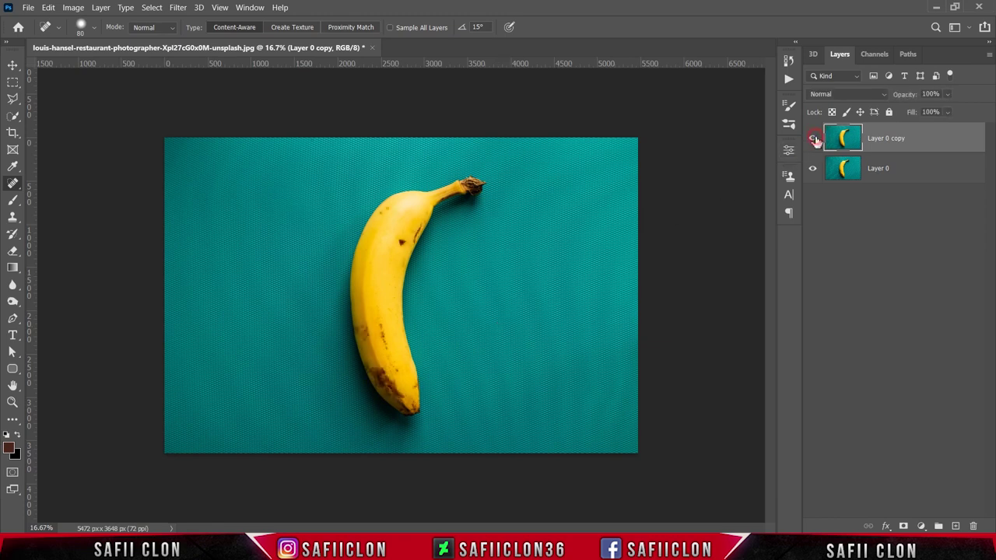
{"action": "left_click", "coordinate": [813, 139]}
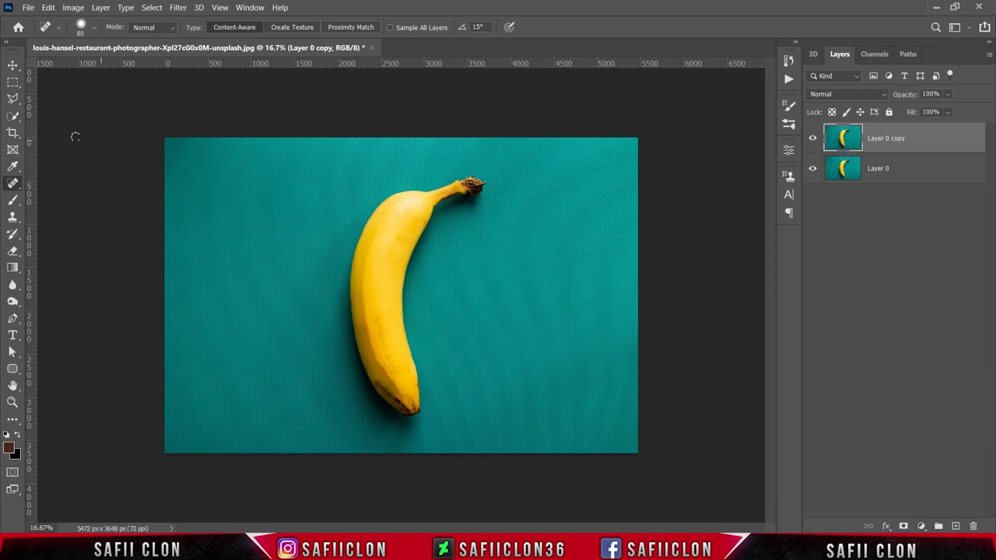
Step: Select the whole banana, including its stem tip, with a 29 px Quick Selection brush
{"action": "left_click", "coordinate": [12, 116]}
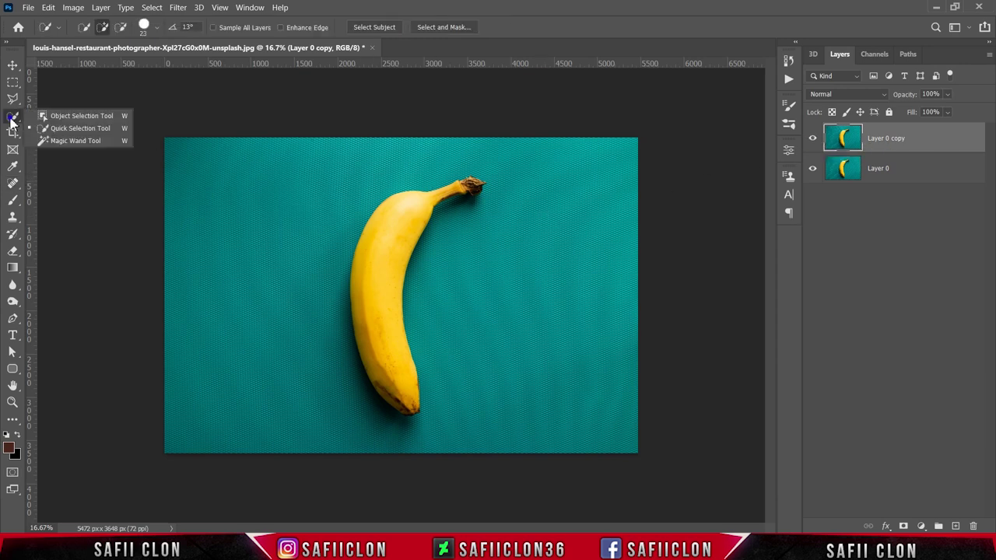
{"action": "left_click", "coordinate": [67, 130]}
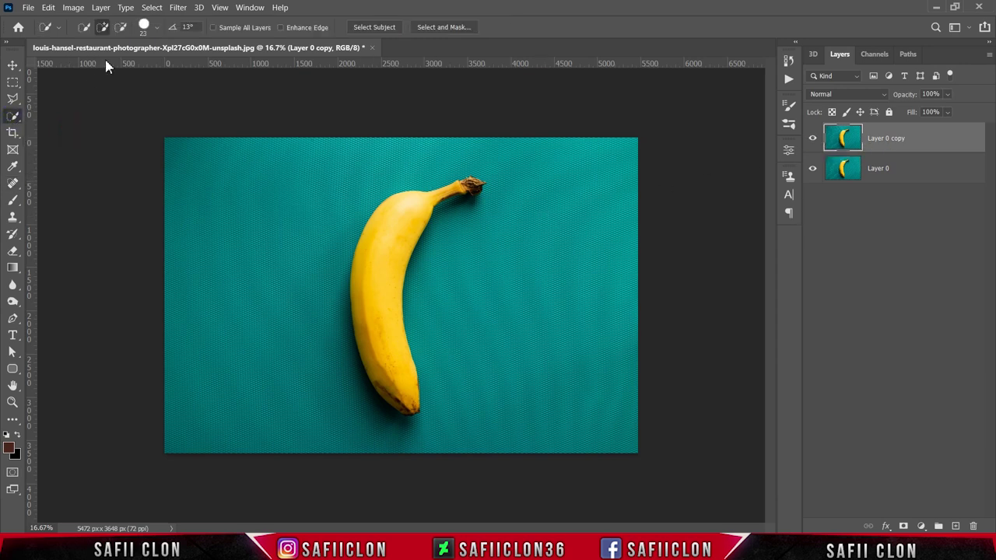
{"action": "left_click", "coordinate": [156, 28]}
{"action": "left_click_drag", "start_coordinate": [97, 64], "coordinate": [102, 65]}
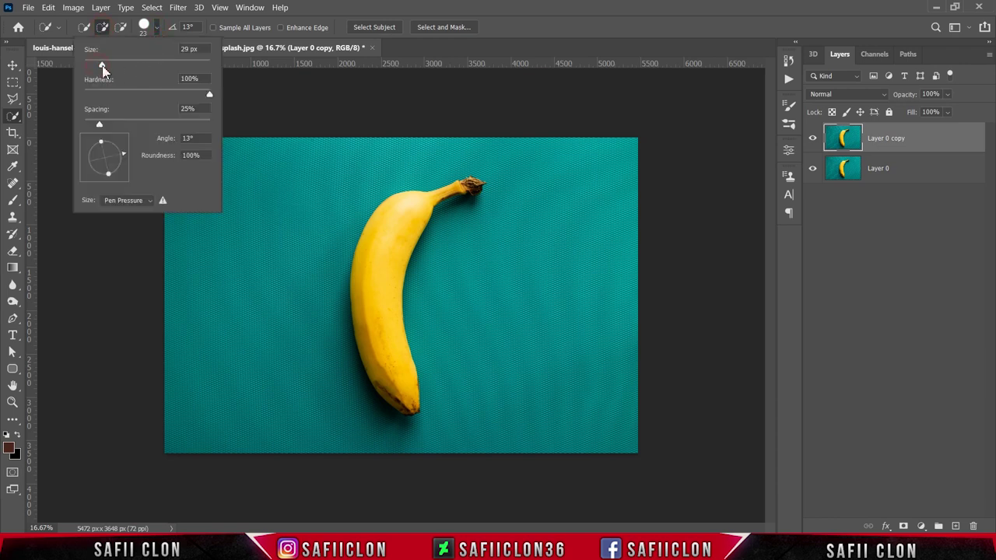
{"action": "left_click", "coordinate": [157, 26]}
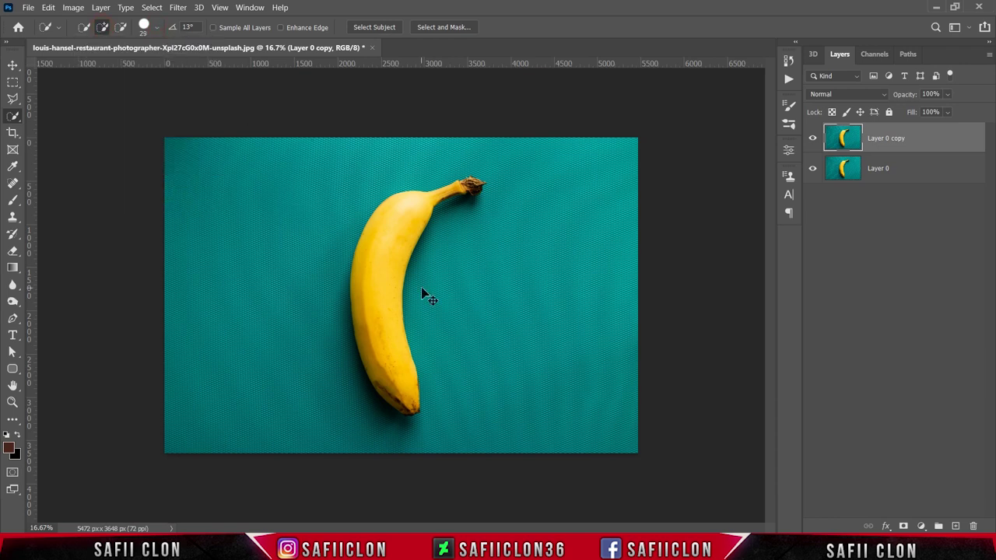
{"action": "key", "text": "ctrl+plus"}
{"action": "left_click_drag", "start_coordinate": [404, 413], "coordinate": [343, 333]}
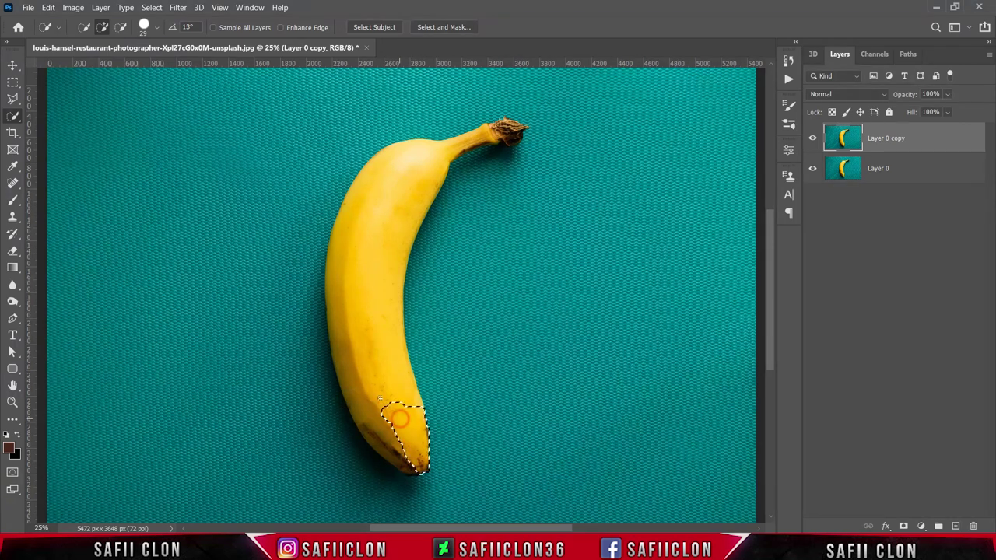
{"action": "scroll", "coordinate": [394, 245], "scroll_direction": "up", "scroll_amount": 2}
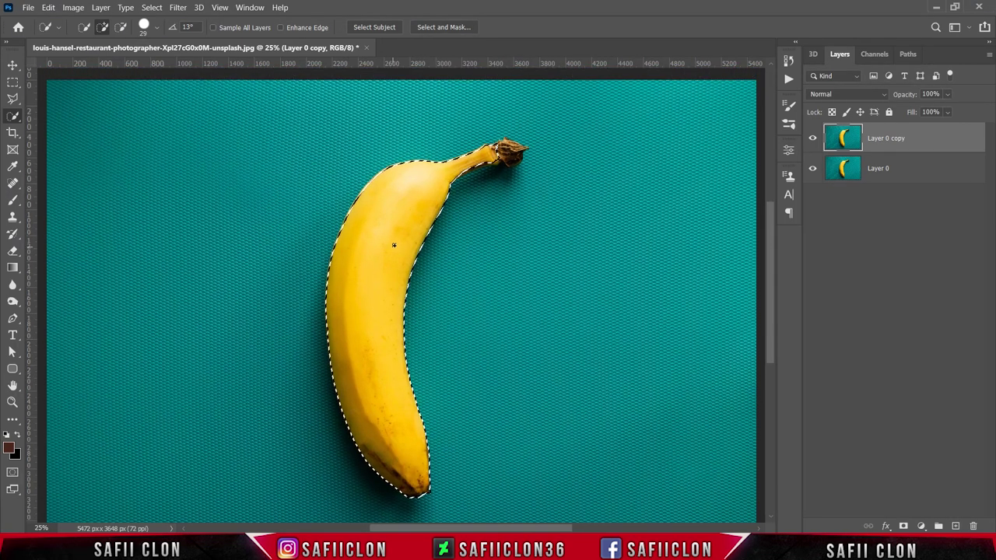
{"action": "left_click_drag", "start_coordinate": [495, 151], "coordinate": [509, 160]}
{"action": "scroll", "coordinate": [386, 242], "scroll_direction": "down", "scroll_amount": 1}
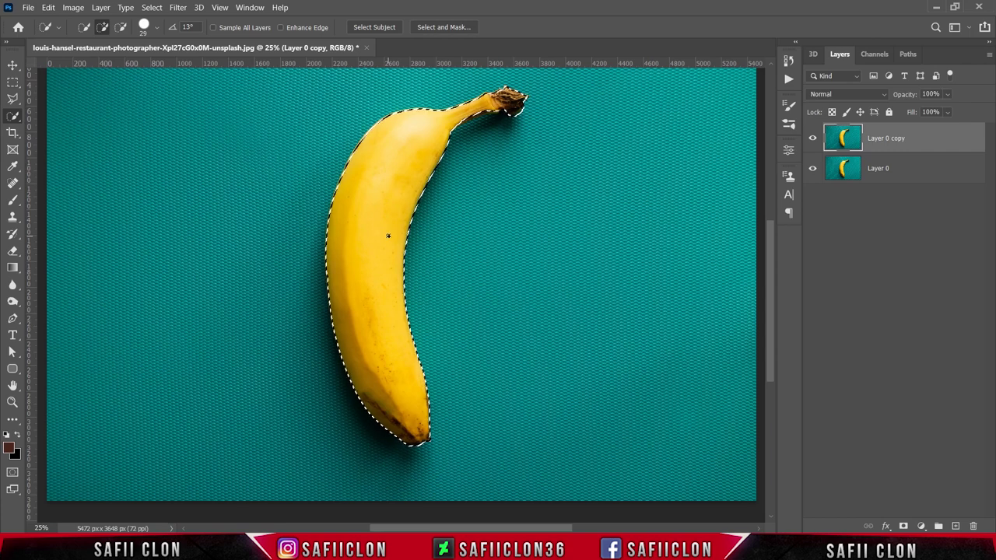
{"action": "key", "text": "ctrl+minus"}
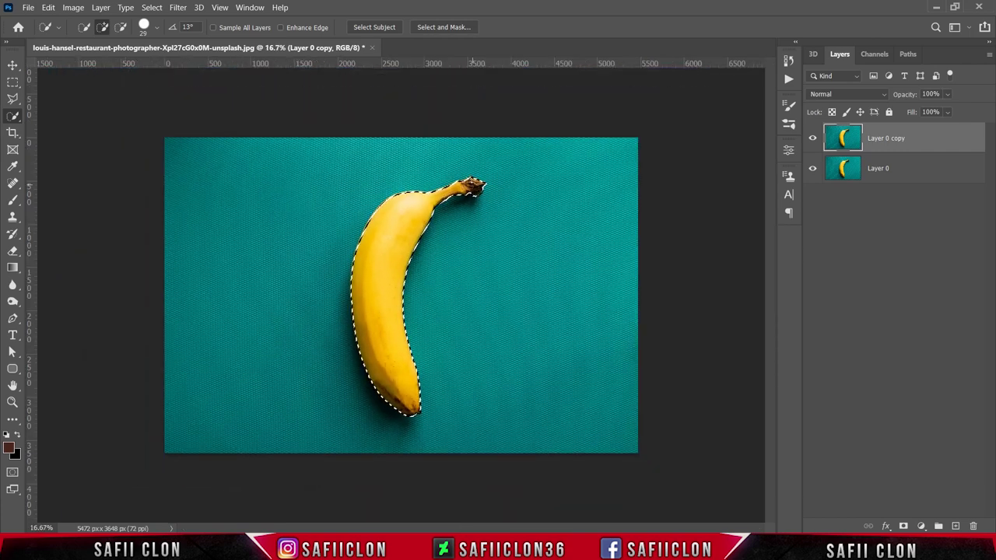
Step: Add a layer mask to Layer 0 copy and toggle Layer 0 to check the cut-out
{"action": "left_click", "coordinate": [918, 139]}
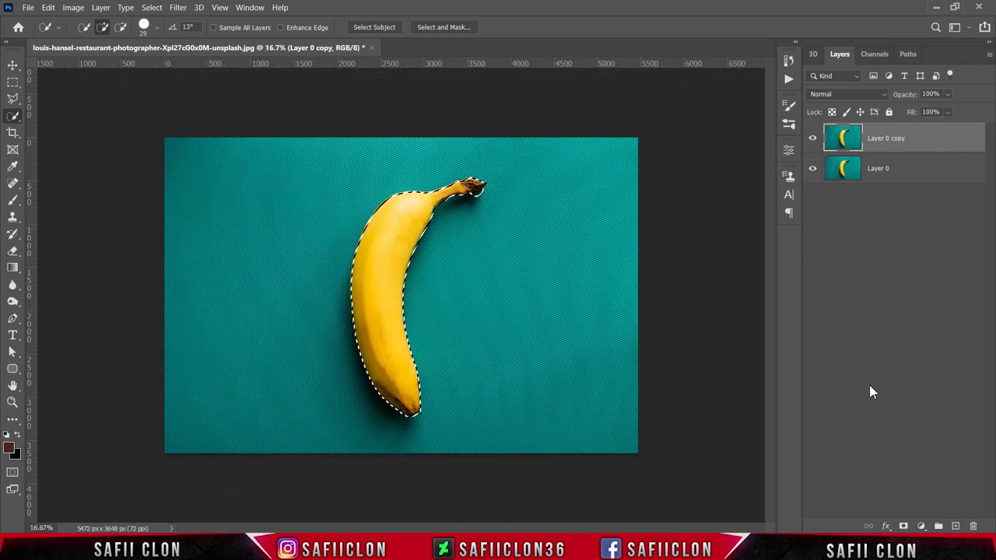
{"action": "left_click", "coordinate": [904, 526]}
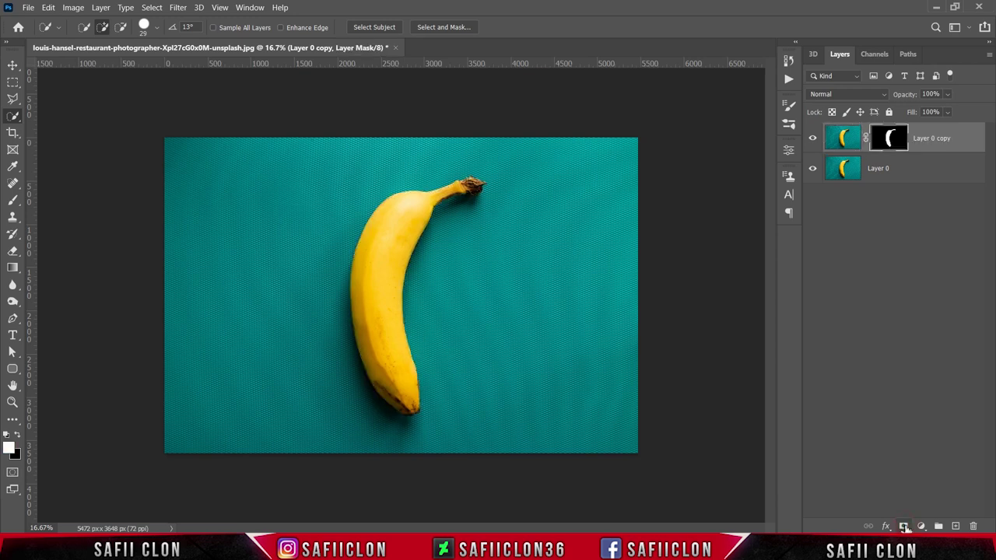
{"action": "left_click", "coordinate": [813, 170]}
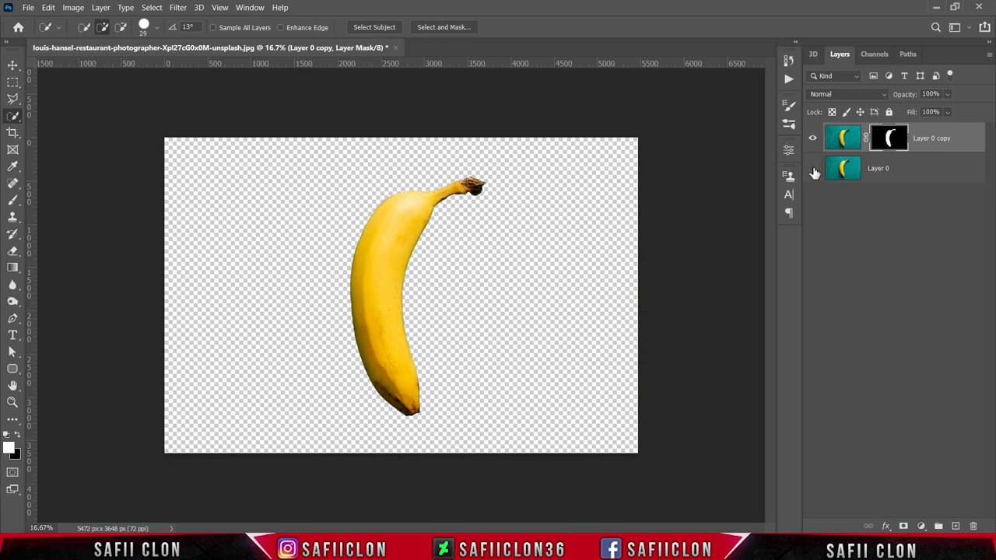
{"action": "left_click", "coordinate": [813, 169]}
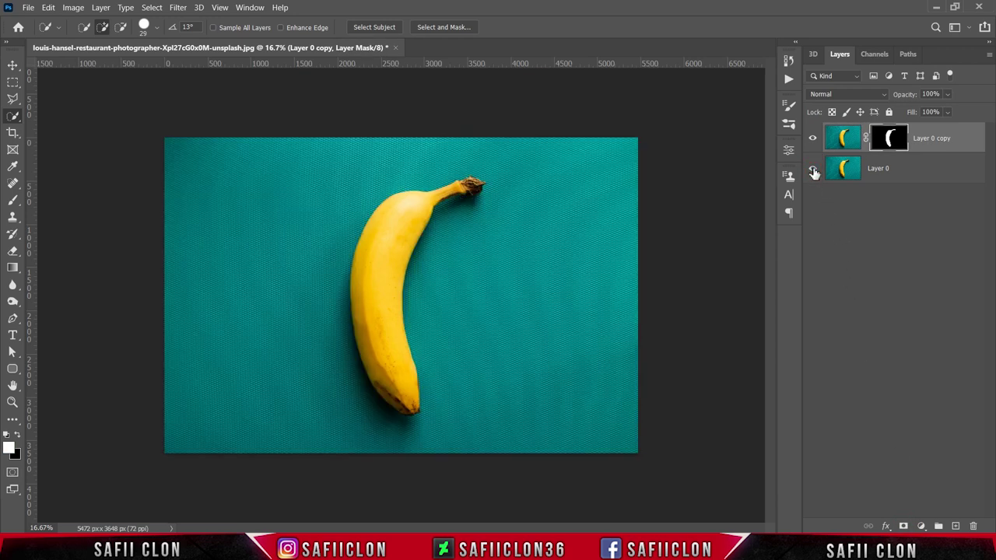
{"action": "key", "text": "ctrl+2"}
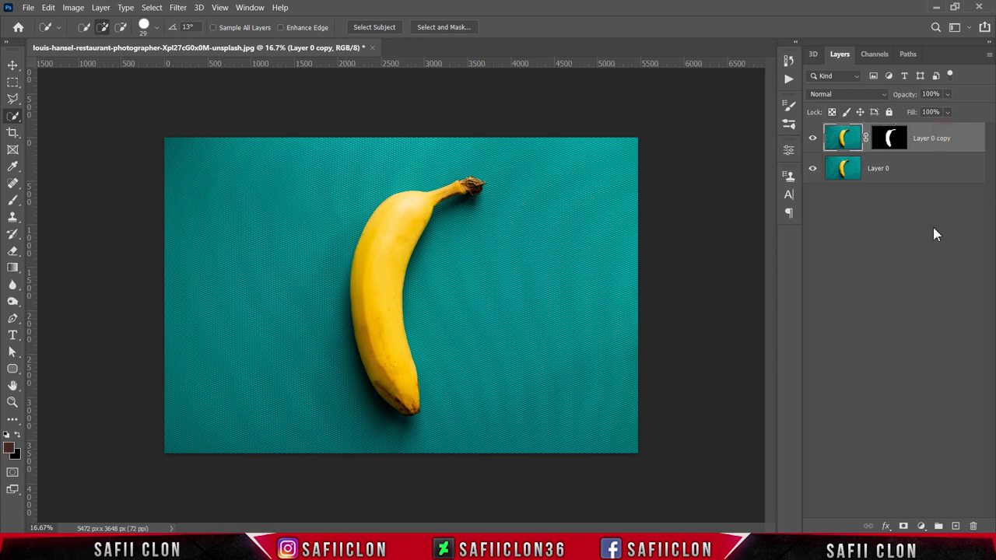
Step: Add a Hue/Saturation layer clipped to Layer 0 copy with Saturation -100 and Lightness -7
{"action": "left_click", "coordinate": [922, 526]}
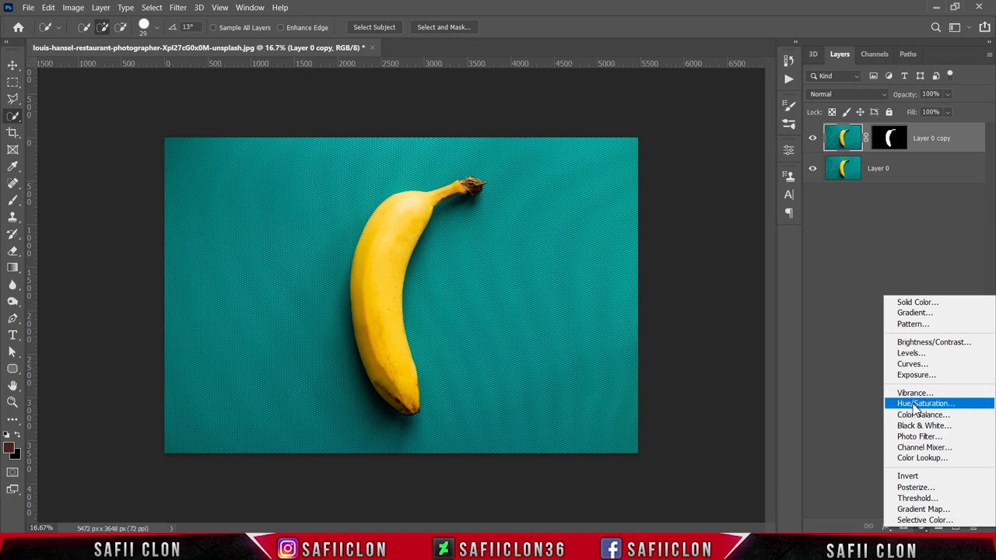
{"action": "left_click", "coordinate": [915, 404]}
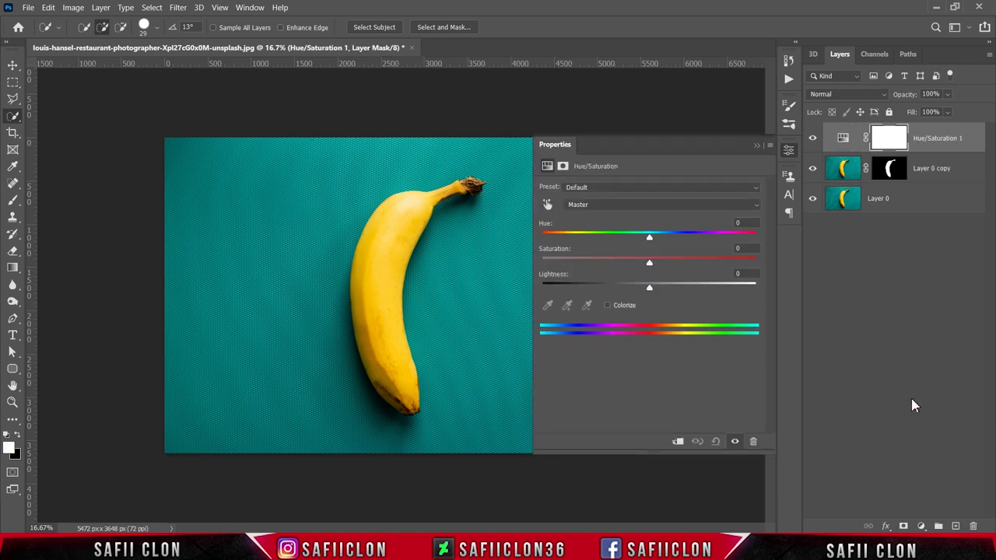
{"action": "left_click", "coordinate": [678, 441]}
{"action": "left_click_drag", "start_coordinate": [649, 262], "coordinate": [534, 266]}
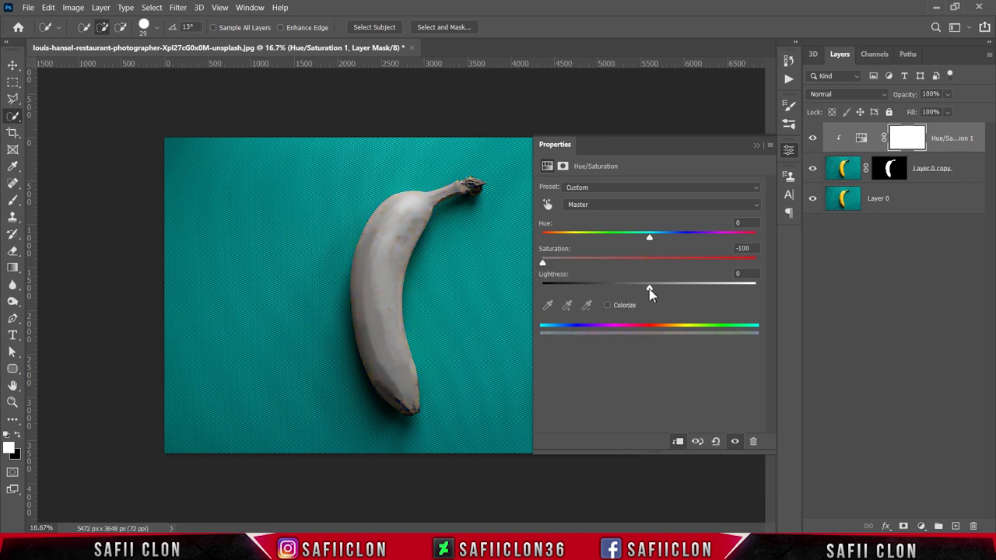
{"action": "left_click_drag", "start_coordinate": [650, 293], "coordinate": [636, 292]}
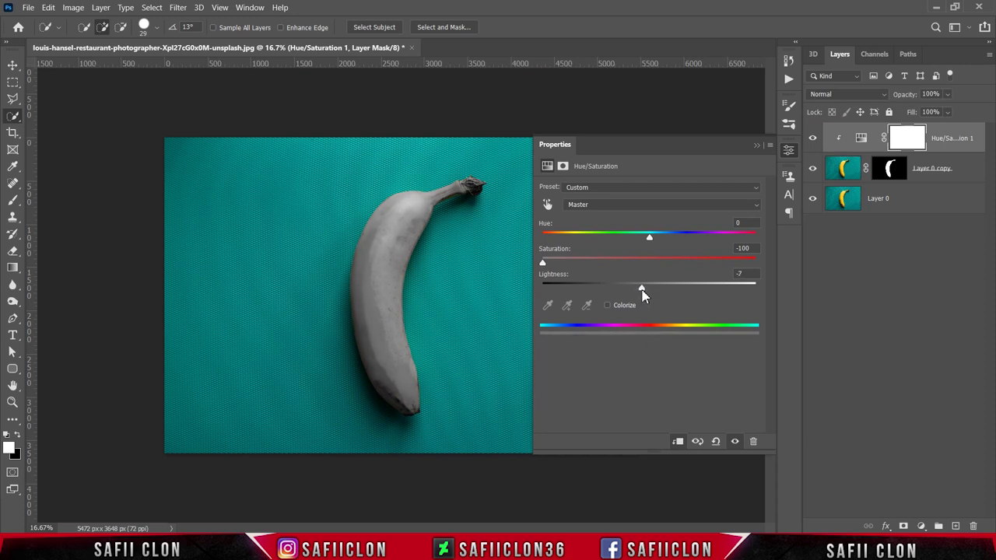
{"action": "left_click", "coordinate": [756, 145]}
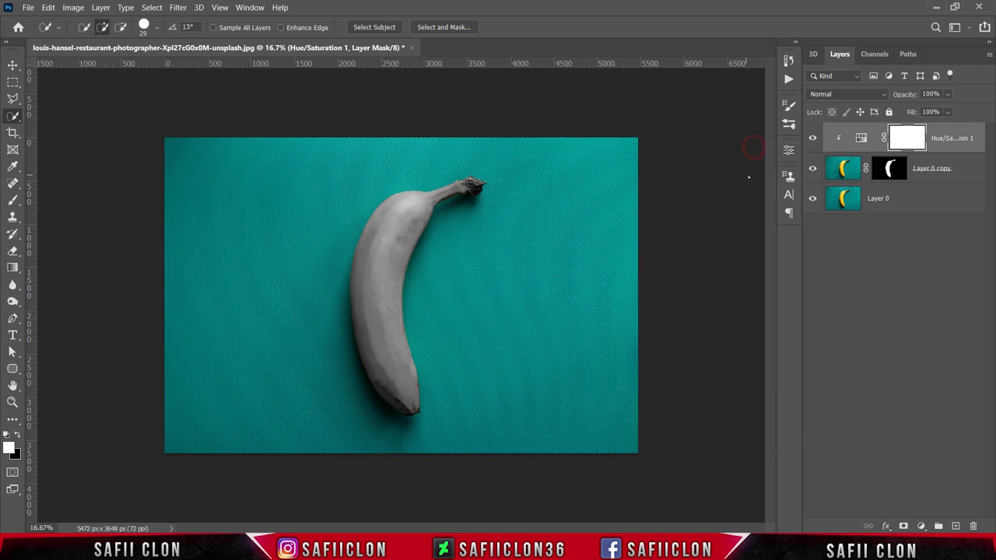
{"action": "left_click", "coordinate": [812, 139]}
{"action": "key", "text": "ctrl+plus"}
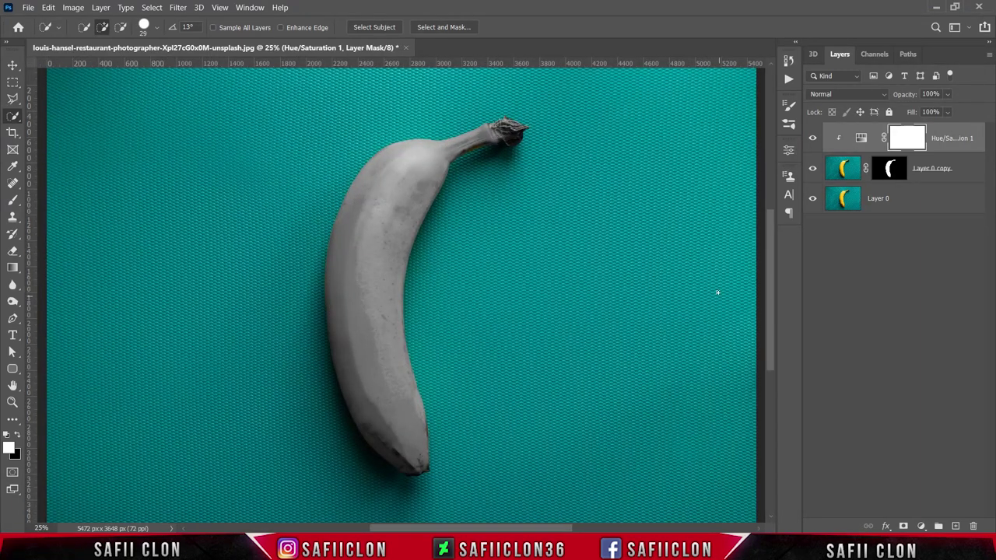
Step: Add a Solid Color fill of ff3030 and clip it to the banana layer
{"action": "left_click", "coordinate": [921, 526]}
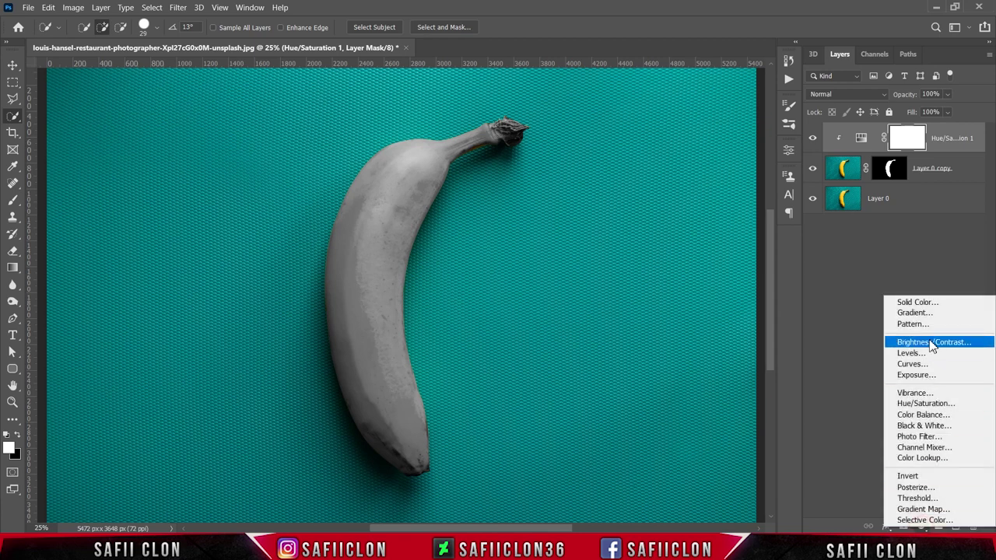
{"action": "left_click", "coordinate": [924, 302]}
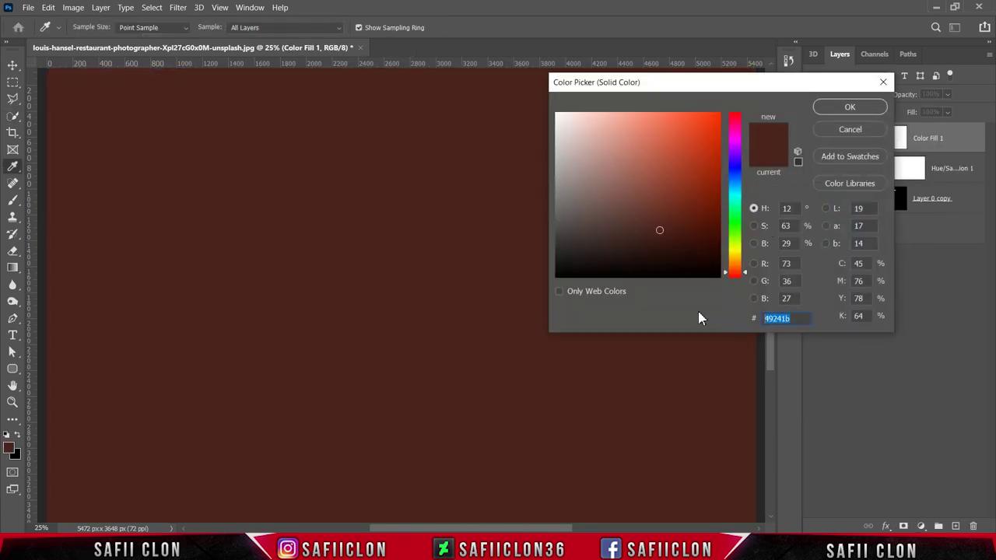
{"action": "type", "text": "ff3030"}
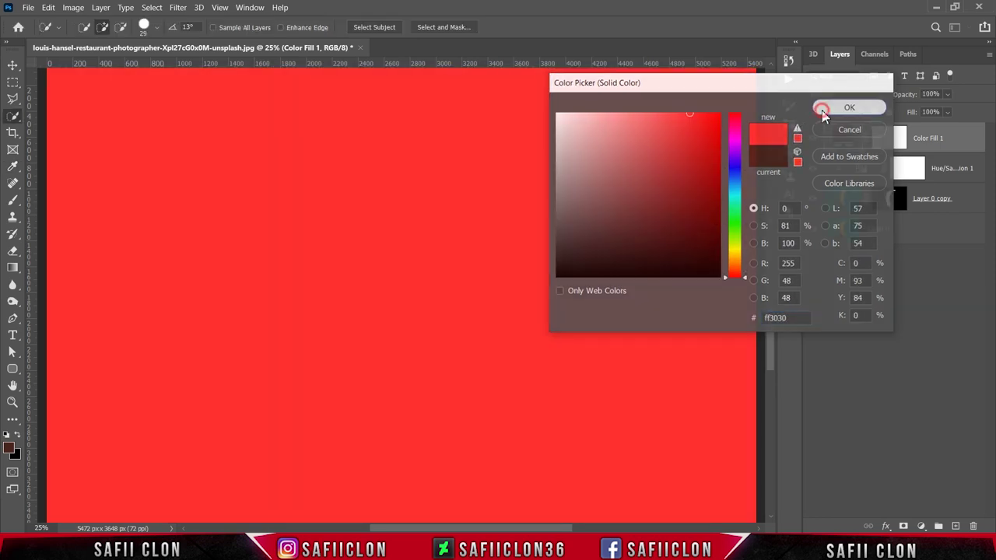
{"action": "left_click", "coordinate": [850, 107]}
{"action": "right_click", "coordinate": [938, 134]}
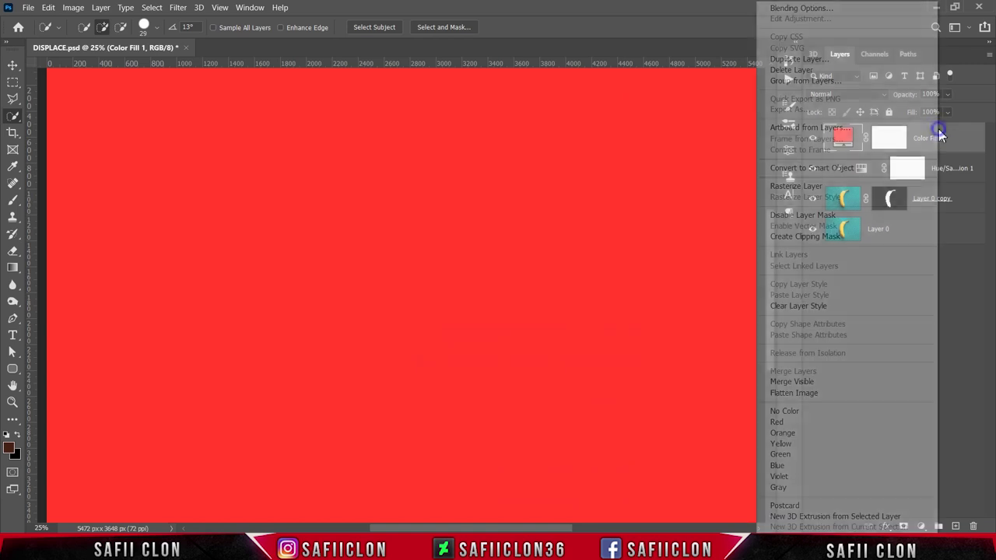
{"action": "left_click", "coordinate": [785, 237]}
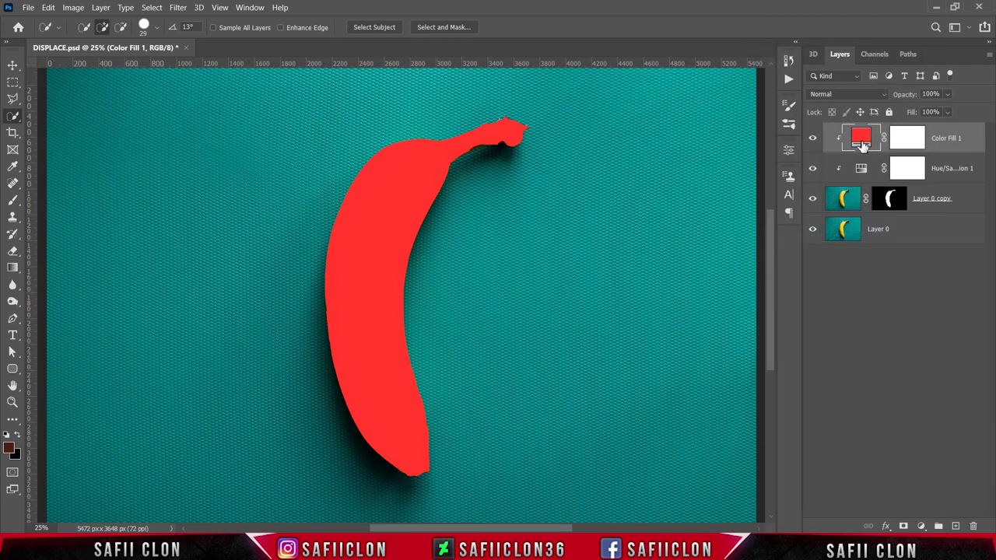
{"action": "right_click", "coordinate": [934, 137]}
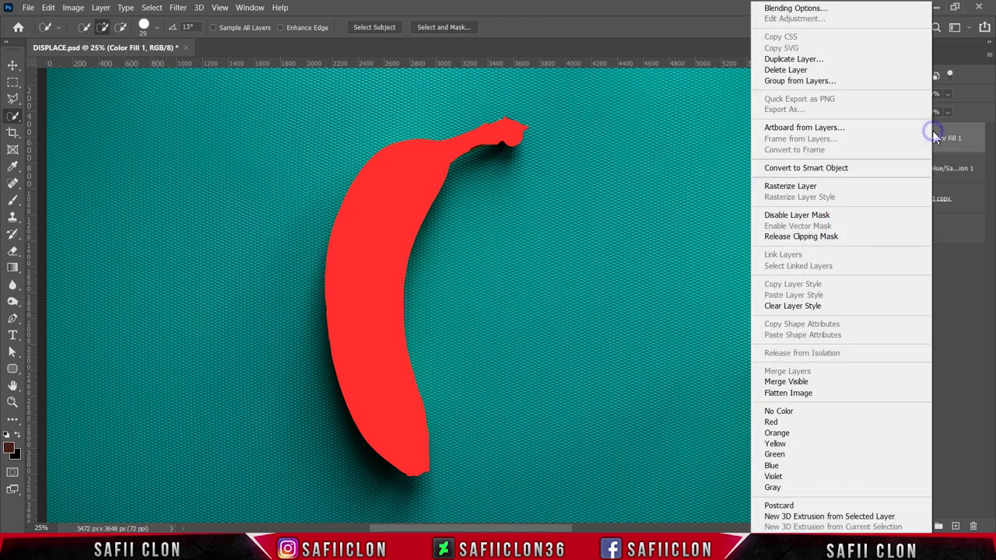
{"action": "left_click", "coordinate": [774, 9]}
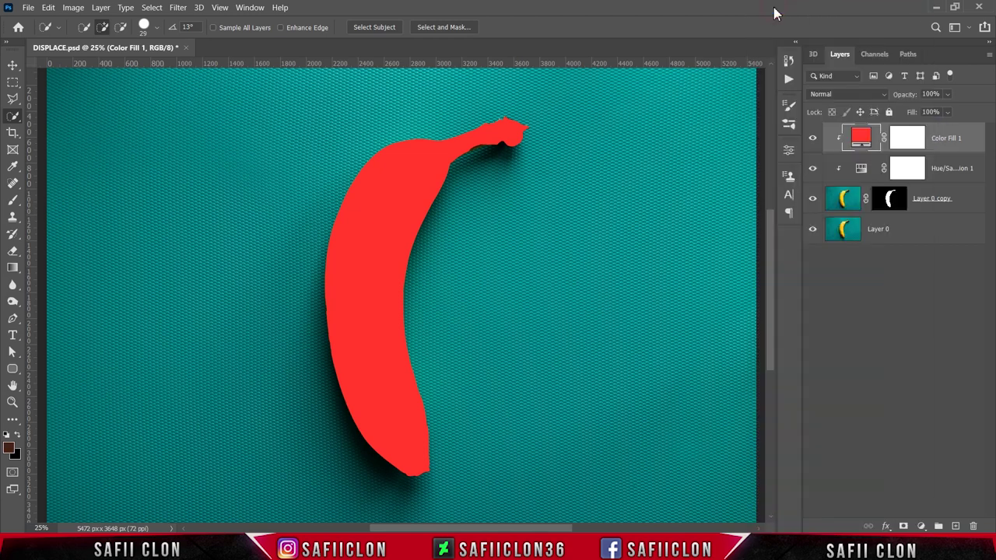
Step: Split the Blend If underlying-layer sliders so the banana's shadows and highlights show through the red
{"action": "left_click_drag", "start_coordinate": [533, 136], "coordinate": [656, 144]}
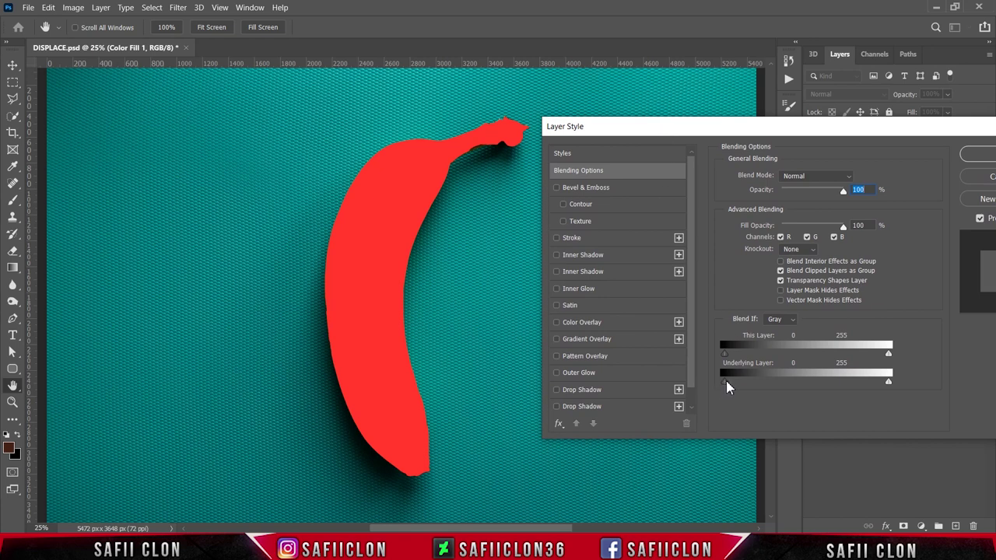
{"action": "key", "text": "alt"}
{"action": "left_click_drag", "start_coordinate": [731, 387], "coordinate": [743, 389]}
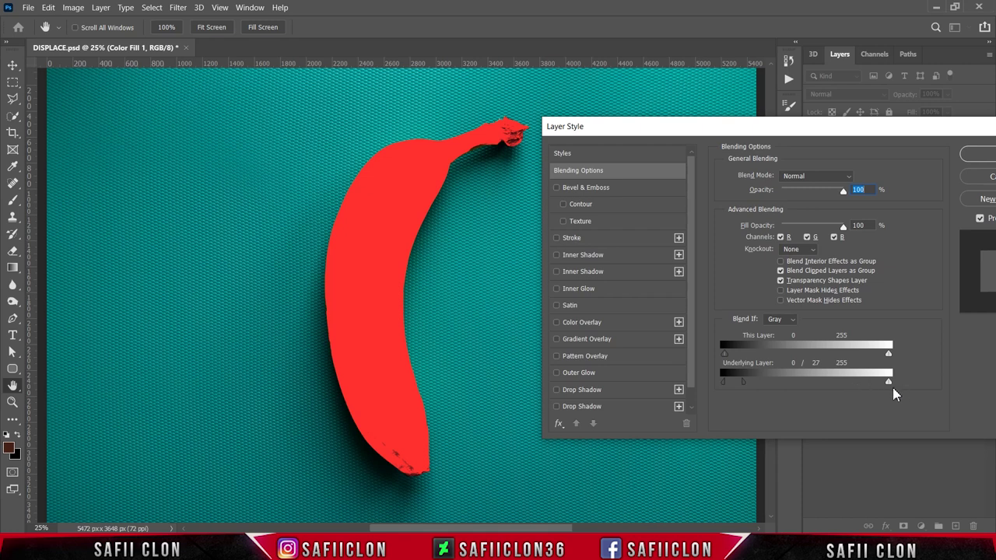
{"action": "key", "text": "alt"}
{"action": "mouse_move", "coordinate": [890, 384]}
{"action": "left_mouse_down"}
{"action": "mouse_move", "coordinate": [809, 385]}
{"action": "mouse_move", "coordinate": [826, 386]}
{"action": "left_mouse_up"}
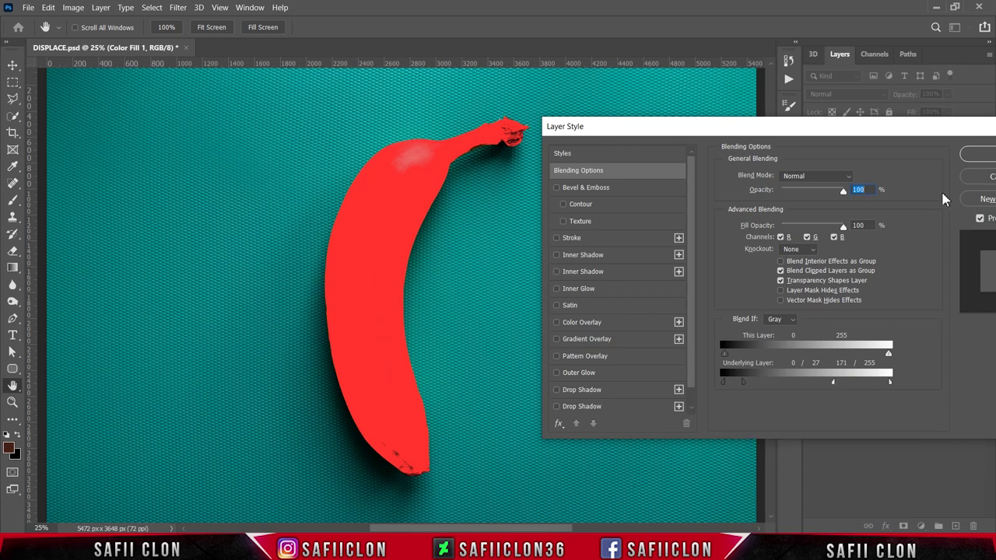
{"action": "left_click_drag", "start_coordinate": [919, 142], "coordinate": [789, 151]}
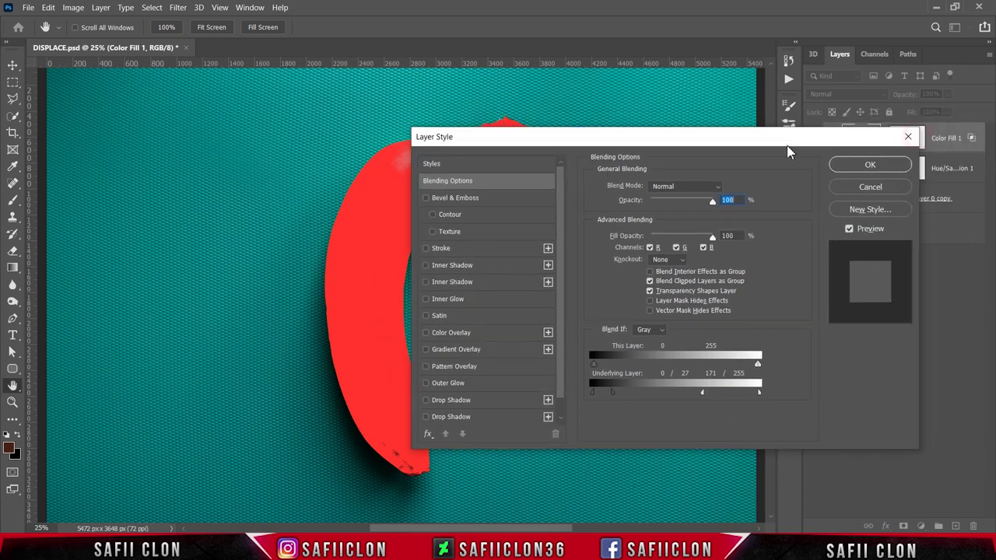
{"action": "left_click", "coordinate": [868, 167]}
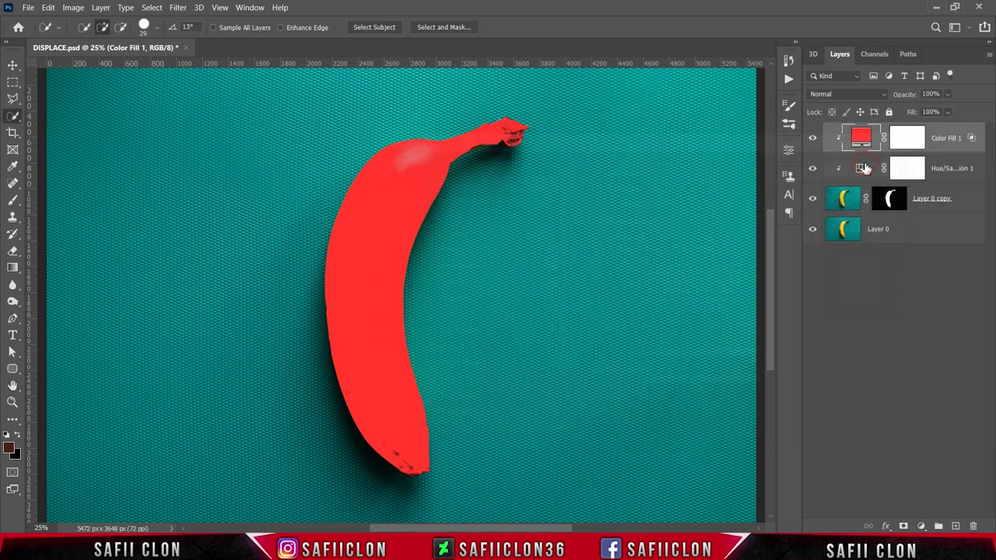
Step: Set the red fill to Overlay, fit the image in view, and toggle the fill to compare
{"action": "left_click", "coordinate": [873, 92]}
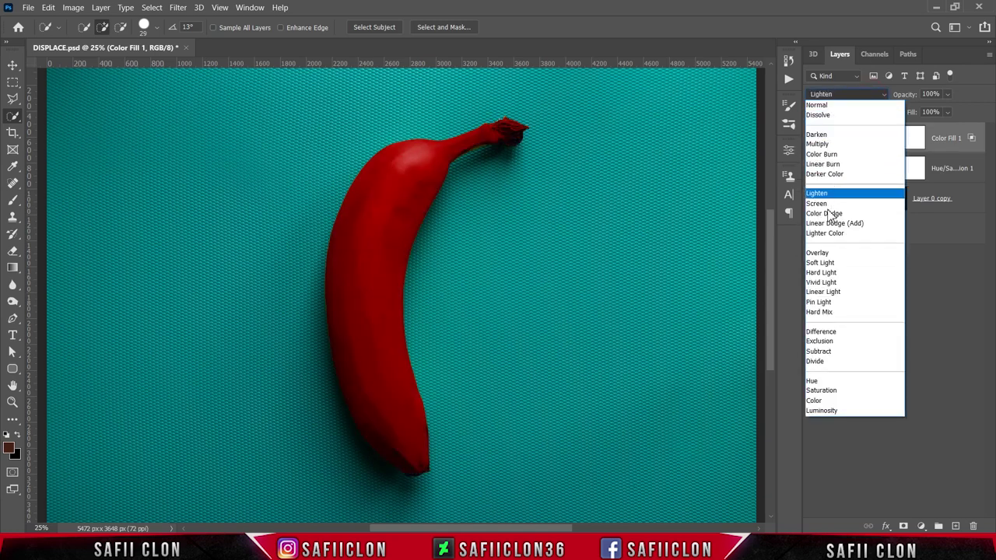
{"action": "left_click", "coordinate": [819, 253]}
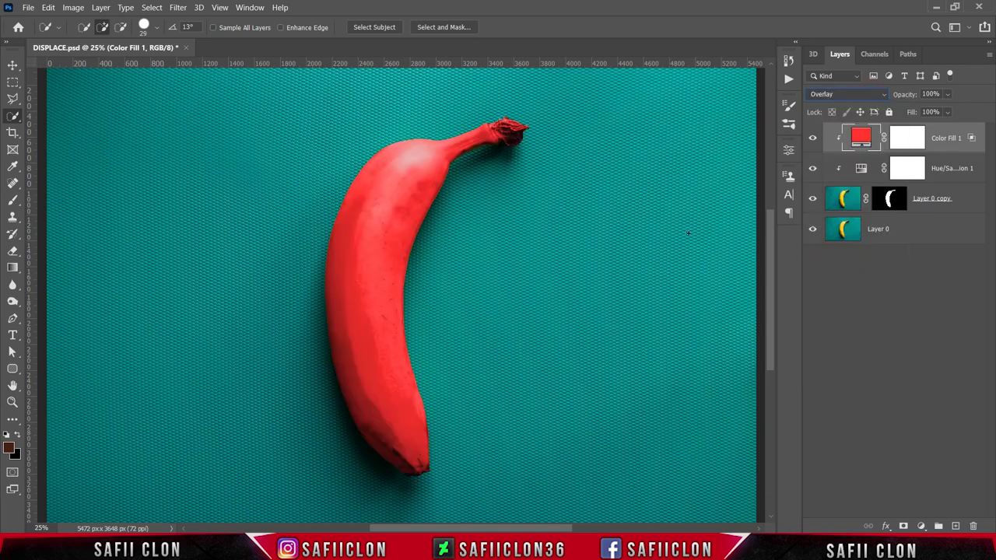
{"action": "key", "text": "ctrl+minus"}
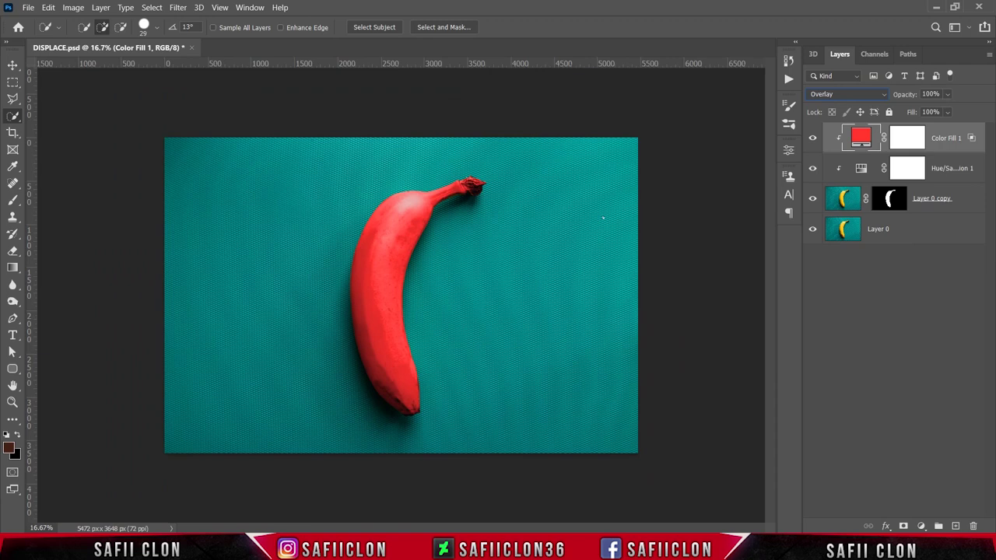
{"action": "left_click", "coordinate": [812, 140]}
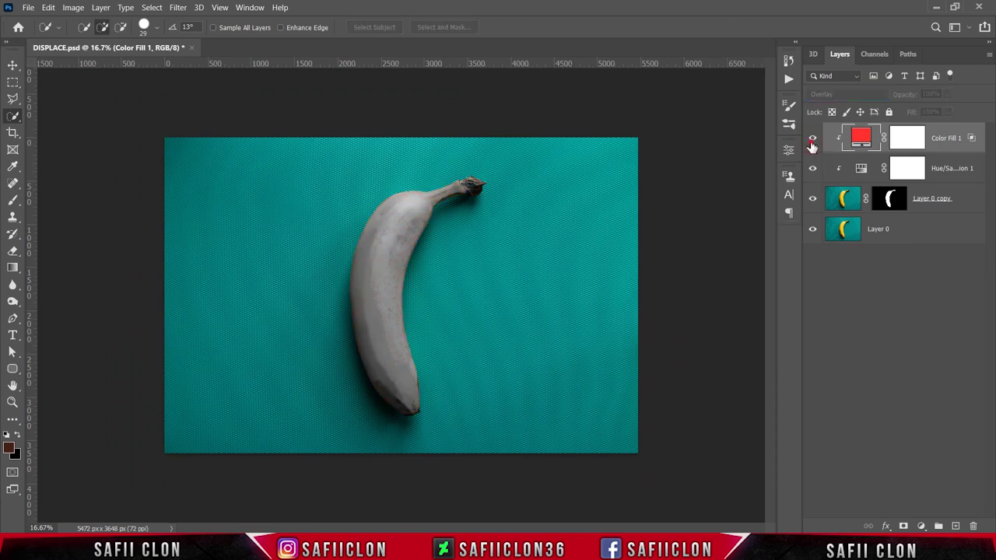
Step: Save the document as DISPLACE.psd in Photoshop format in the Banana folder
{"action": "left_click", "coordinate": [27, 7]}
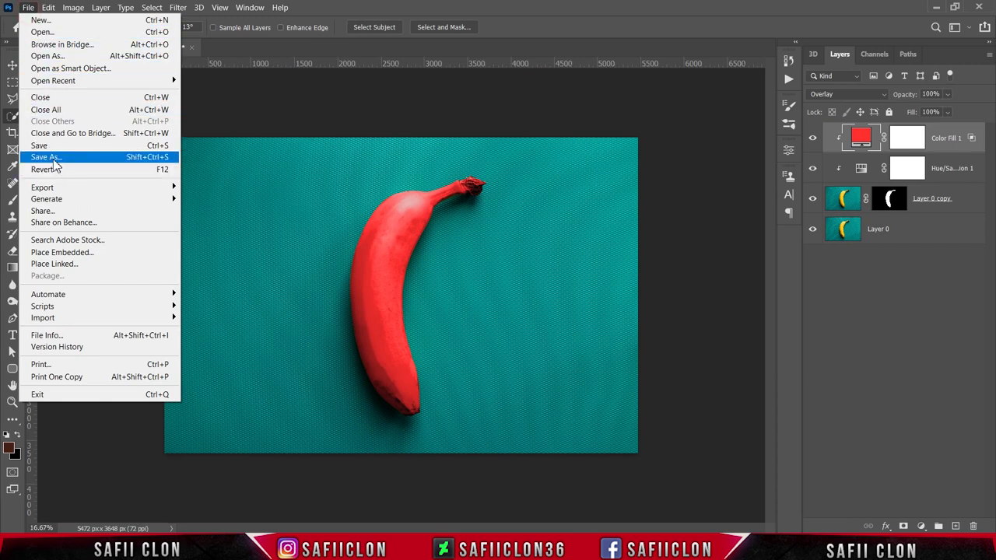
{"action": "left_click", "coordinate": [59, 160]}
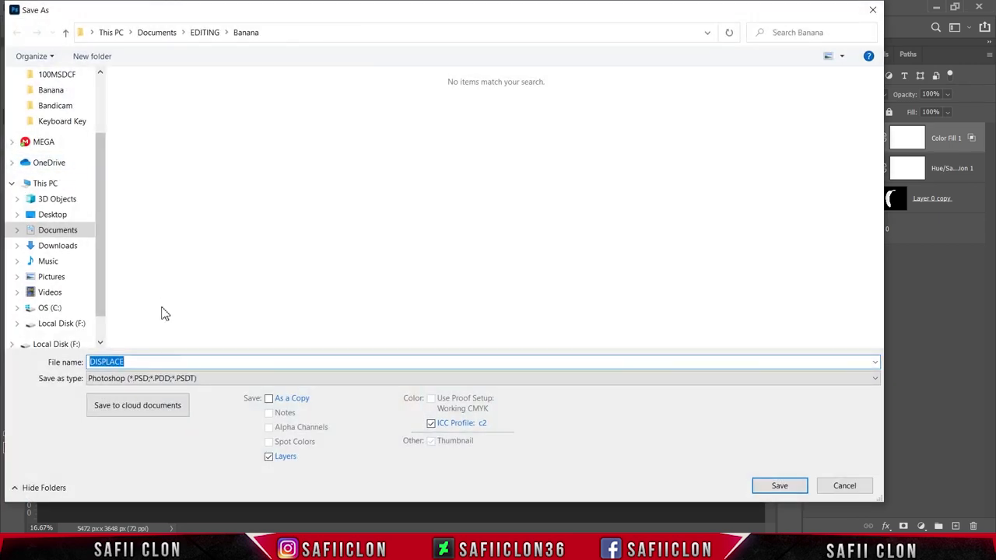
{"action": "double_click", "coordinate": [162, 361]}
{"action": "type", "text": "D"}
{"action": "left_click", "coordinate": [222, 379]}
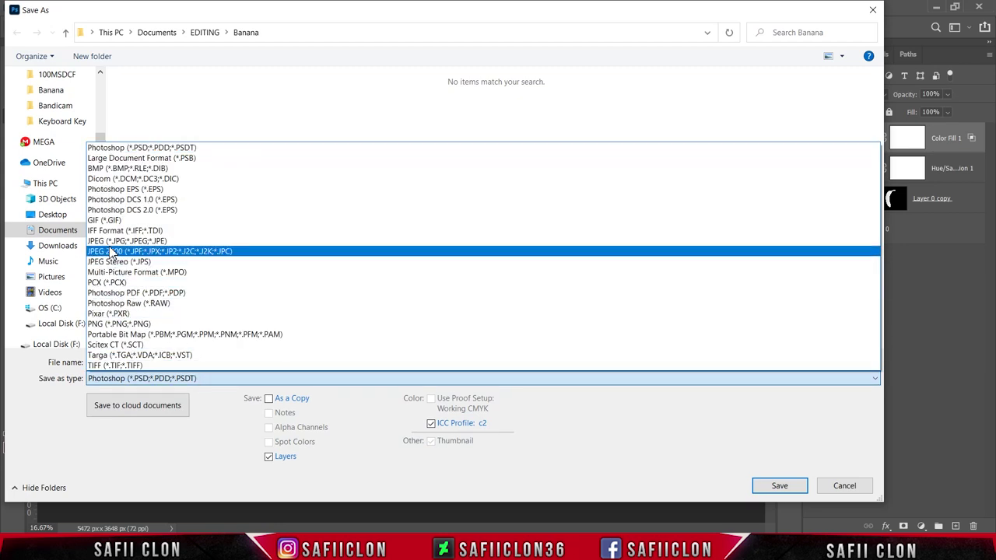
{"action": "left_click", "coordinate": [115, 147]}
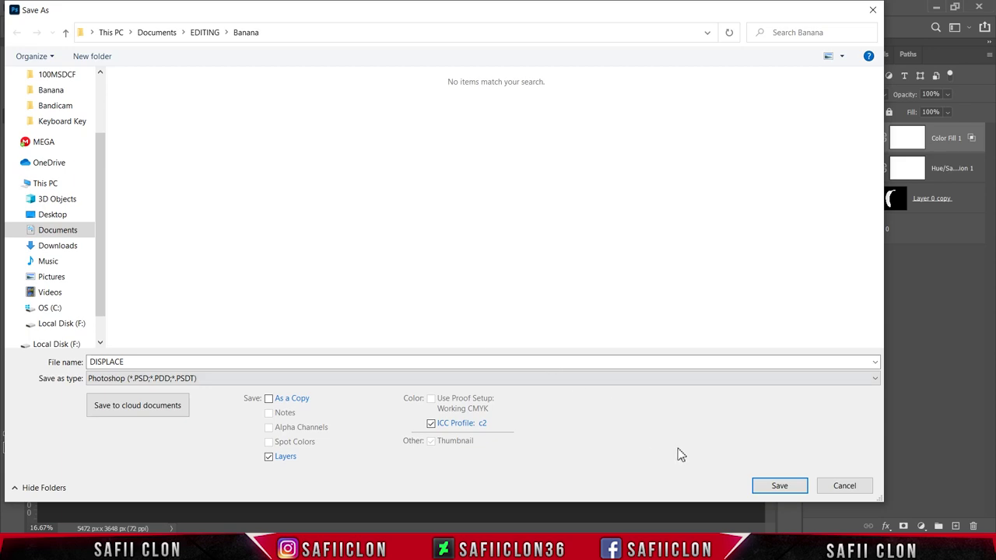
{"action": "left_click", "coordinate": [780, 487]}
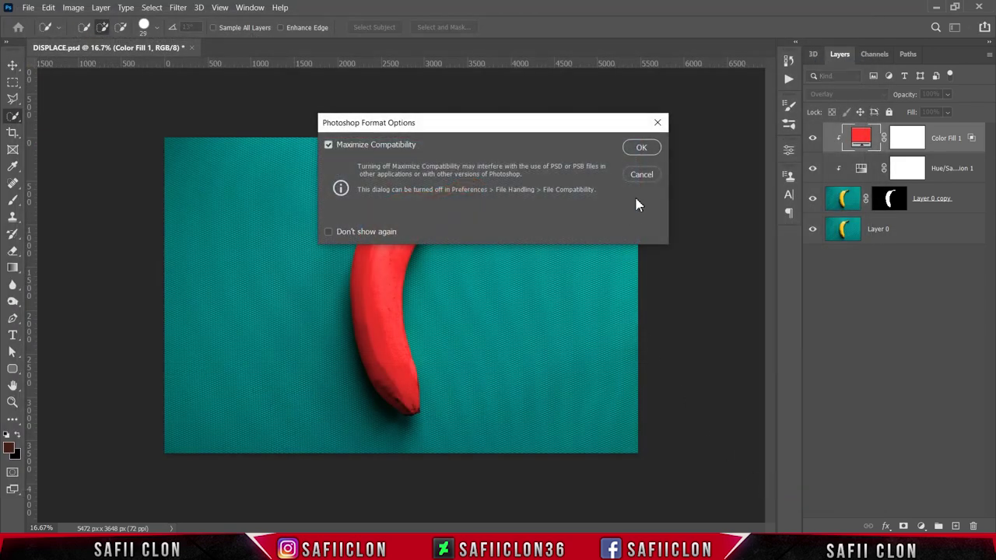
{"action": "left_click", "coordinate": [641, 148]}
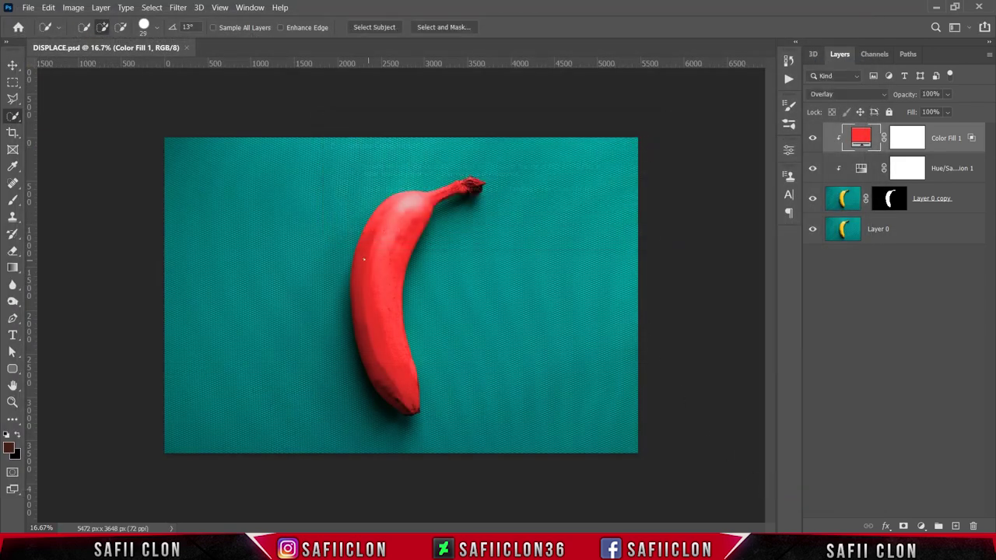
{"action": "left_click", "coordinate": [27, 7]}
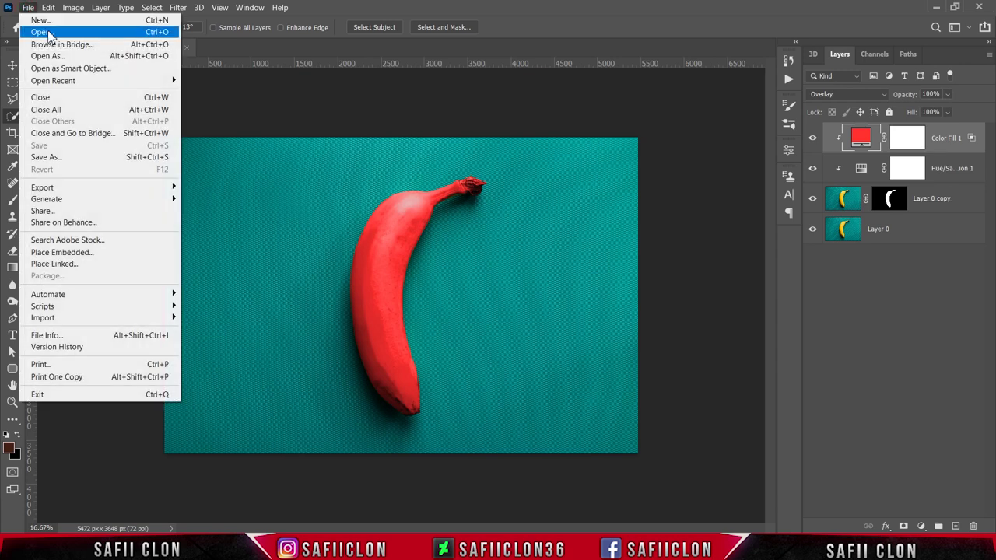
Step: Open Coca-Cola-Logo, convert it to RGB, and drag its layer onto the DISPLACE.psd canvas
{"action": "left_click", "coordinate": [48, 33]}
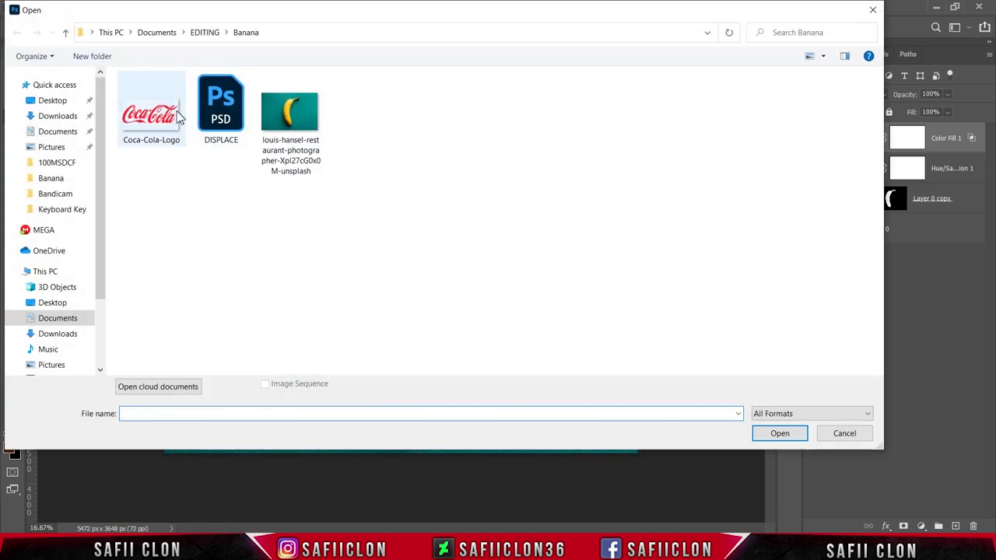
{"action": "left_click", "coordinate": [171, 117]}
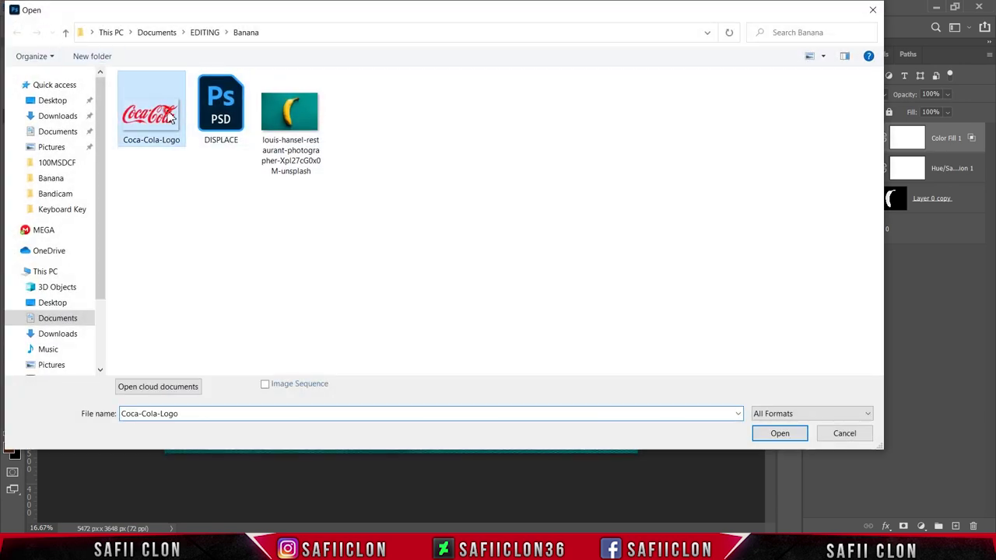
{"action": "left_click", "coordinate": [779, 432]}
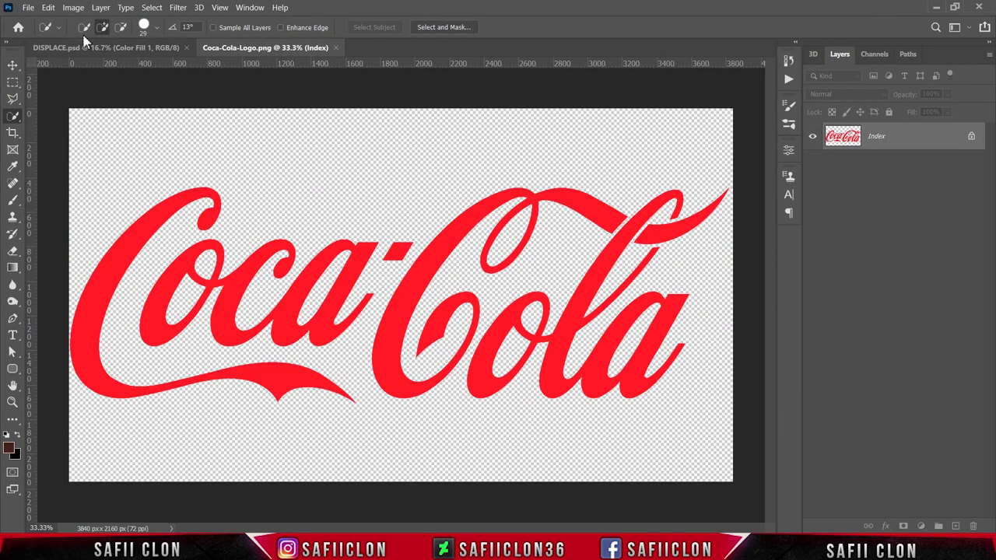
{"action": "left_click", "coordinate": [73, 7]}
{"action": "mouse_move", "coordinate": [117, 21]}
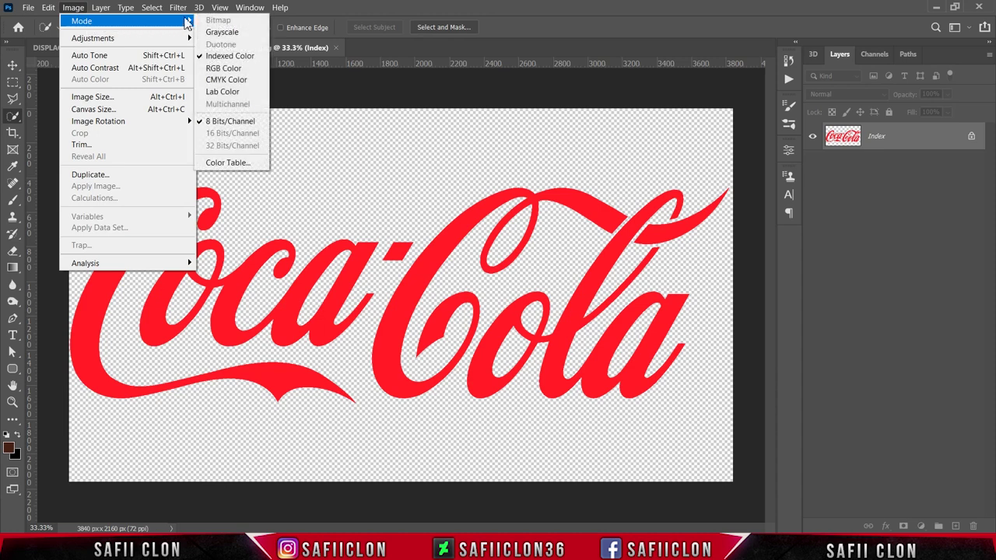
{"action": "left_click", "coordinate": [233, 68]}
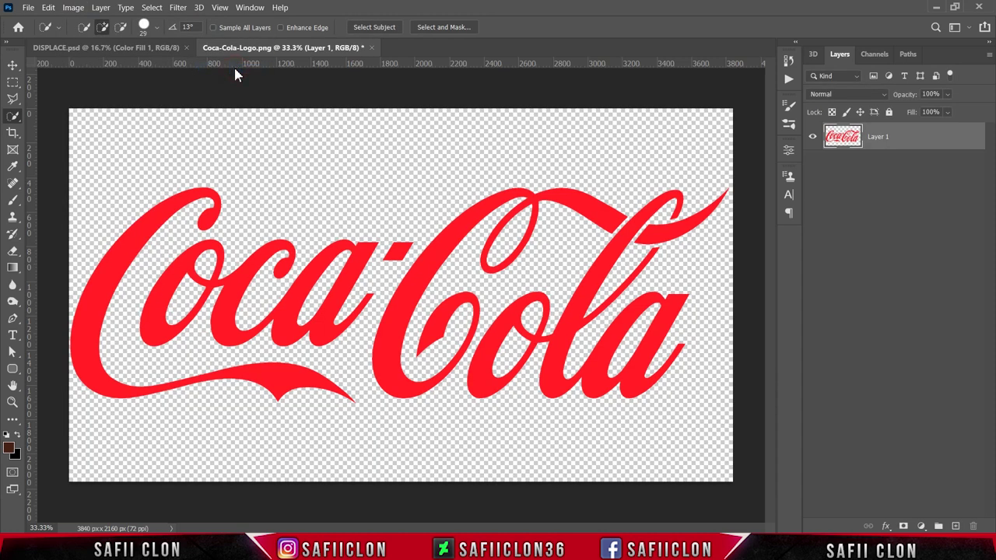
{"action": "left_click_drag", "start_coordinate": [916, 144], "coordinate": [122, 49]}
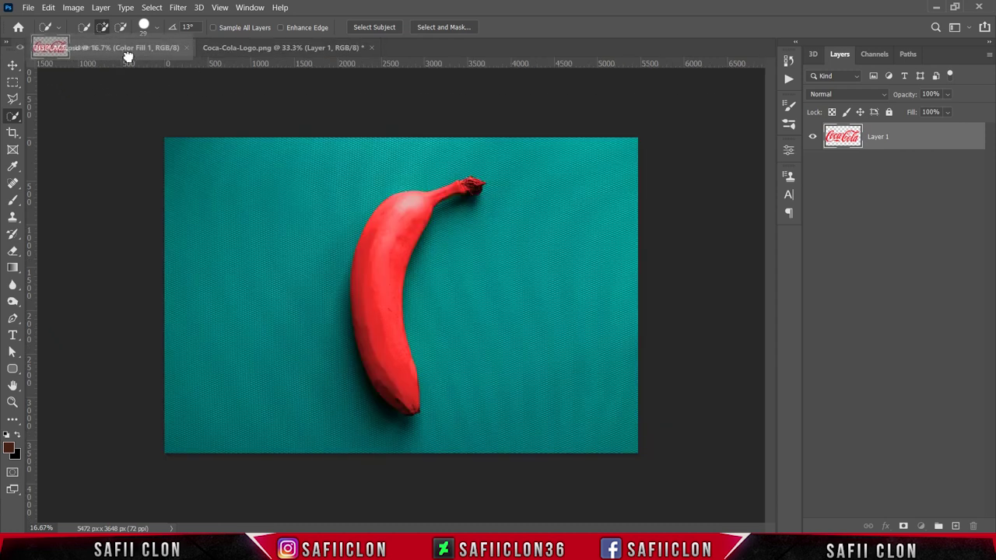
{"action": "left_click_drag", "start_coordinate": [122, 49], "coordinate": [418, 267]}
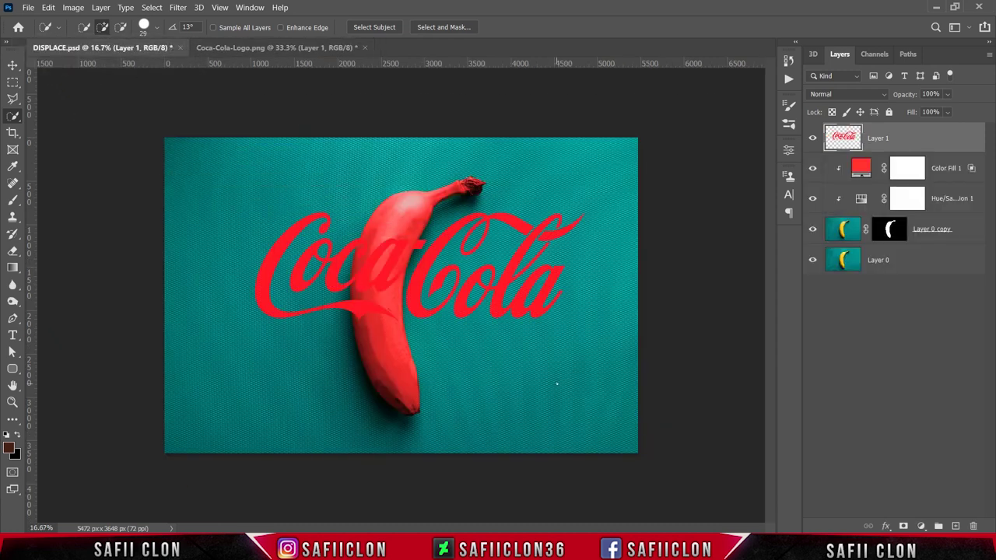
Step: Set the foreground to #ffffff and pick a 480 px soft round brush at 100% opacity
{"action": "left_click", "coordinate": [10, 449]}
{"action": "type", "text": "ffffff"}
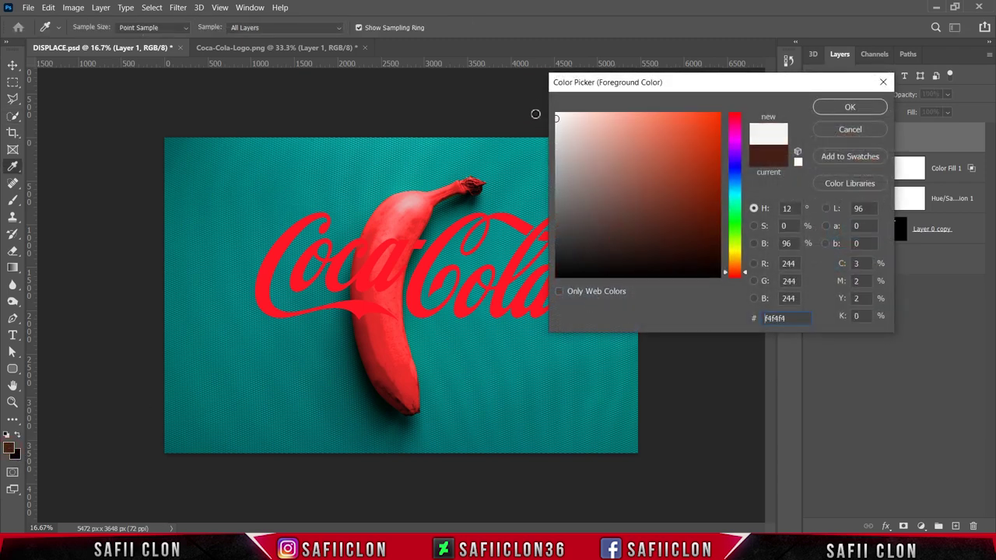
{"action": "left_click", "coordinate": [848, 109]}
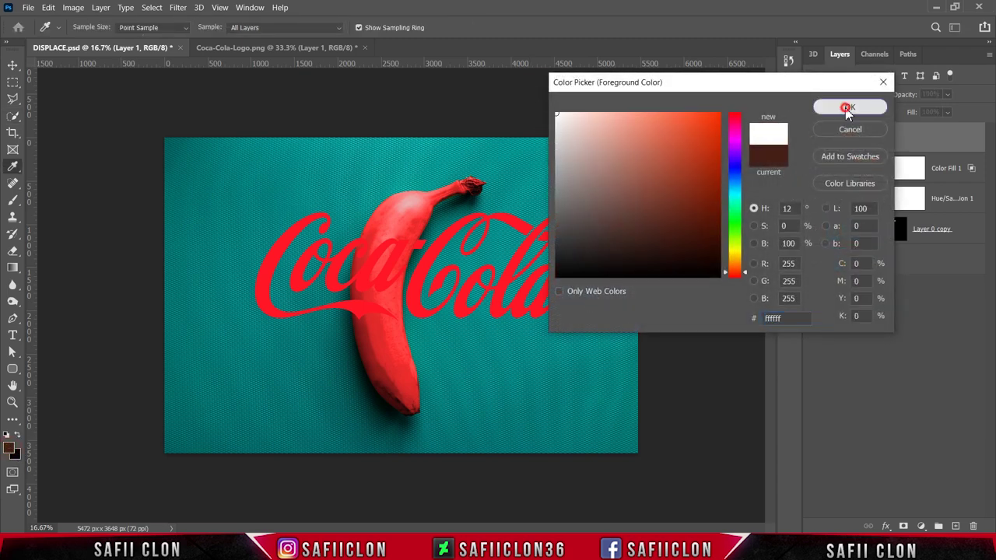
{"action": "key", "text": "w"}
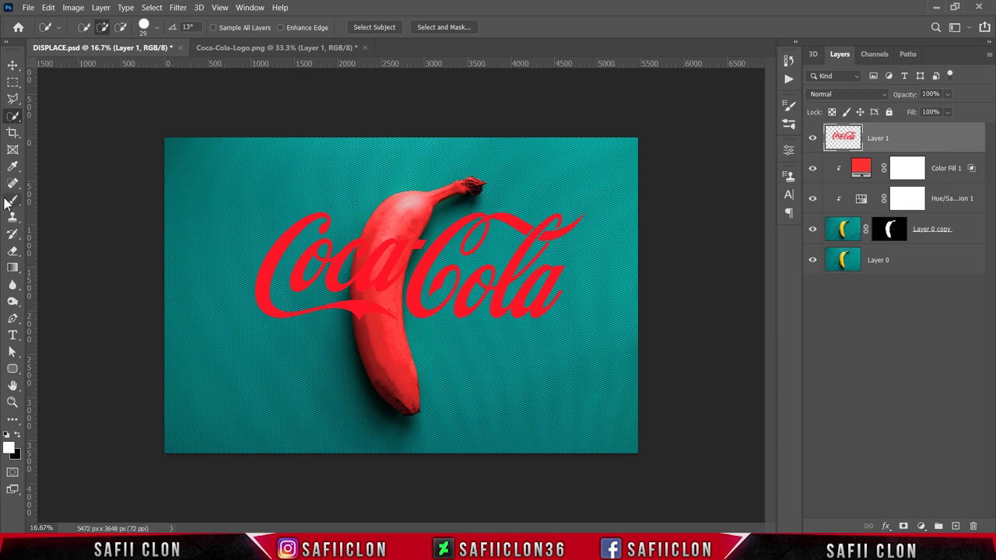
{"action": "left_click", "coordinate": [12, 199]}
{"action": "left_click", "coordinate": [62, 205]}
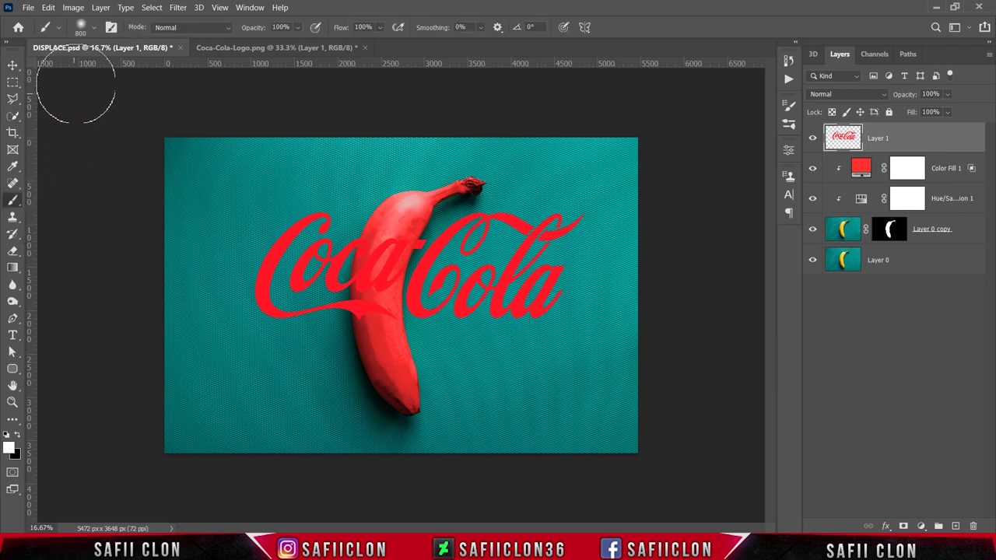
{"action": "left_click", "coordinate": [94, 27]}
{"action": "left_click", "coordinate": [137, 203]}
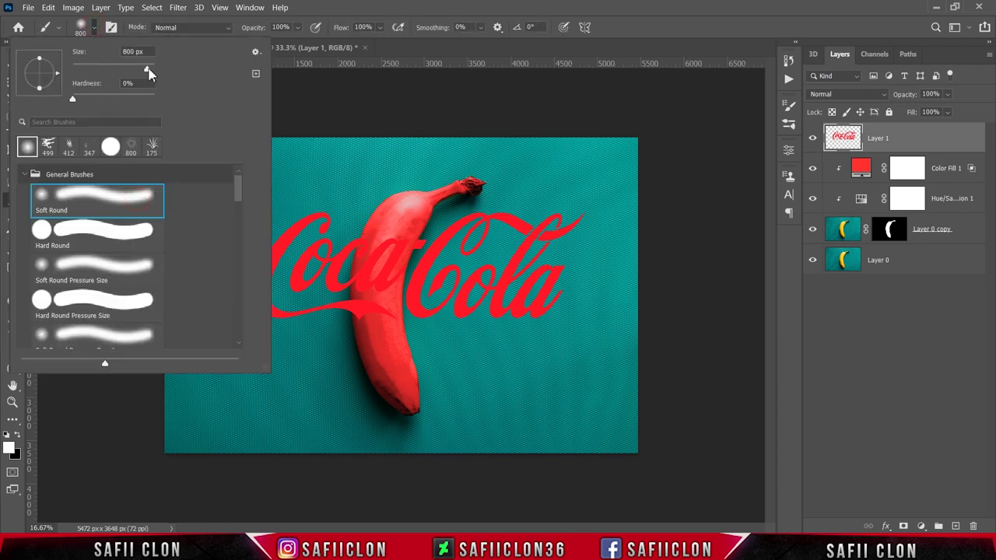
{"action": "left_click", "coordinate": [147, 70]}
{"action": "left_click", "coordinate": [95, 28]}
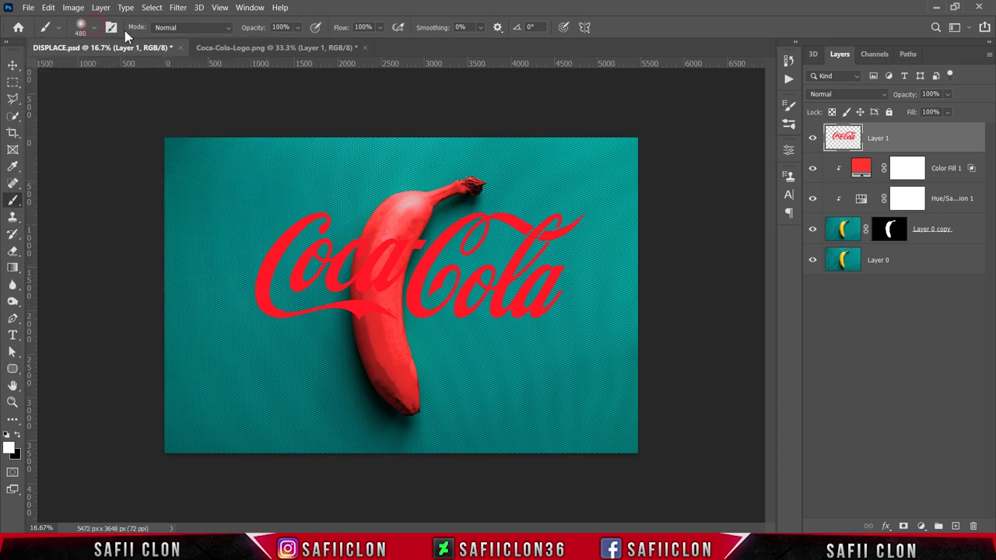
{"action": "left_click", "coordinate": [297, 27]}
Step: Load Layer 1's logo selection, paint it white with a 700 px brush, and deselect
{"action": "left_click", "coordinate": [843, 137], "text": "ctrl"}
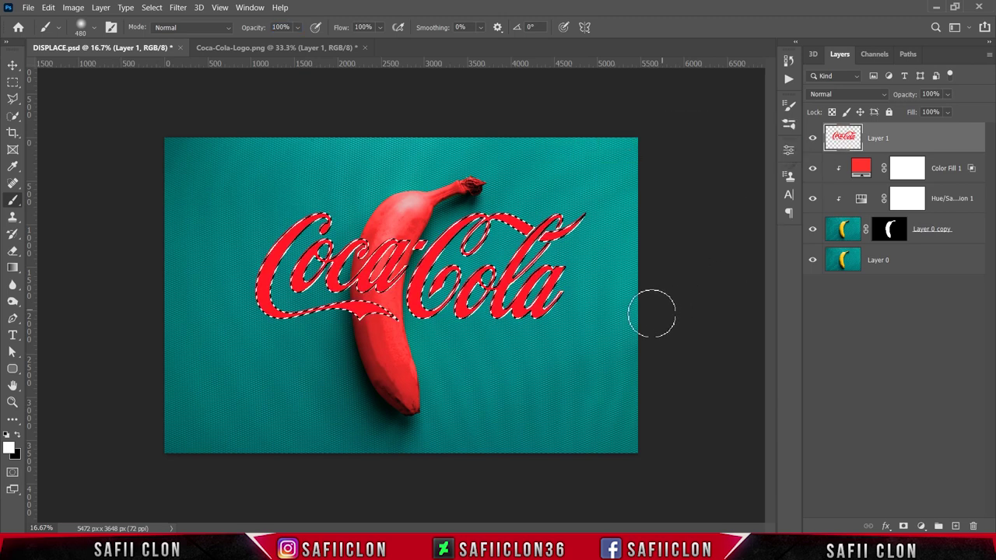
{"action": "key", "text": "bracketright"}
{"action": "key", "text": "bracketright"}
{"action": "mouse_move", "coordinate": [319, 209]}
{"action": "left_mouse_down"}
{"action": "mouse_move", "coordinate": [257, 294]}
{"action": "mouse_move", "coordinate": [637, 237]}
{"action": "mouse_move", "coordinate": [451, 226]}
{"action": "left_mouse_up"}
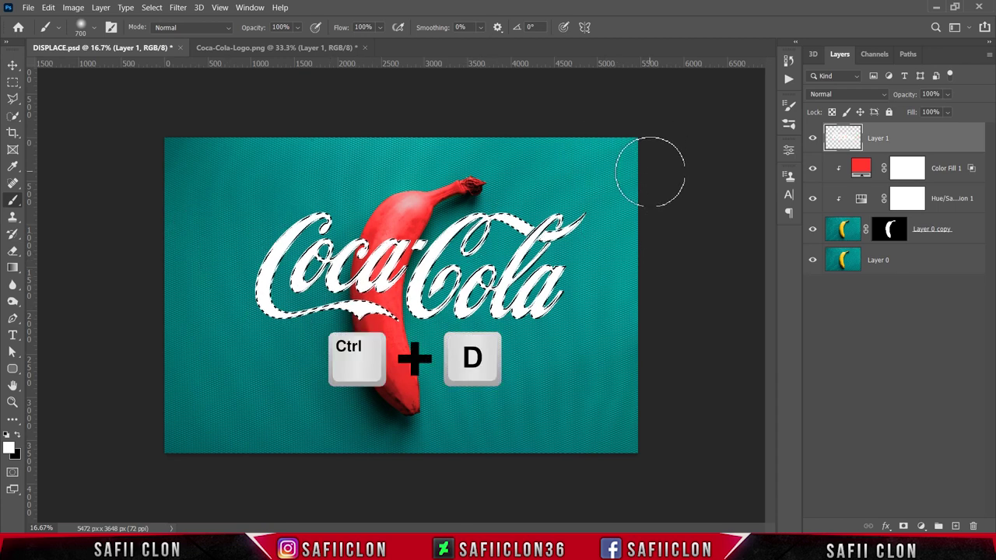
{"action": "key", "text": "ctrl+d"}
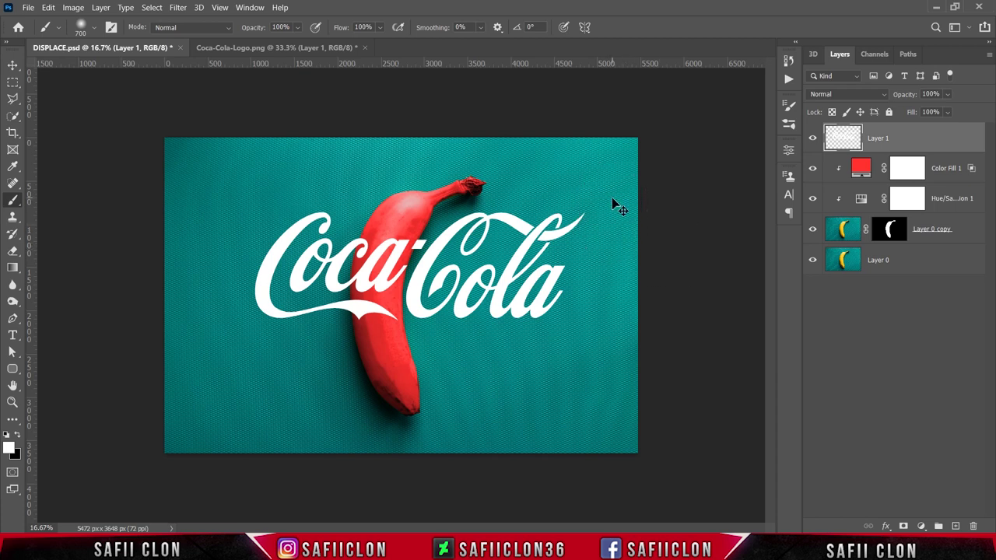
Step: Rotate the logo about -86°, scale it to roughly 60%, and lay it lengthwise along the banana
{"action": "key", "text": "ctrl+t"}
{"action": "key", "text": "ctrl+t"}
{"action": "left_click_drag", "start_coordinate": [614, 333], "coordinate": [462, 108]}
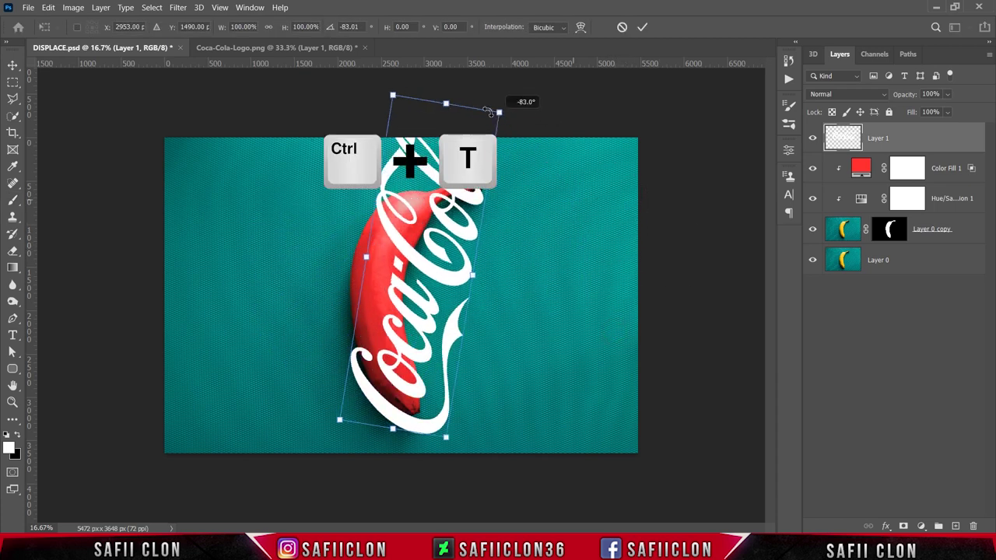
{"action": "mouse_move", "coordinate": [368, 99]}
{"action": "left_mouse_down"}
{"action": "mouse_move", "coordinate": [391, 165]}
{"action": "mouse_move", "coordinate": [386, 206]}
{"action": "left_mouse_up"}
{"action": "mouse_move", "coordinate": [428, 160]}
{"action": "left_mouse_down"}
{"action": "mouse_move", "coordinate": [415, 234]}
{"action": "mouse_move", "coordinate": [435, 174]}
{"action": "left_mouse_up"}
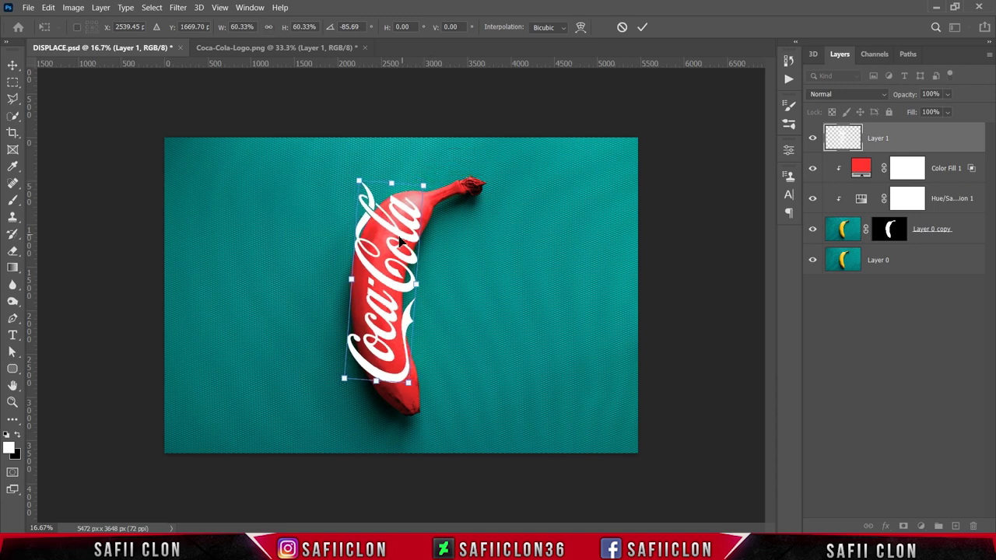
{"action": "left_click_drag", "start_coordinate": [414, 218], "coordinate": [411, 211]}
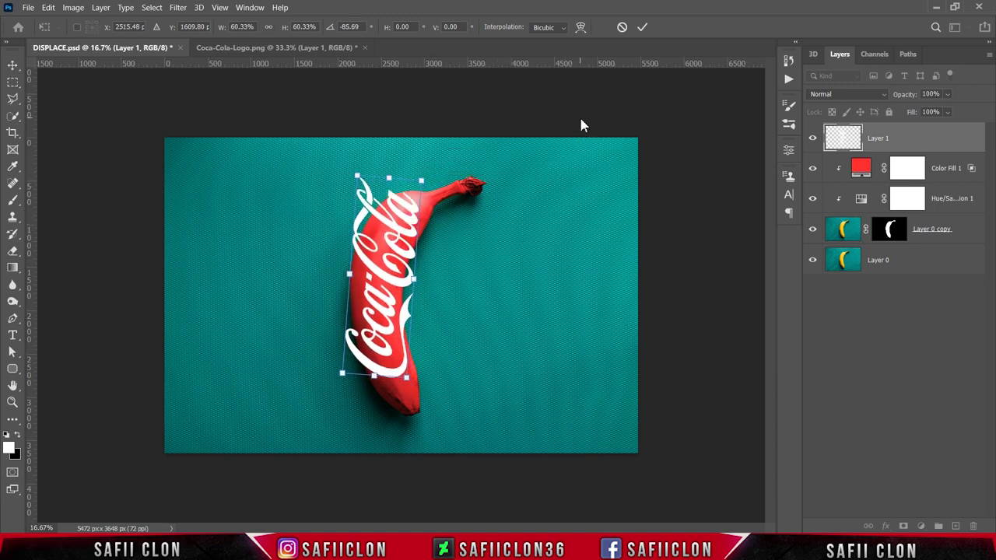
Step: Warp the white Coca-Cola logo's top, left, lower-right and bottom edges to follow the banana's bend, then commit
{"action": "left_click", "coordinate": [579, 28]}
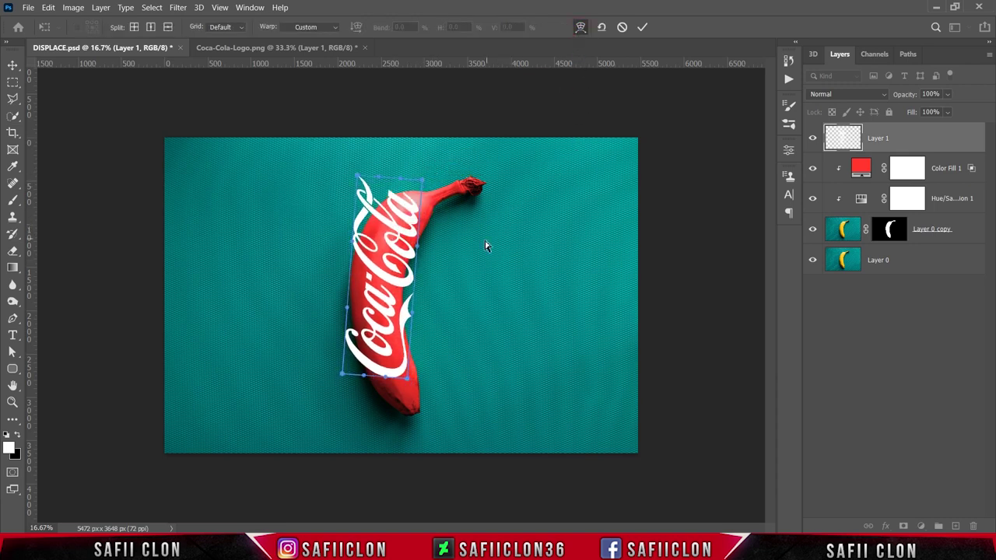
{"action": "mouse_move", "coordinate": [424, 183]}
{"action": "left_mouse_down"}
{"action": "mouse_move", "coordinate": [373, 181]}
{"action": "mouse_move", "coordinate": [404, 186]}
{"action": "mouse_move", "coordinate": [383, 179]}
{"action": "left_mouse_up"}
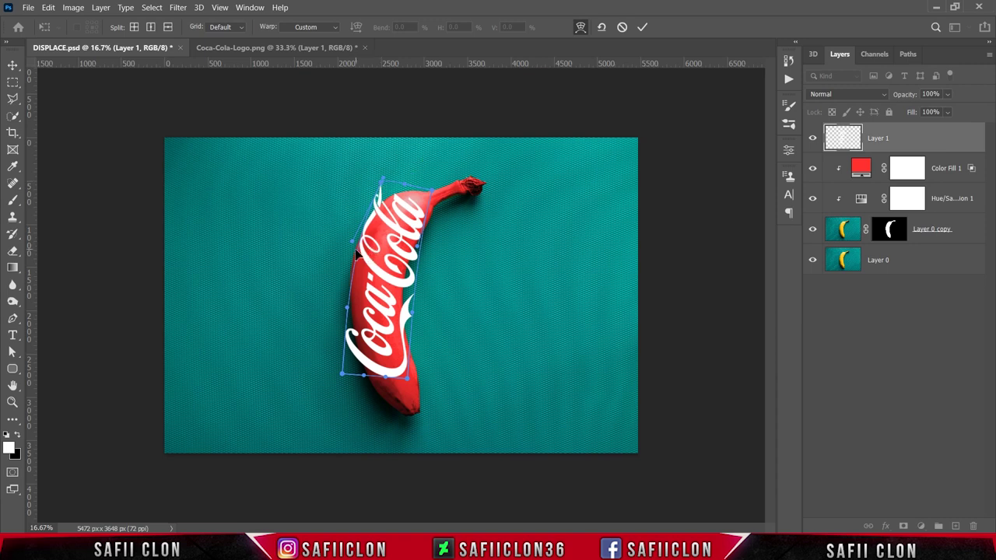
{"action": "left_click_drag", "start_coordinate": [356, 247], "coordinate": [350, 250]}
{"action": "mouse_move", "coordinate": [355, 333]}
{"action": "left_mouse_down"}
{"action": "mouse_move", "coordinate": [410, 297]}
{"action": "mouse_move", "coordinate": [396, 294]}
{"action": "left_mouse_up"}
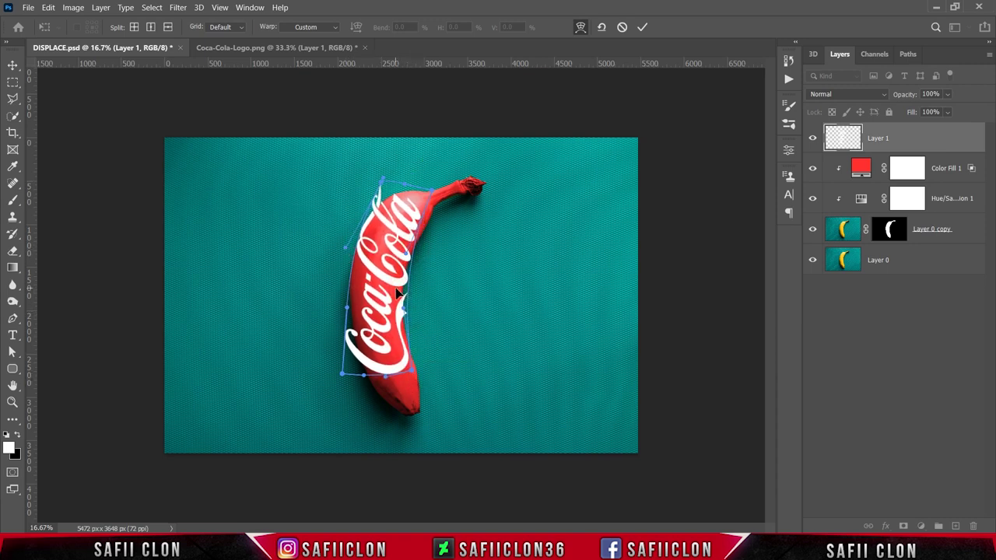
{"action": "mouse_move", "coordinate": [363, 377]}
{"action": "left_mouse_down"}
{"action": "mouse_move", "coordinate": [380, 372]}
{"action": "mouse_move", "coordinate": [372, 289]}
{"action": "left_mouse_up"}
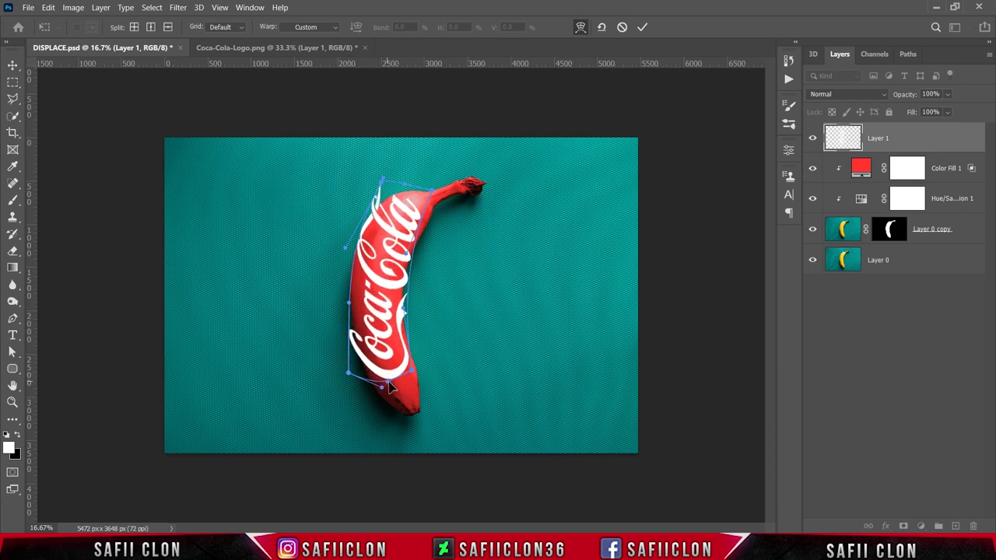
{"action": "left_click", "coordinate": [642, 29]}
{"action": "key", "text": "b"}
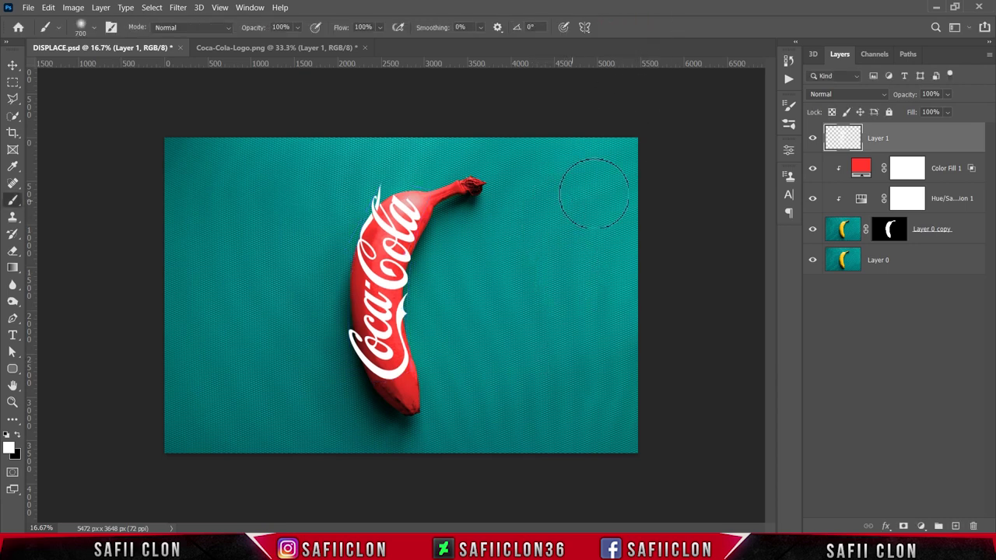
Step: Clip the Layer 1 logo to the banana layer below with Create Clipping Mask
{"action": "right_click", "coordinate": [912, 144]}
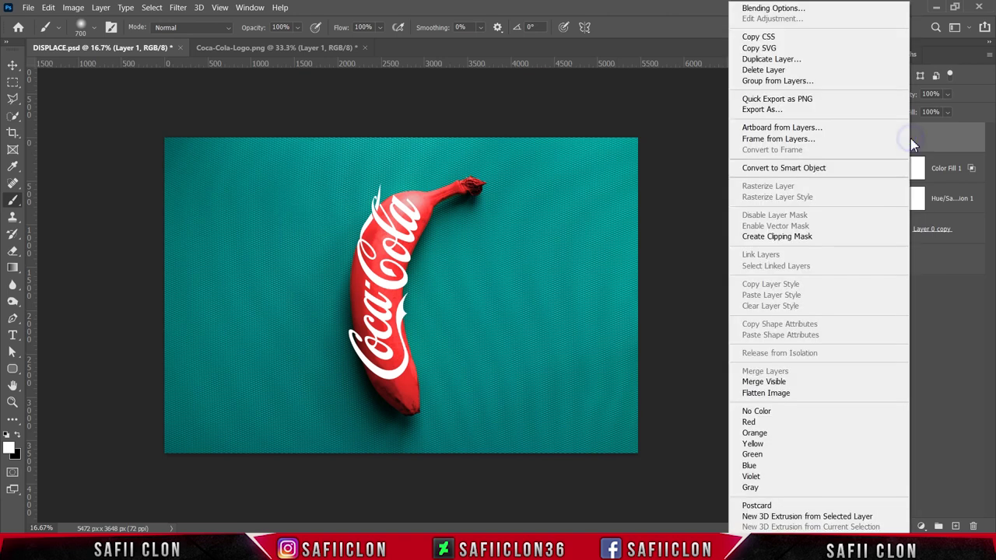
{"action": "left_click", "coordinate": [776, 237]}
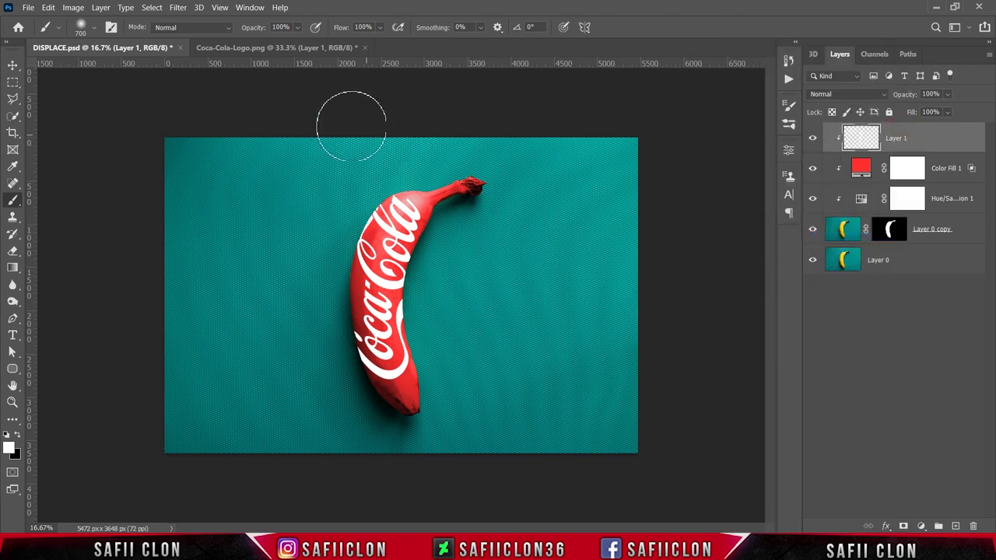
{"action": "left_click", "coordinate": [178, 7]}
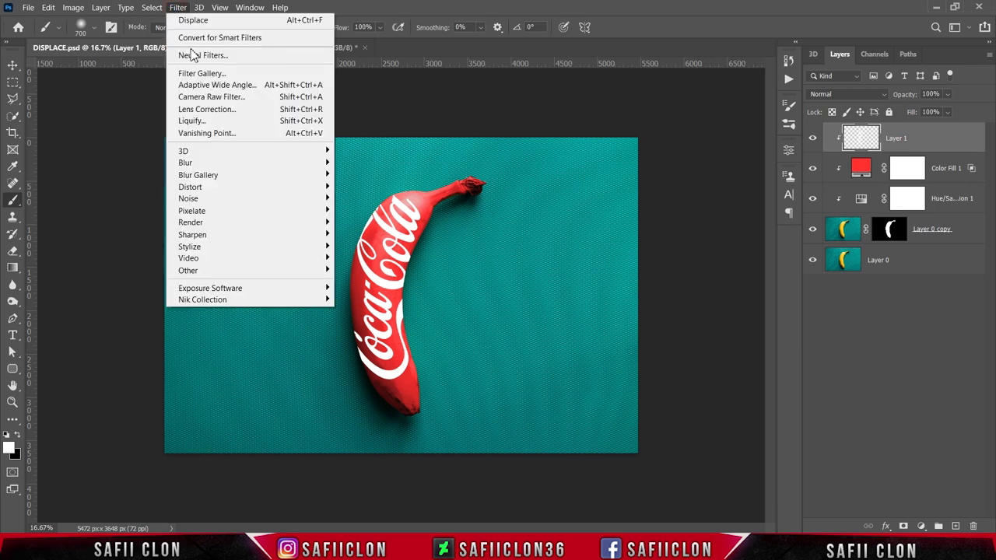
{"action": "mouse_move", "coordinate": [190, 187]}
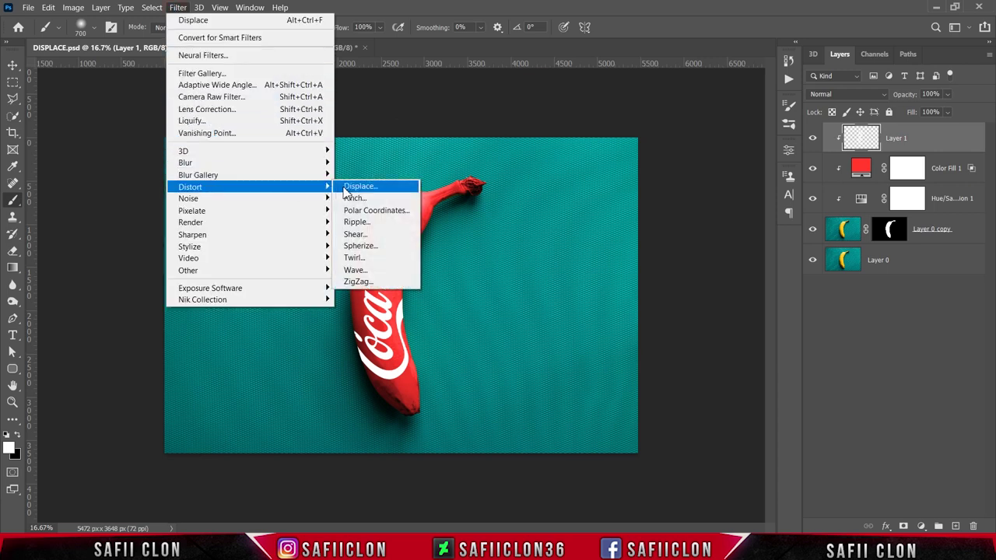
Step: Apply Displace at scale 10 with Stretch to Fit, using DISPLACE.psd as the map
{"action": "left_click", "coordinate": [380, 191]}
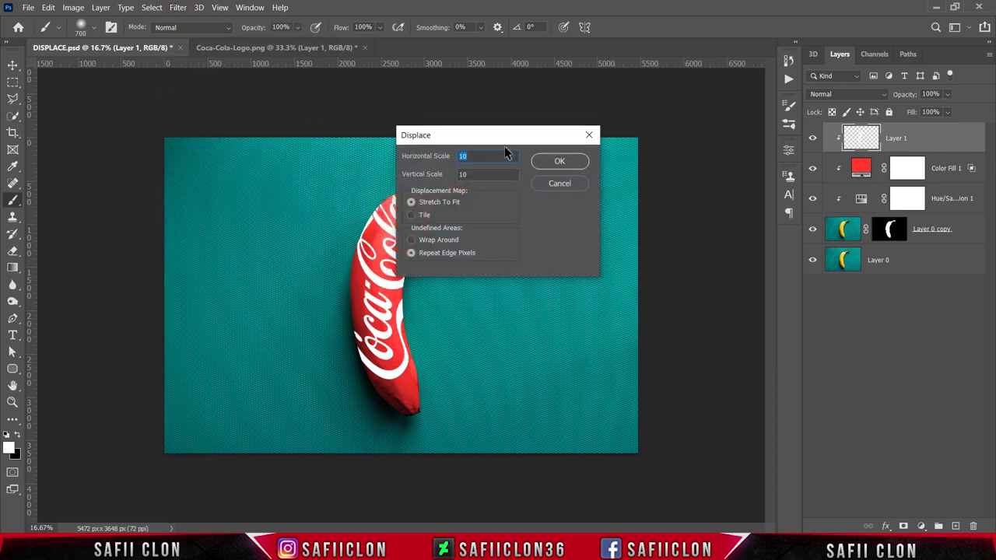
{"action": "mouse_move", "coordinate": [505, 146]}
{"action": "left_mouse_down"}
{"action": "mouse_move", "coordinate": [585, 189]}
{"action": "mouse_move", "coordinate": [547, 226]}
{"action": "left_mouse_up"}
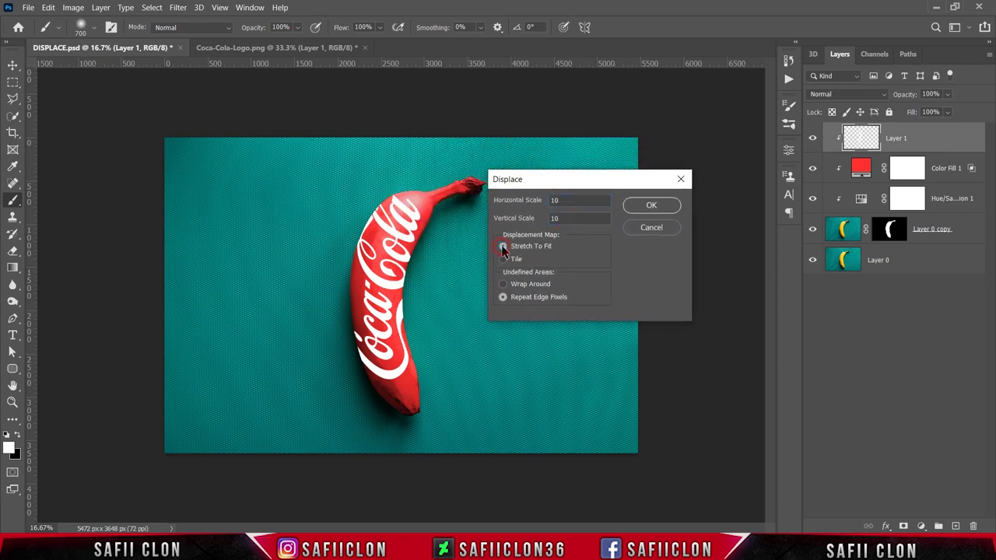
{"action": "left_click", "coordinate": [503, 297]}
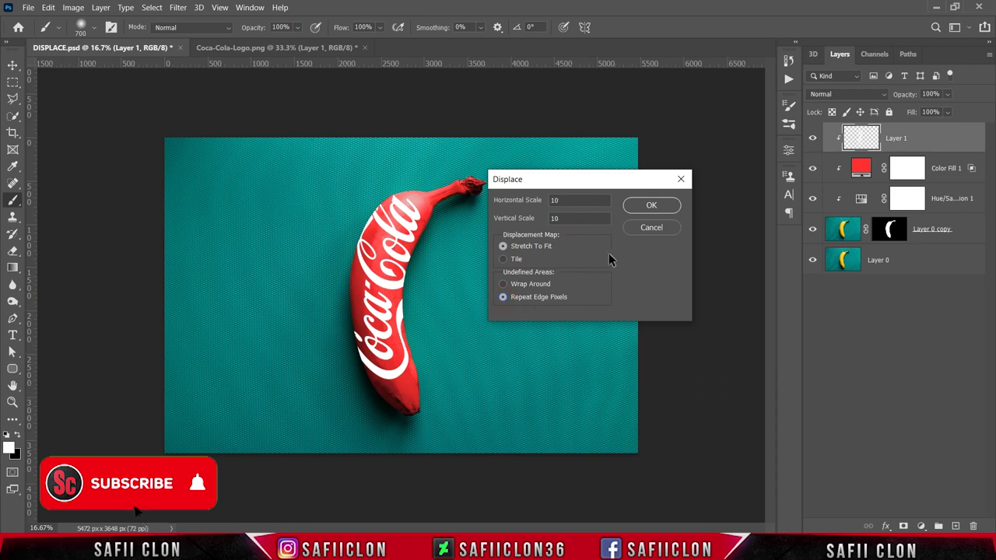
{"action": "left_click", "coordinate": [643, 206]}
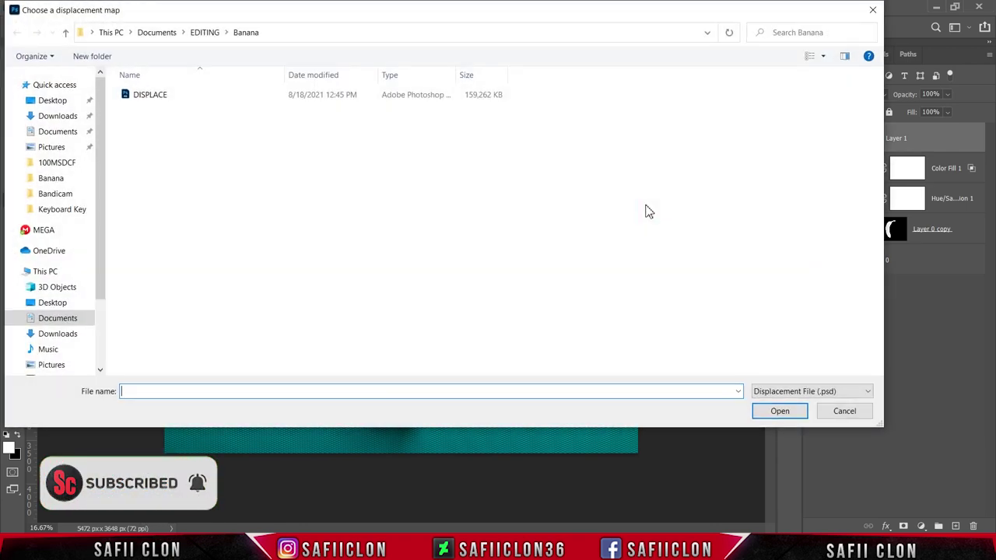
{"action": "left_click", "coordinate": [149, 97]}
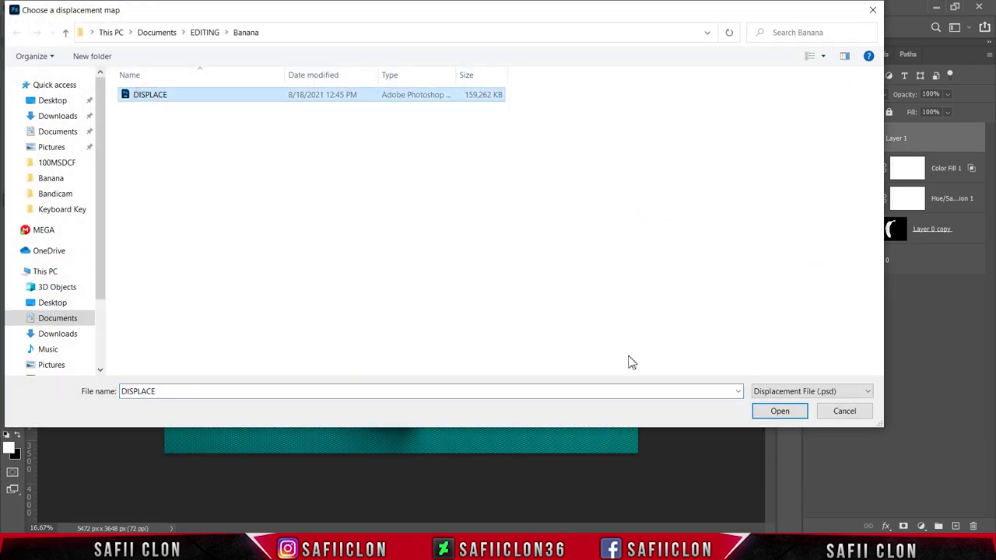
{"action": "left_click", "coordinate": [776, 411]}
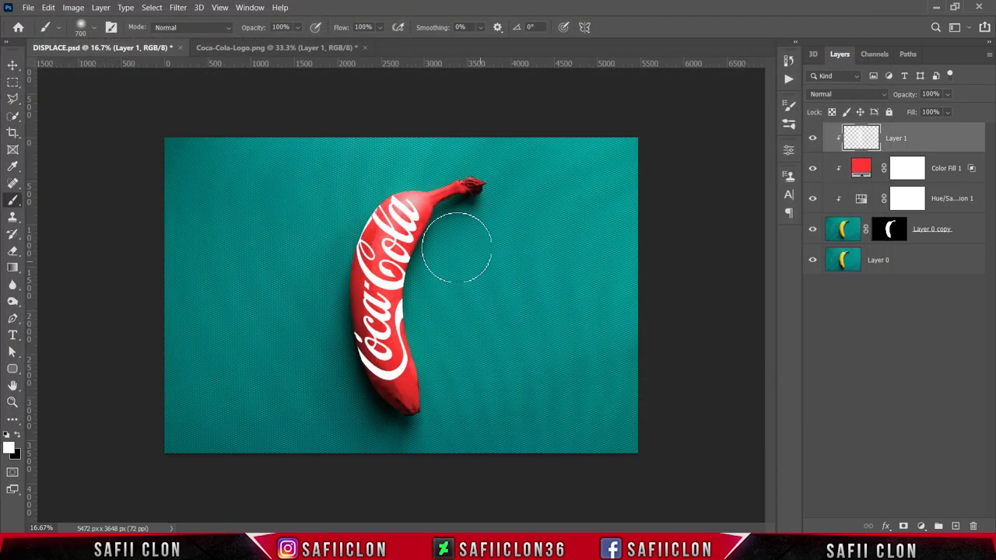
Step: Reapply the Displace filter to the logo and toggle Layer 1's visibility to compare
{"action": "left_click", "coordinate": [178, 8]}
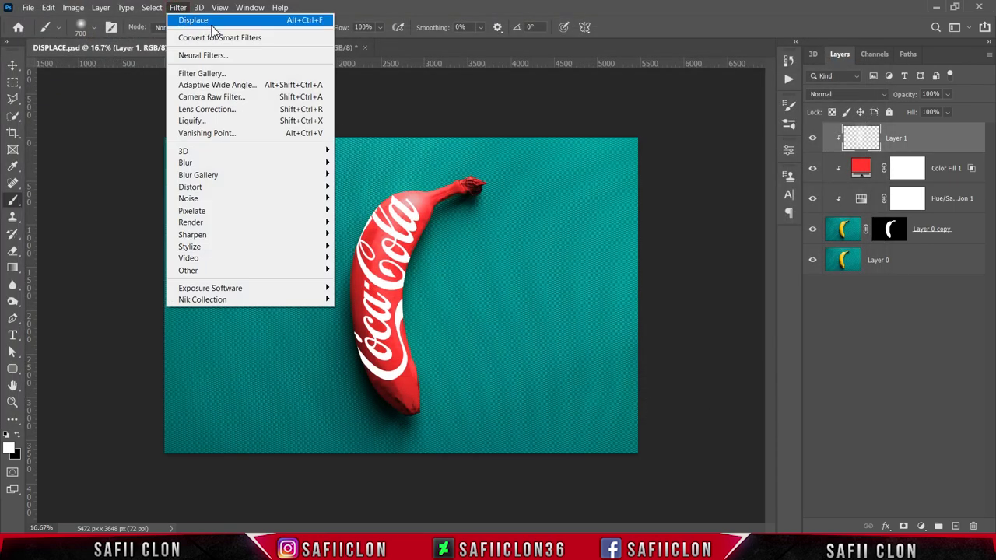
{"action": "left_click", "coordinate": [200, 23]}
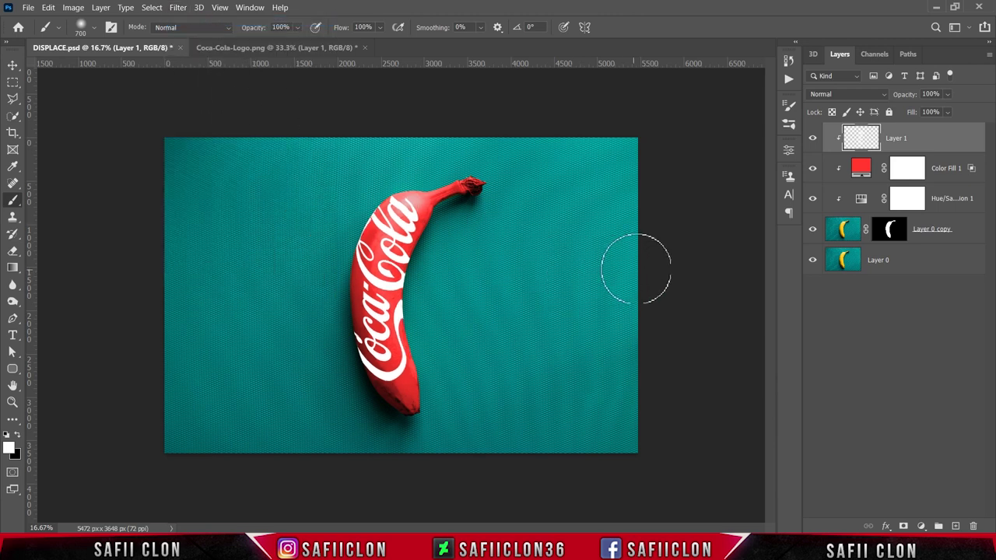
{"action": "left_click", "coordinate": [813, 139]}
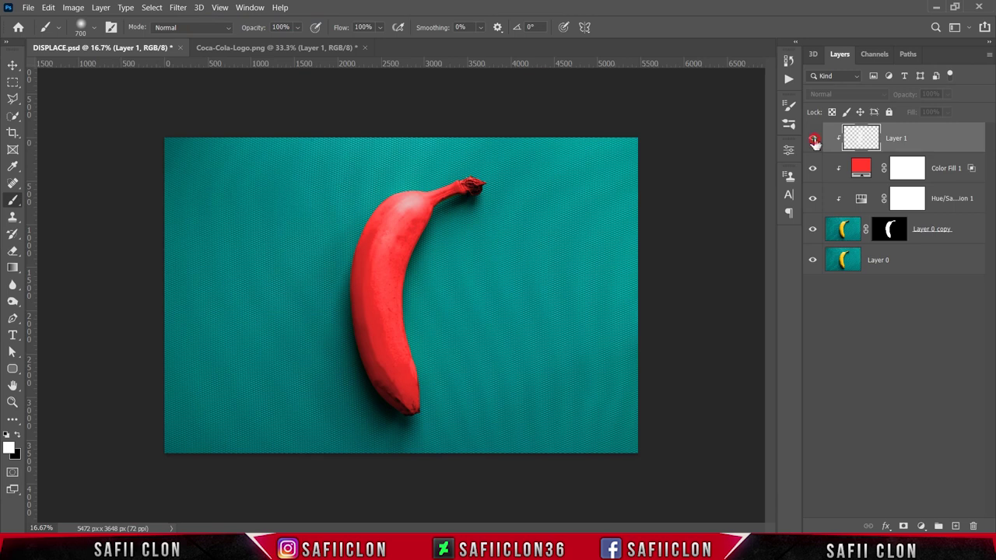
{"action": "left_click", "coordinate": [813, 138]}
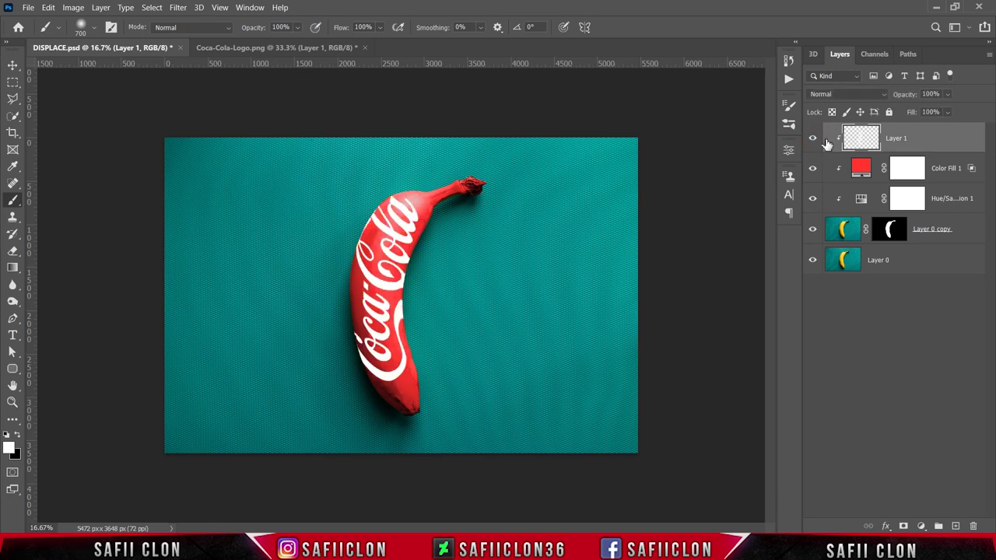
Step: In Layer 1's Blending Options, split the Underlying Layer black slider to about 6/136
{"action": "right_click", "coordinate": [925, 138]}
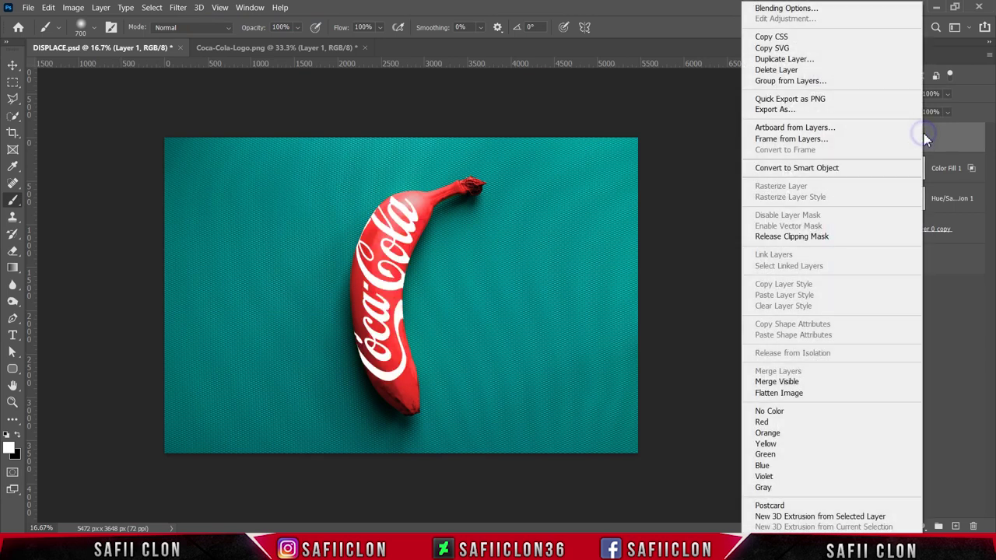
{"action": "left_click", "coordinate": [768, 12]}
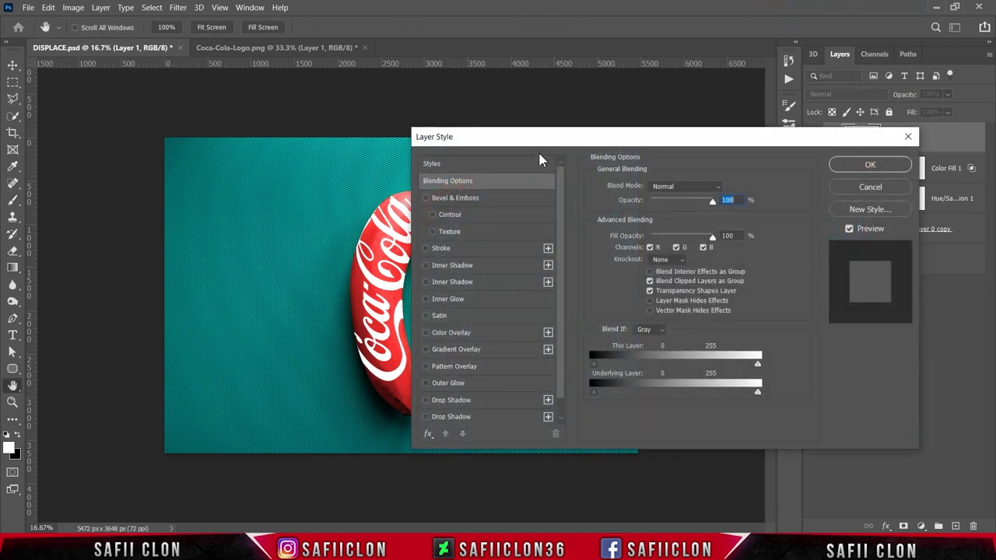
{"action": "left_click_drag", "start_coordinate": [536, 144], "coordinate": [614, 139]}
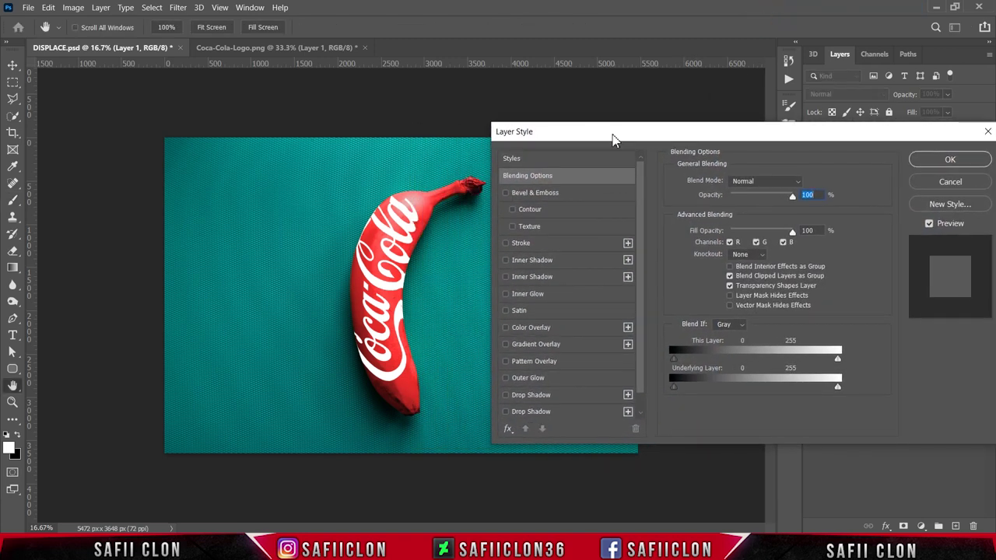
{"action": "key", "text": "ctrl+plus"}
{"action": "left_click_drag", "start_coordinate": [613, 139], "coordinate": [618, 161]}
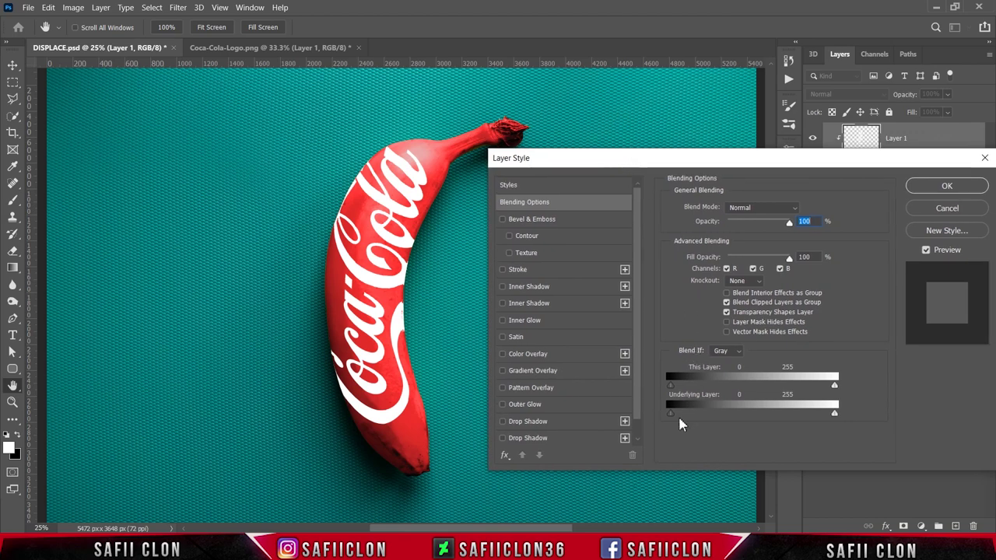
{"action": "left_click_drag", "start_coordinate": [671, 415], "coordinate": [746, 420]}
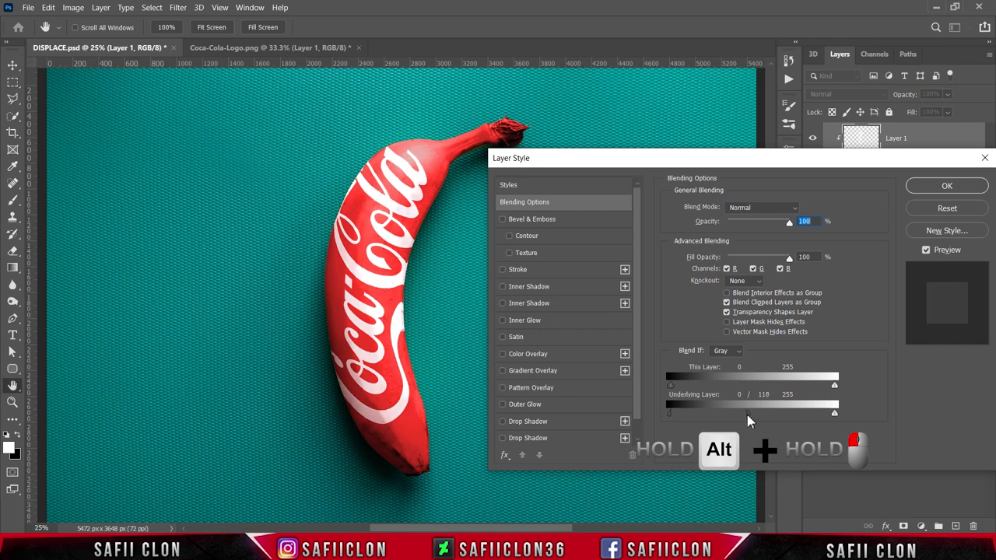
{"action": "left_click_drag", "start_coordinate": [757, 419], "coordinate": [760, 418]}
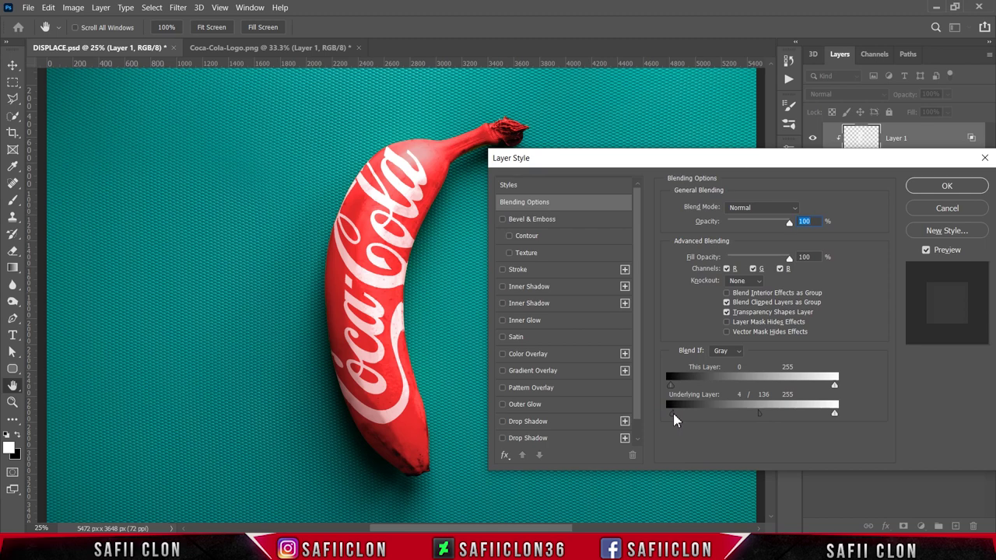
{"action": "left_click_drag", "start_coordinate": [673, 413], "coordinate": [675, 414]}
{"action": "left_click_drag", "start_coordinate": [873, 163], "coordinate": [689, 163]}
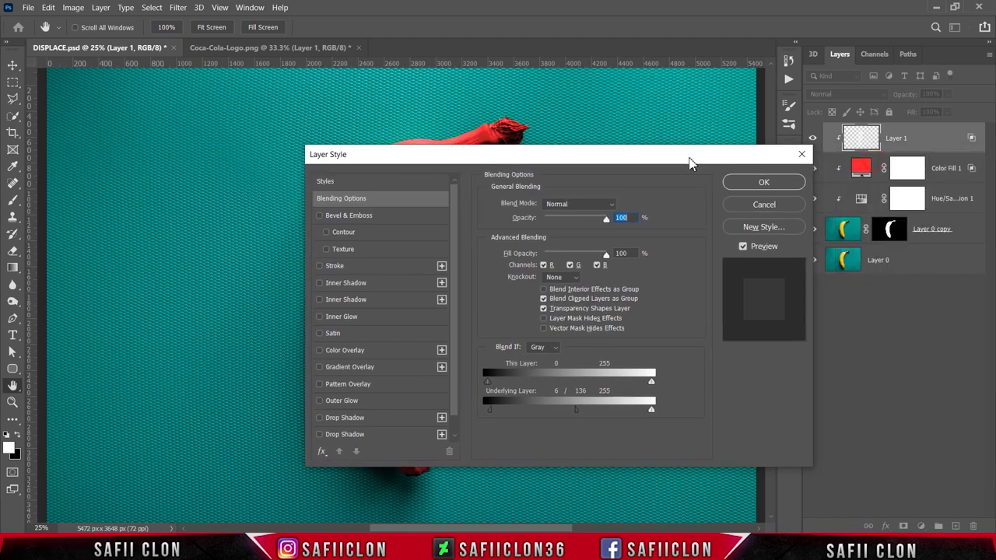
{"action": "left_click", "coordinate": [741, 184]}
{"action": "key", "text": "b"}
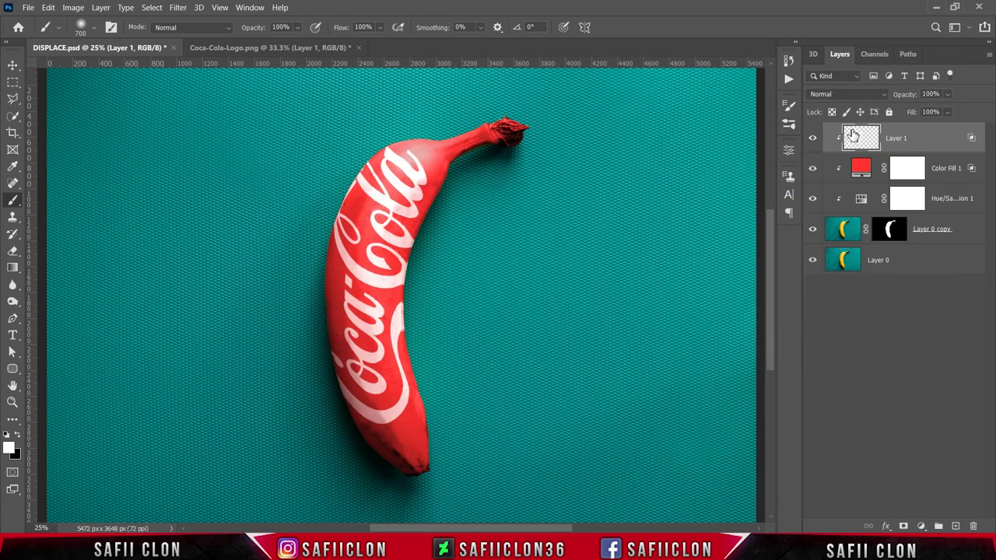
Step: Set Layer 1 to Overlay blend mode and duplicate it as Layer 1 copy
{"action": "left_click", "coordinate": [870, 94]}
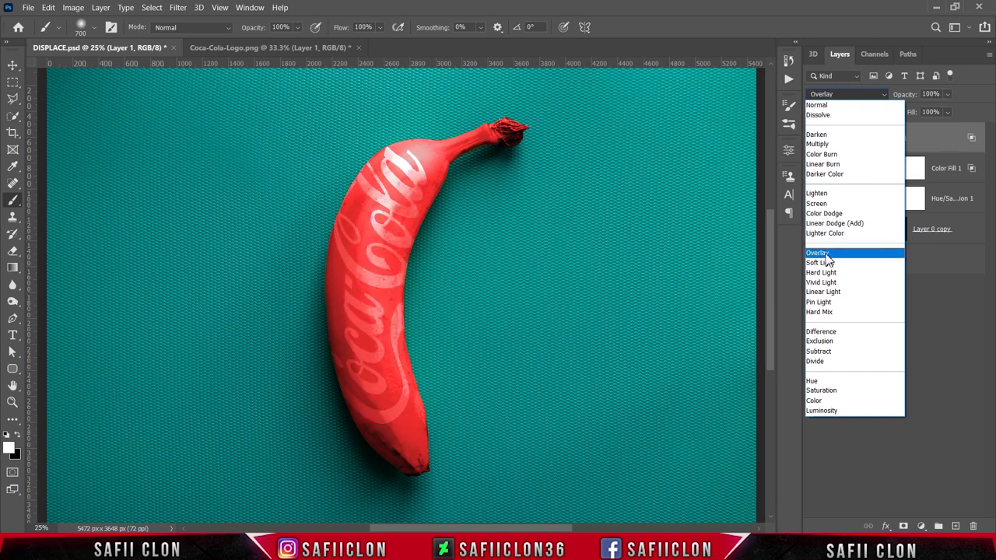
{"action": "left_click", "coordinate": [826, 256]}
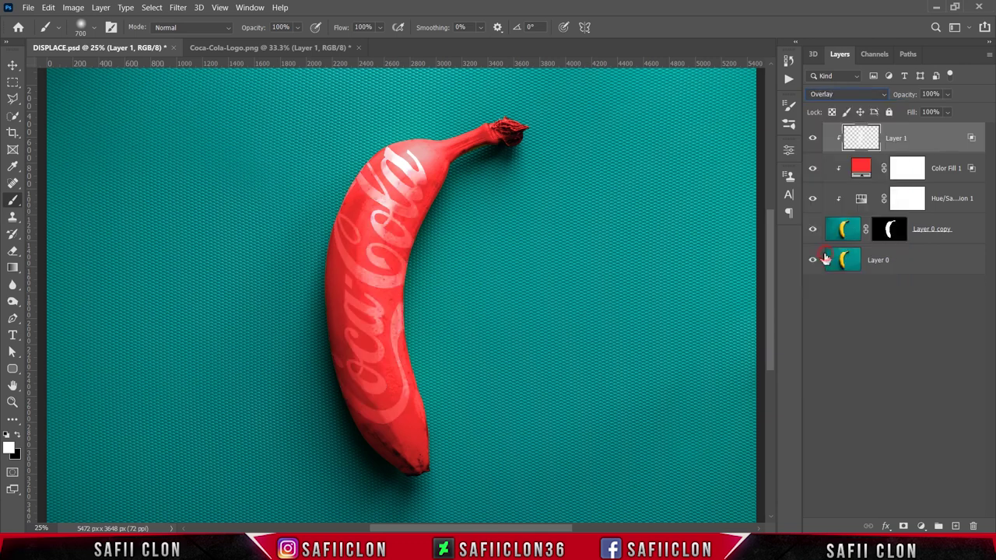
{"action": "right_click", "coordinate": [921, 141]}
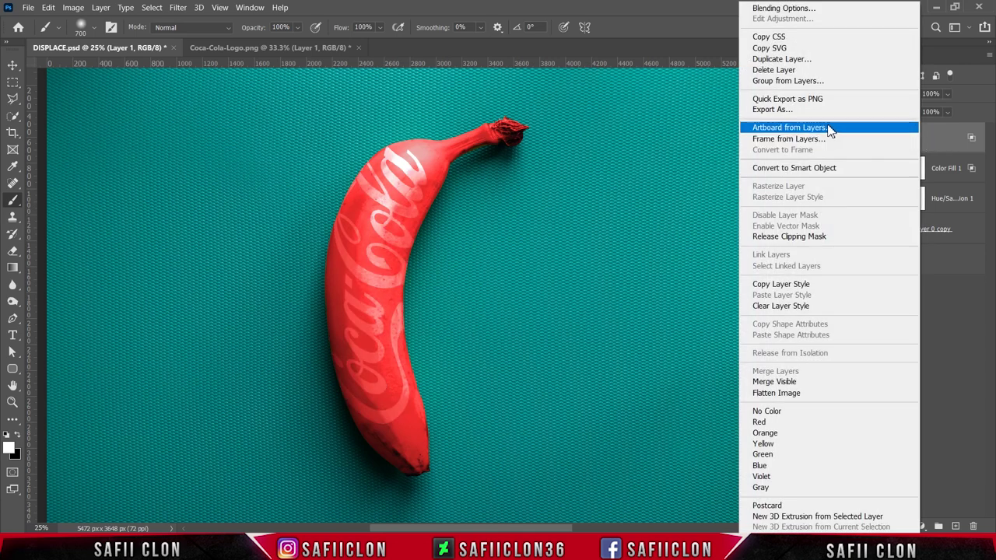
{"action": "left_click", "coordinate": [774, 60]}
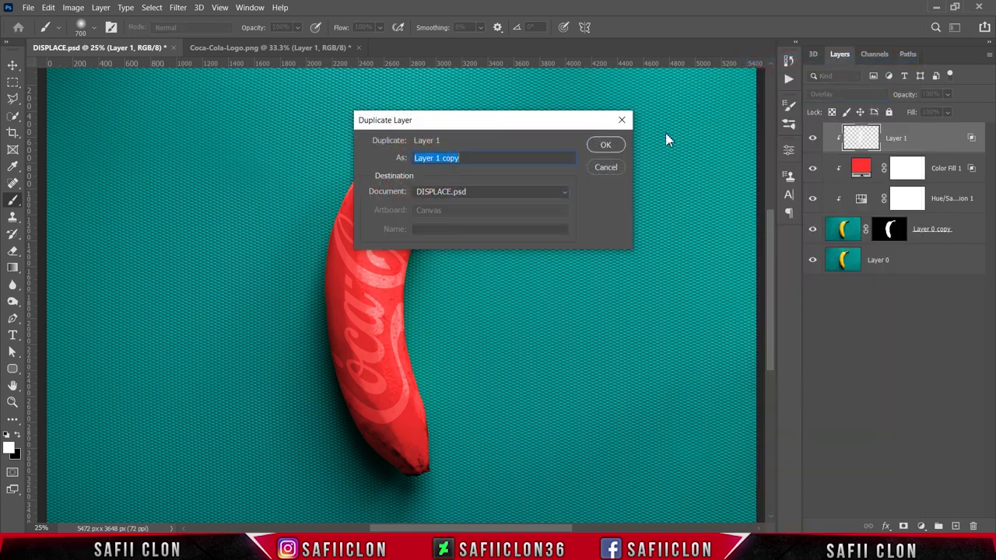
{"action": "left_click", "coordinate": [606, 145]}
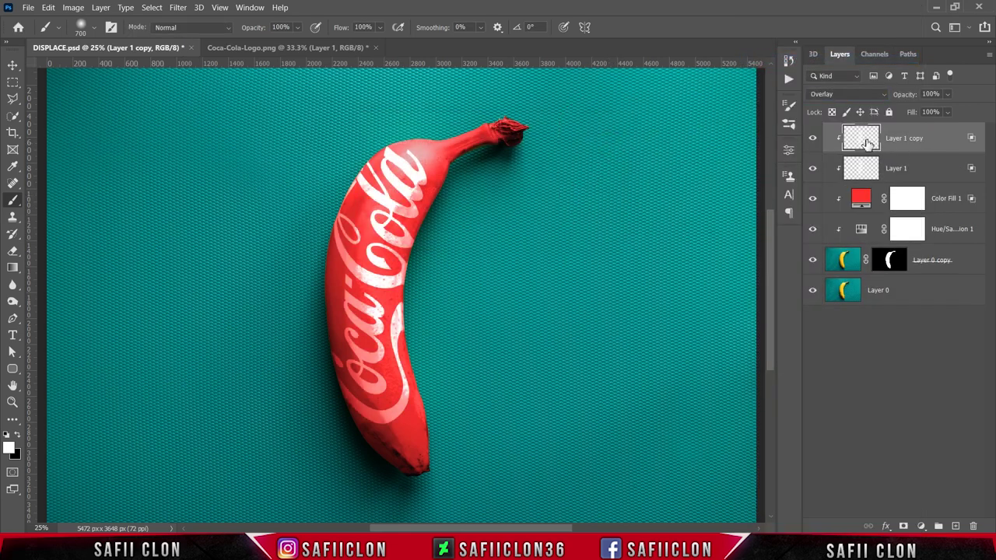
Step: Set Layer 1 copy to Normal blend mode and add a layer mask to it
{"action": "left_click", "coordinate": [885, 94]}
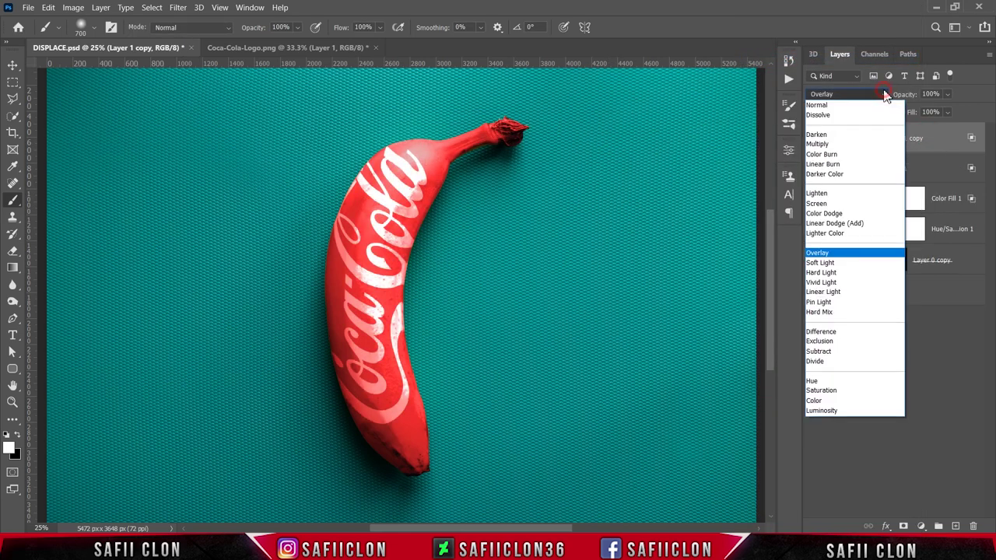
{"action": "left_click", "coordinate": [812, 106]}
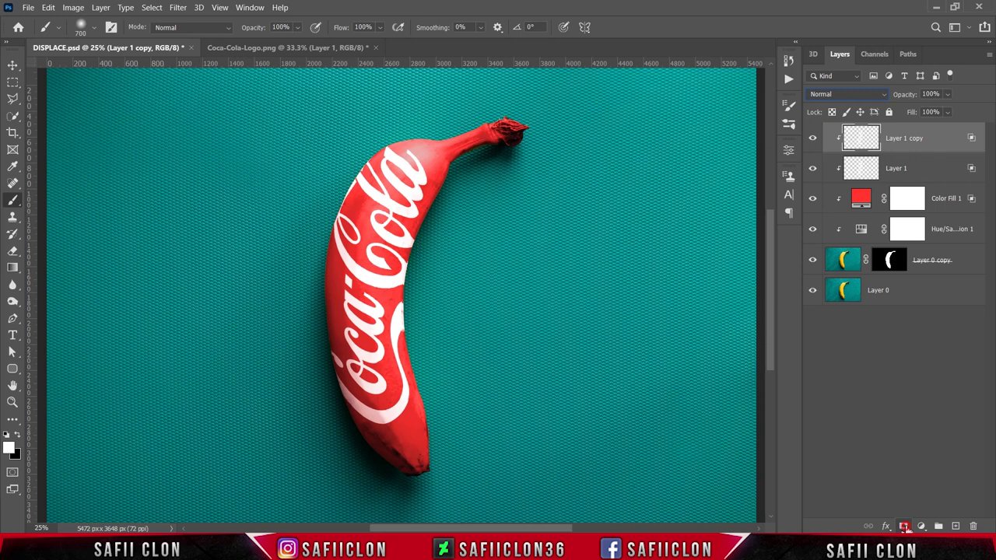
{"action": "left_click", "coordinate": [904, 525]}
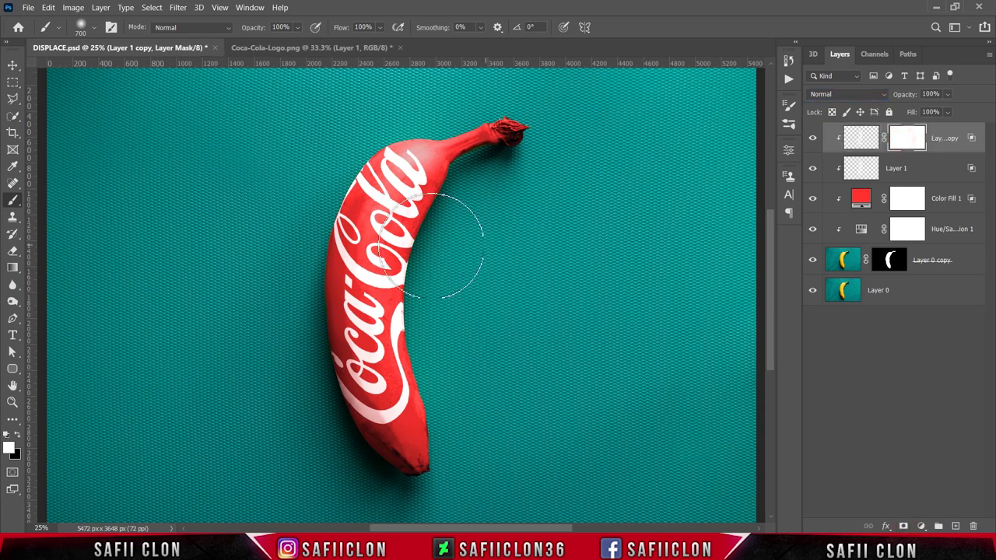
Step: Set up a soft Brush at about 495 px and 22% opacity with black as foreground
{"action": "right_click", "coordinate": [12, 199]}
{"action": "left_click", "coordinate": [56, 198]}
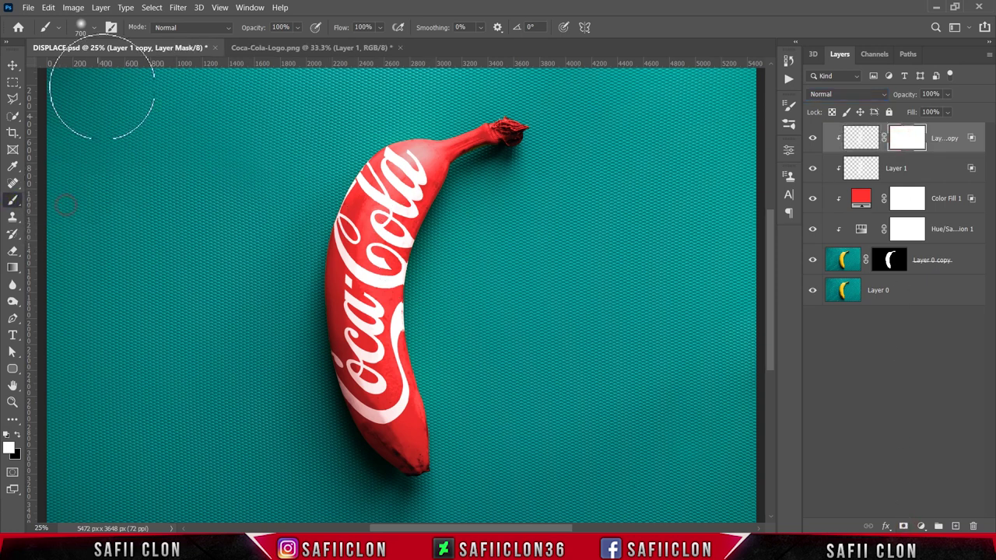
{"action": "left_click", "coordinate": [94, 27]}
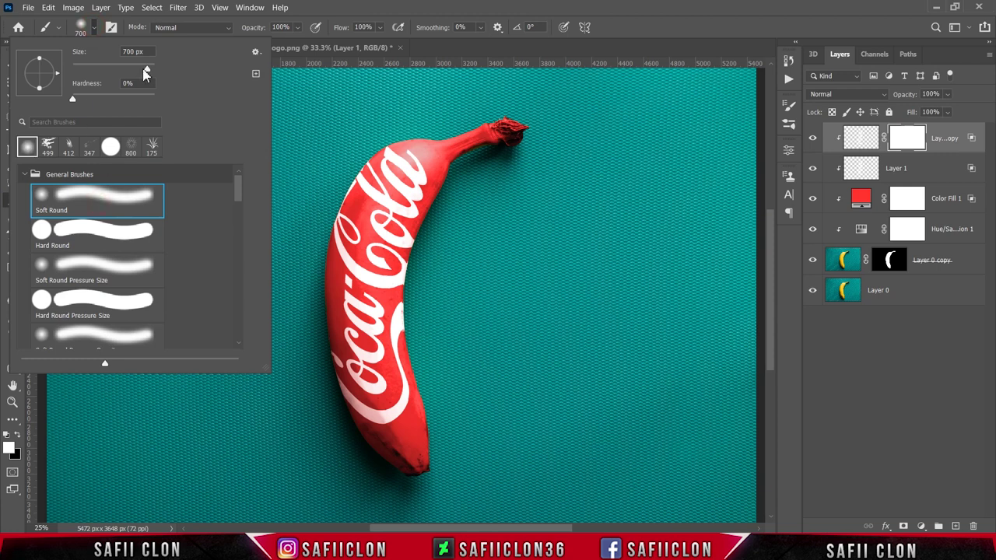
{"action": "left_click_drag", "start_coordinate": [148, 71], "coordinate": [147, 70]}
{"action": "left_click", "coordinate": [92, 31]}
{"action": "left_click_drag", "start_coordinate": [297, 28], "coordinate": [266, 46]}
{"action": "left_click", "coordinate": [295, 27]}
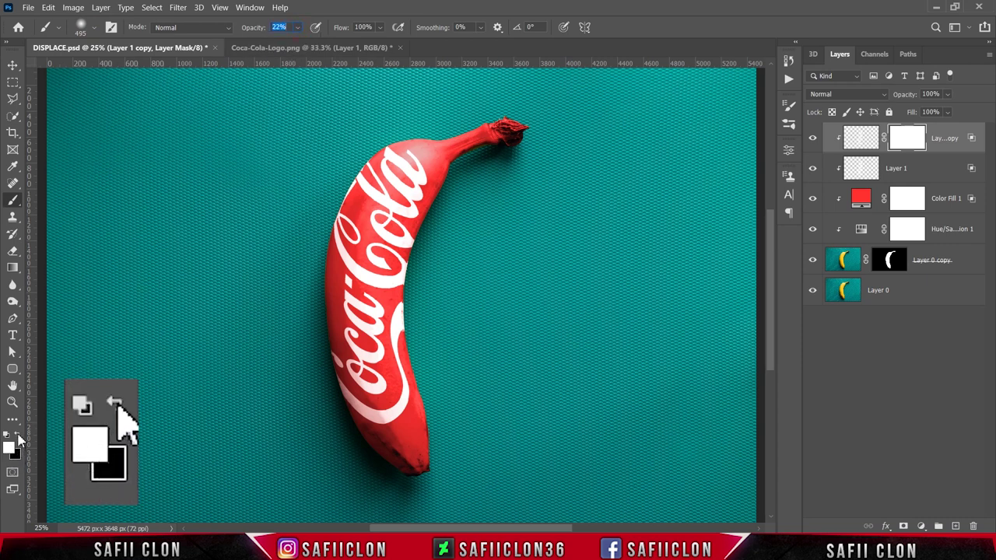
{"action": "left_click", "coordinate": [17, 436]}
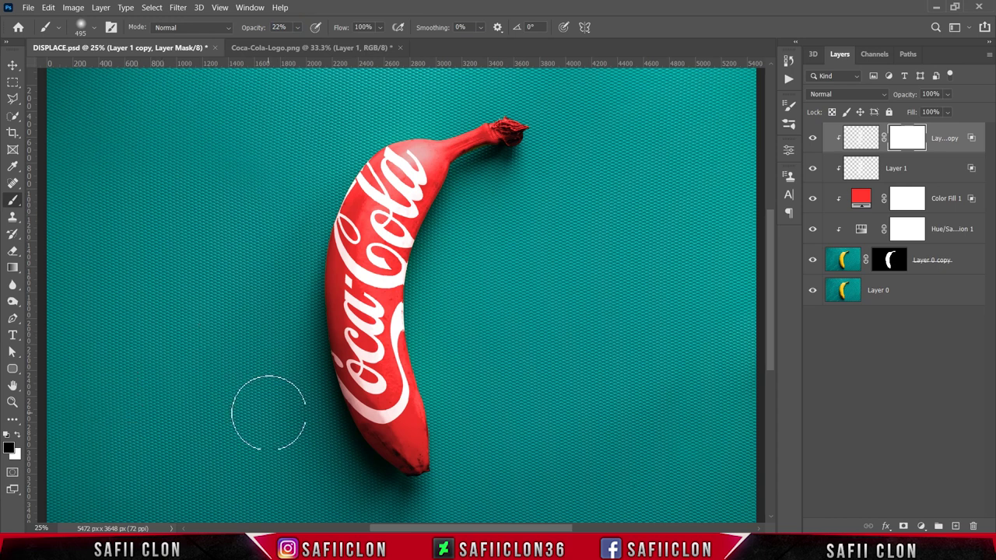
Step: Paint black on the Layer 1 copy mask along the banana's lower-left, right, left and top edges
{"action": "left_click_drag", "start_coordinate": [334, 400], "coordinate": [318, 377]}
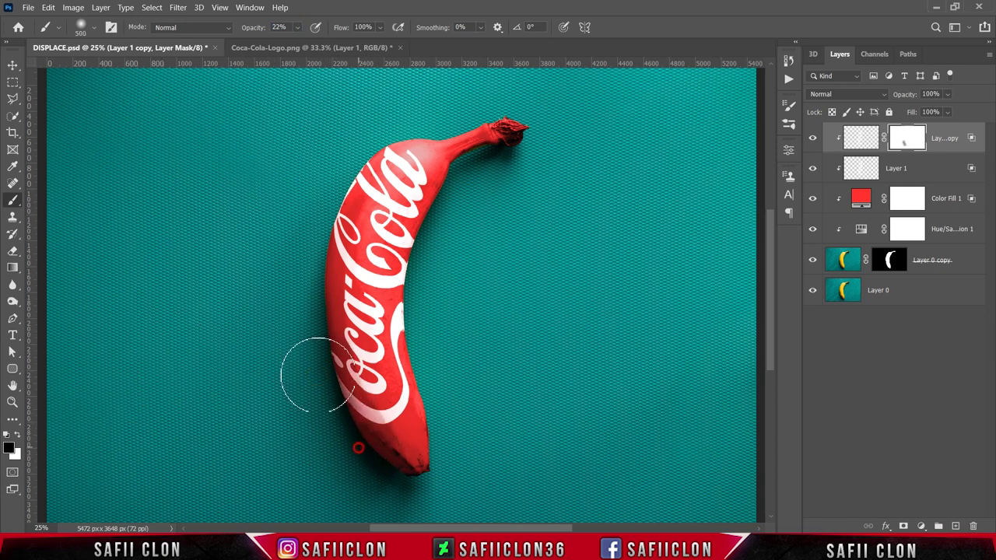
{"action": "key", "text": "bracketleft"}
{"action": "key", "text": "bracketleft"}
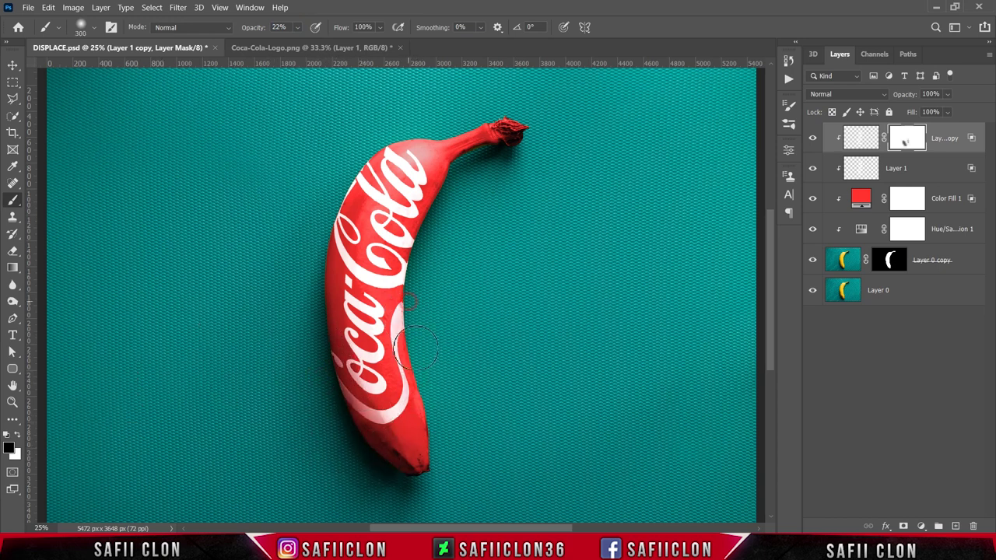
{"action": "left_click_drag", "start_coordinate": [420, 393], "coordinate": [428, 198]}
{"action": "key", "text": "bracketright"}
{"action": "key", "text": "bracketright"}
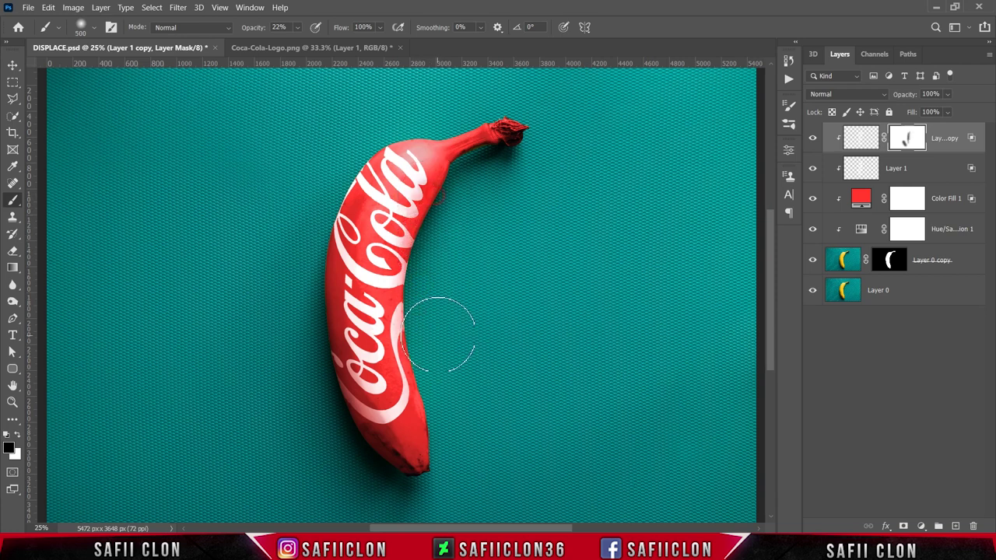
{"action": "left_click_drag", "start_coordinate": [341, 225], "coordinate": [311, 257]}
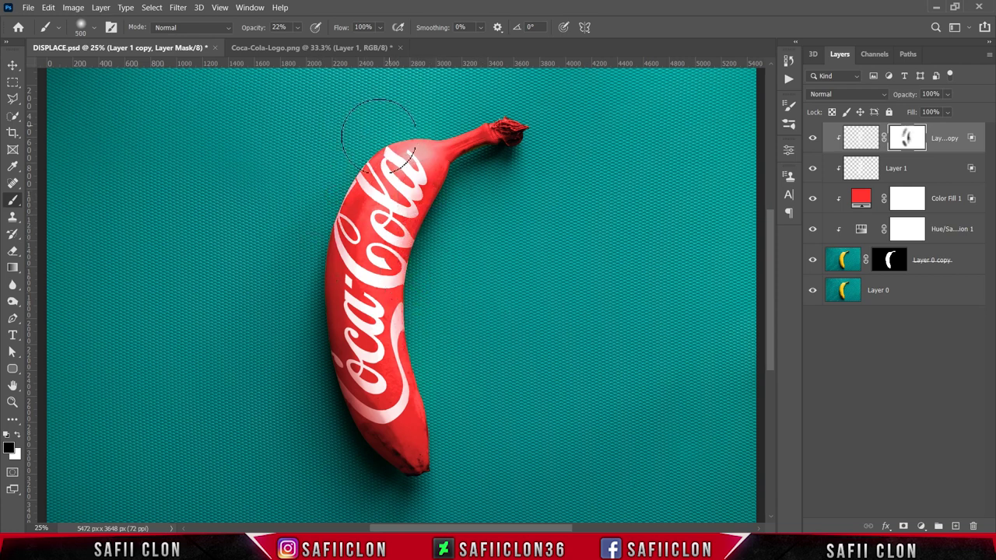
{"action": "left_click_drag", "start_coordinate": [364, 128], "coordinate": [412, 111]}
{"action": "left_click_drag", "start_coordinate": [399, 367], "coordinate": [322, 317]}
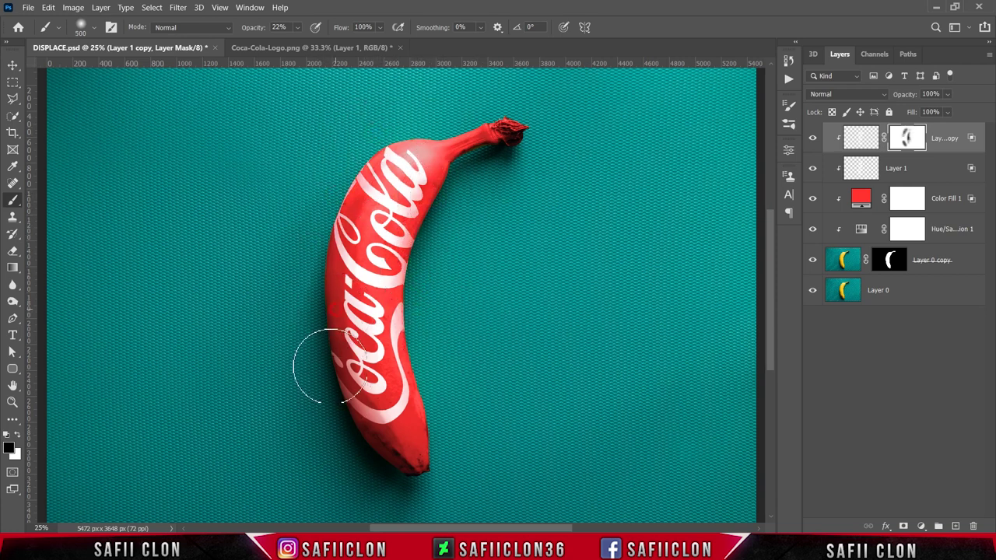
Step: At 10% opacity, soften more of the logo on the mask, toggling the copy to compare
{"action": "left_click", "coordinate": [297, 27]}
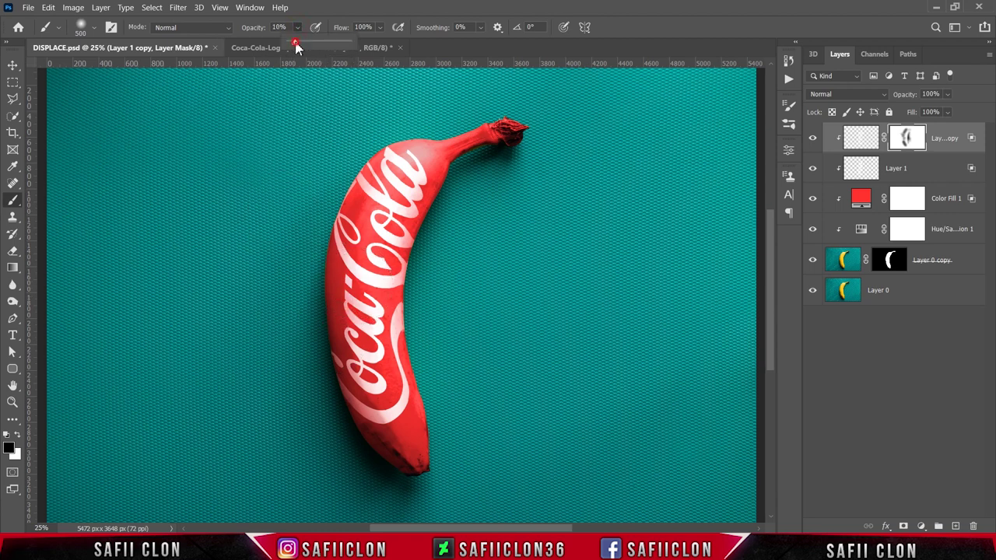
{"action": "left_click_drag", "start_coordinate": [298, 46], "coordinate": [289, 47]}
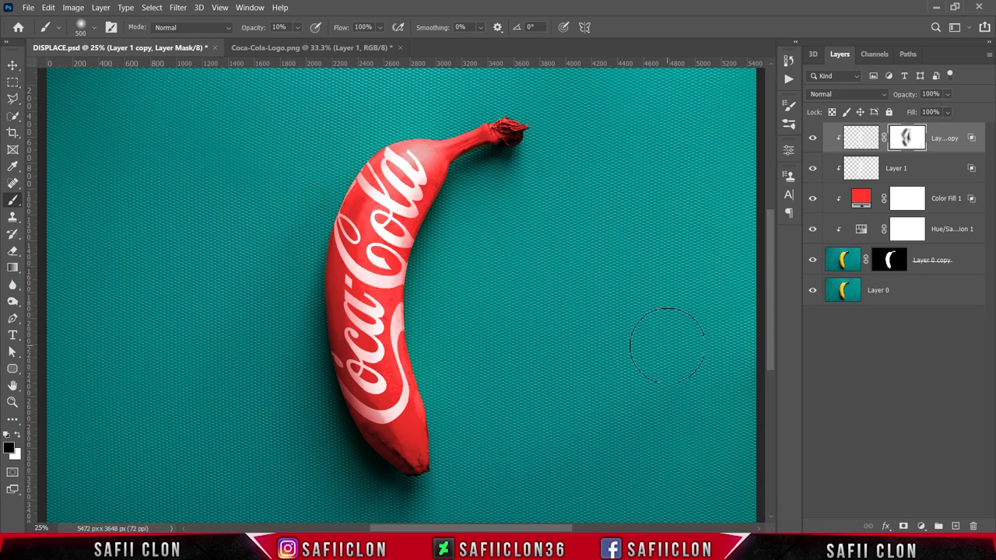
{"action": "left_click", "coordinate": [816, 137]}
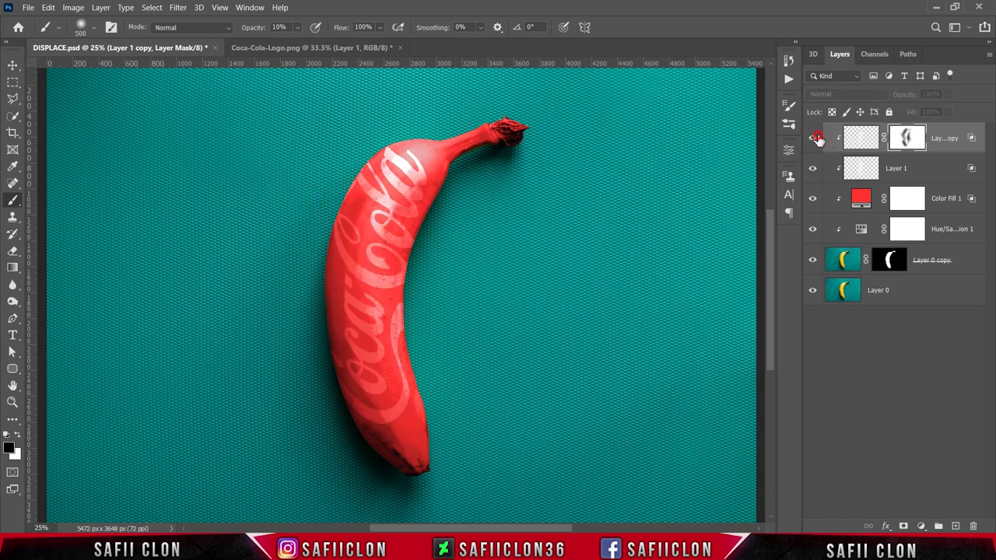
{"action": "left_click", "coordinate": [817, 137]}
{"action": "left_click", "coordinate": [817, 138]}
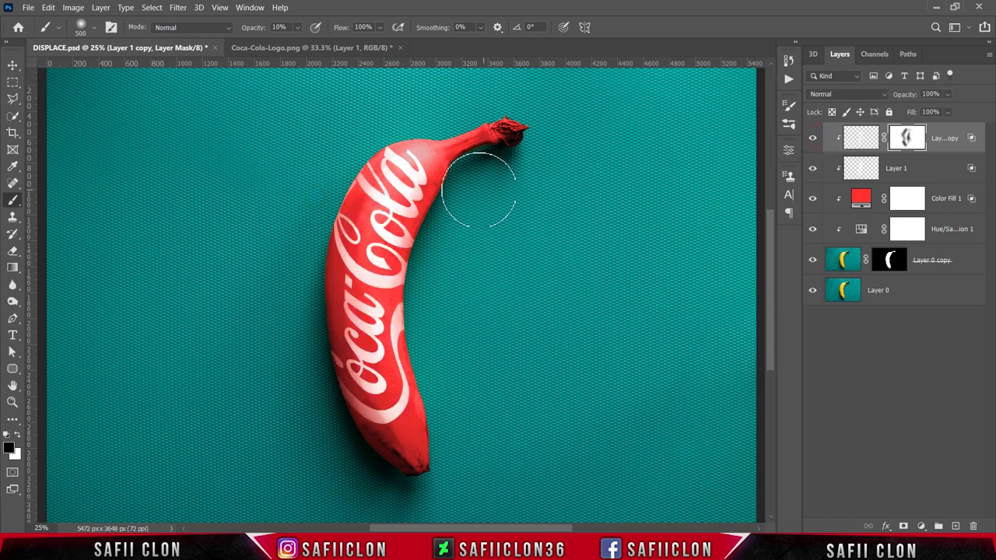
{"action": "left_click_drag", "start_coordinate": [370, 327], "coordinate": [378, 389]}
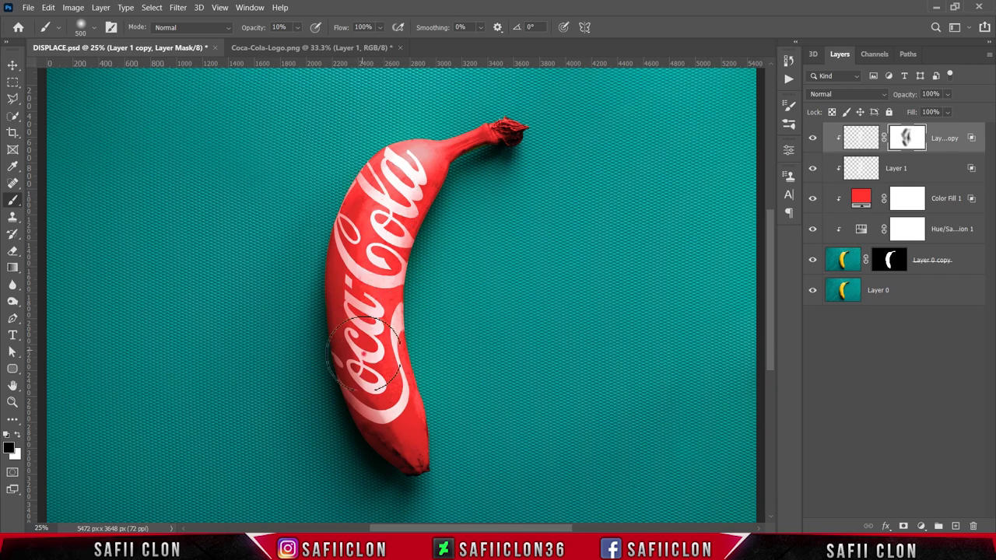
{"action": "left_click", "coordinate": [812, 140]}
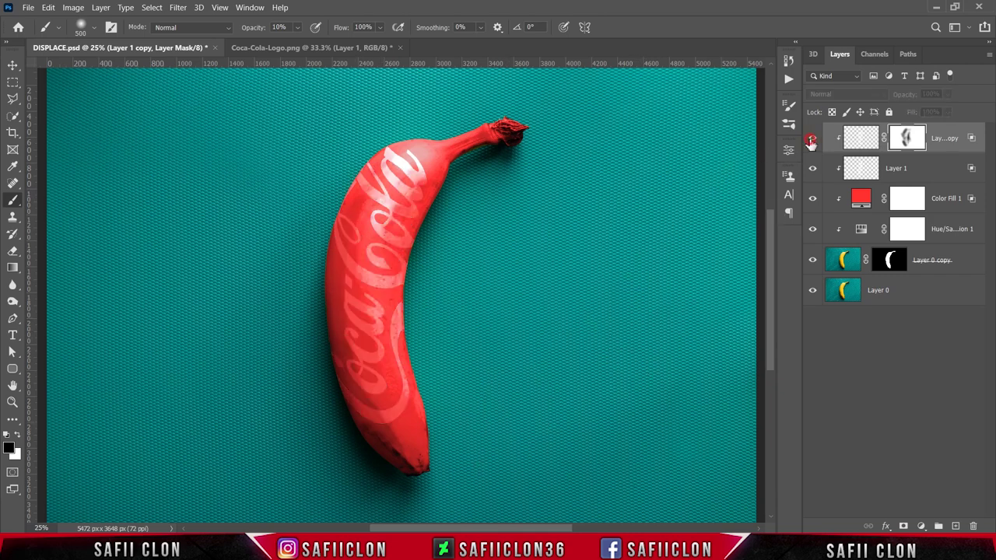
{"action": "left_click", "coordinate": [811, 140]}
{"action": "key", "text": "ctrl+minus"}
{"action": "key", "text": "ctrl+minus"}
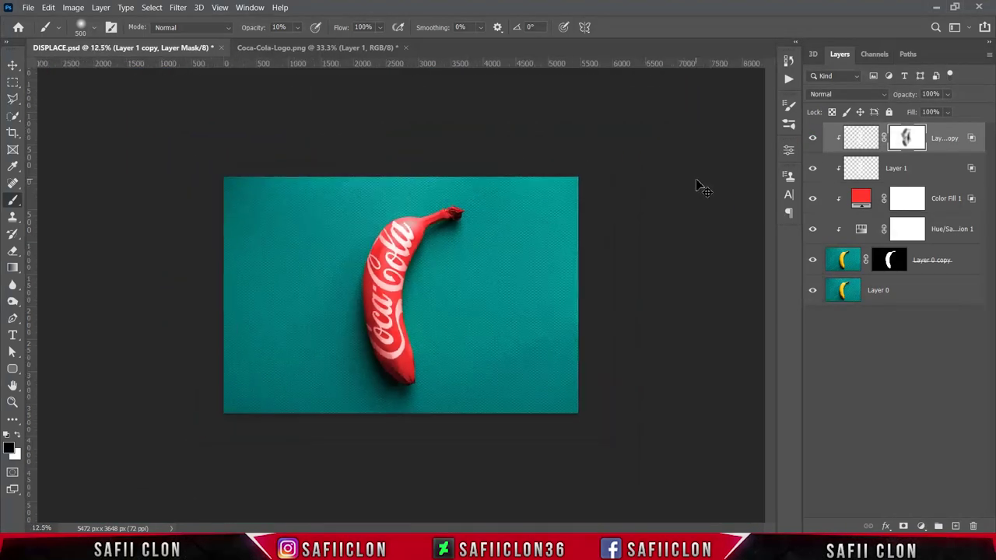
{"action": "key", "text": "ctrl+plus"}
{"action": "key", "text": "ctrl+plus"}
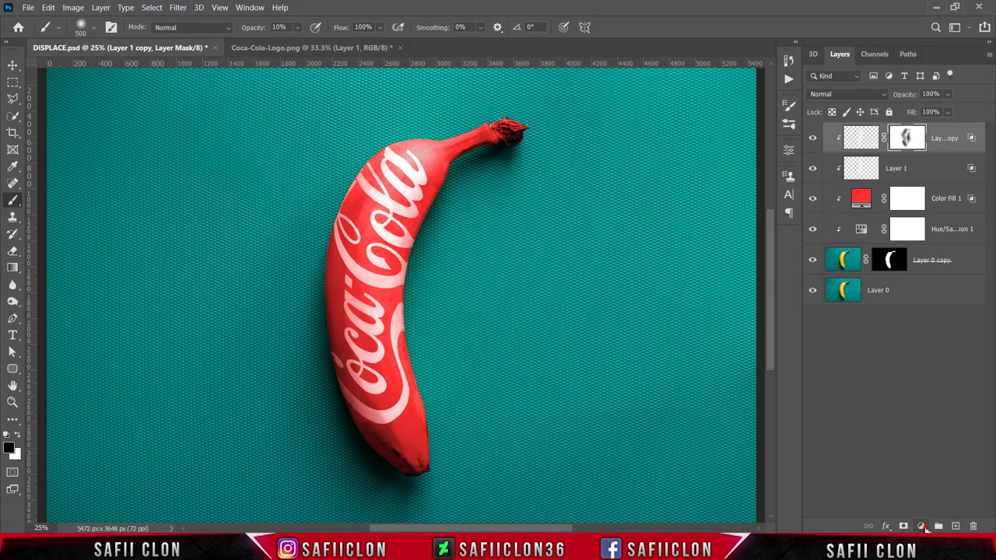
Step: Add a clipped Selective Color layer and shift the Reds toward cyan, magenta and yellow
{"action": "left_click", "coordinate": [924, 528]}
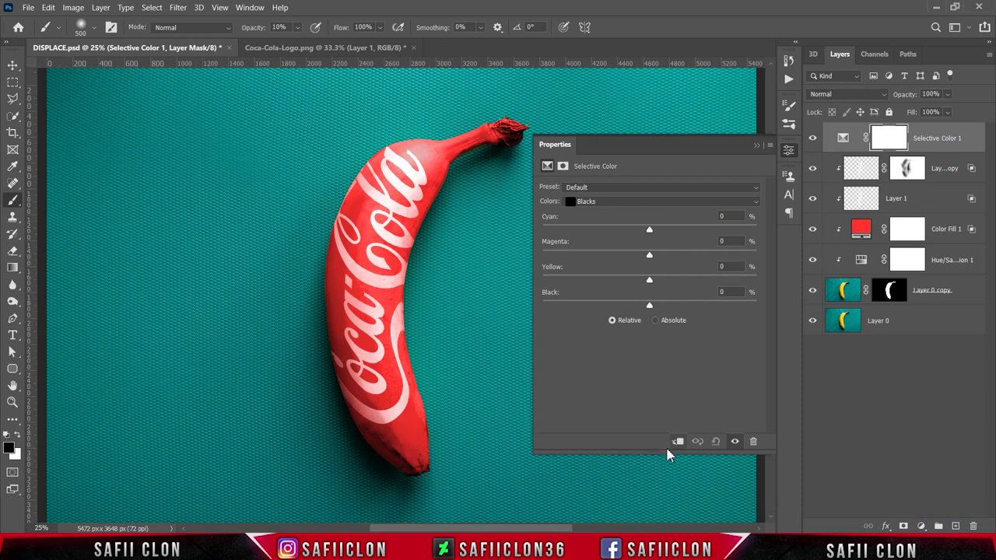
{"action": "left_click", "coordinate": [677, 441]}
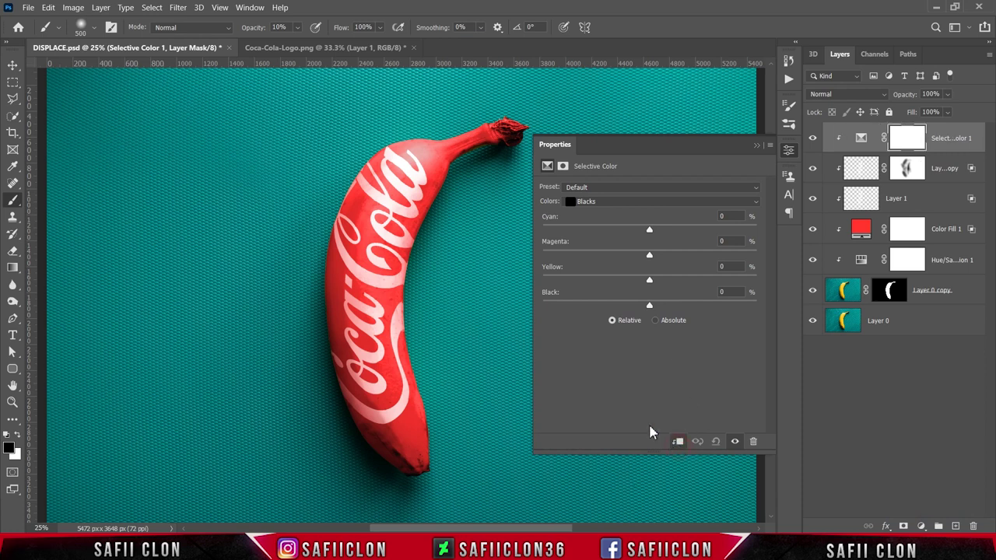
{"action": "left_click", "coordinate": [605, 204]}
{"action": "left_click", "coordinate": [612, 214]}
{"action": "left_click_drag", "start_coordinate": [650, 230], "coordinate": [718, 231]}
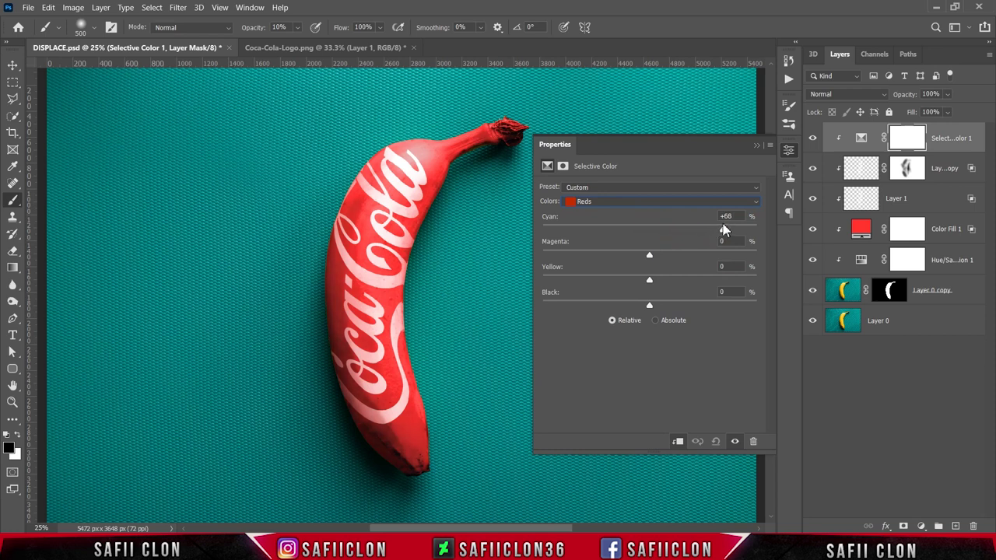
{"action": "left_click_drag", "start_coordinate": [651, 256], "coordinate": [658, 257]}
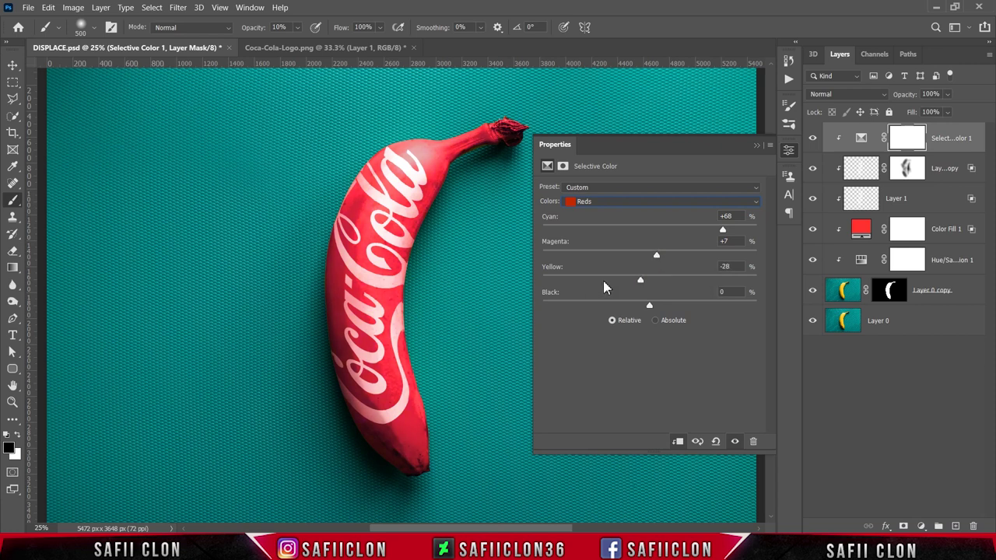
{"action": "mouse_move", "coordinate": [649, 281]}
{"action": "left_mouse_down"}
{"action": "mouse_move", "coordinate": [666, 281]}
{"action": "mouse_move", "coordinate": [658, 306]}
{"action": "left_mouse_up"}
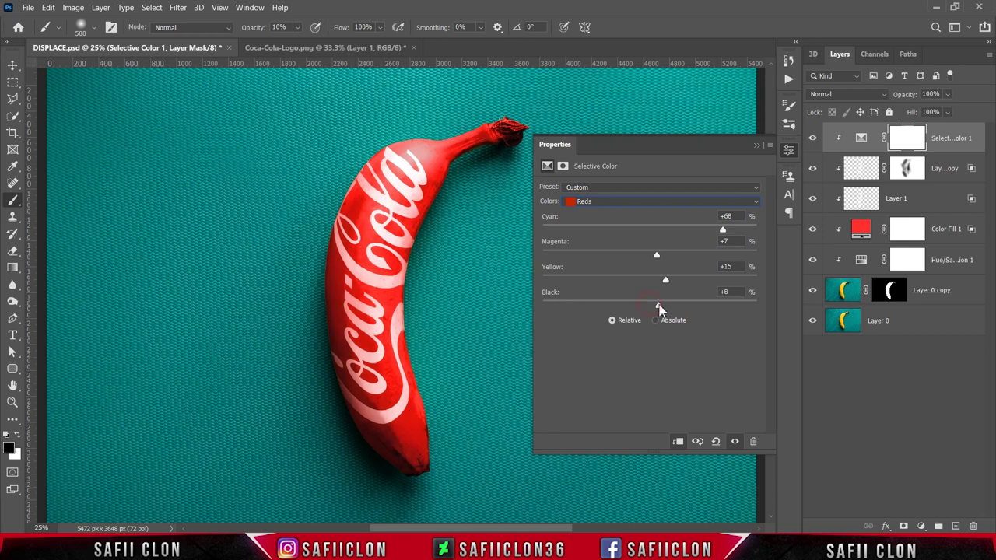
Step: Reduce yellow and black in the Whites and add magenta (+5) to the Neutrals
{"action": "left_click", "coordinate": [654, 201]}
{"action": "left_click", "coordinate": [610, 280]}
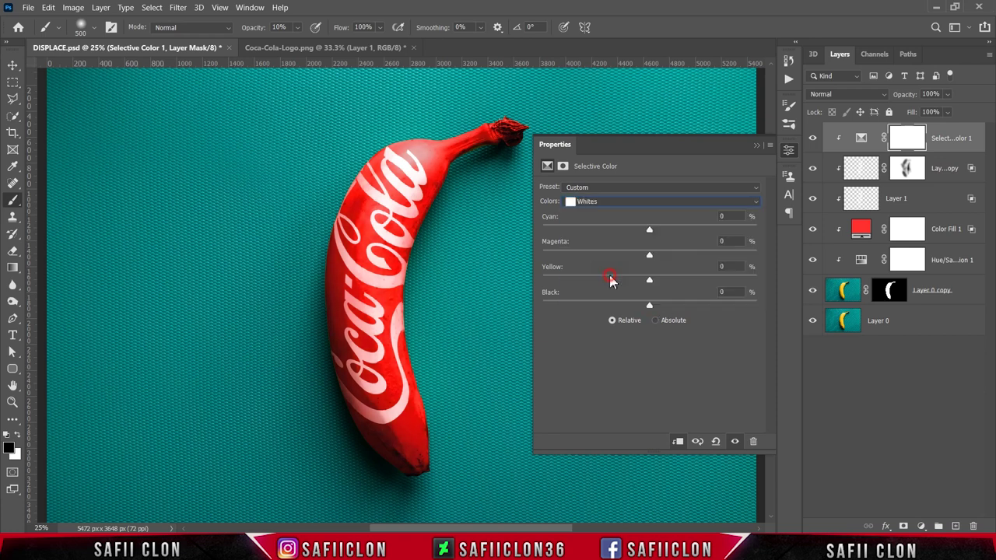
{"action": "left_click_drag", "start_coordinate": [651, 282], "coordinate": [648, 281]}
{"action": "left_click_drag", "start_coordinate": [652, 307], "coordinate": [633, 306]}
{"action": "left_click", "coordinate": [660, 201]}
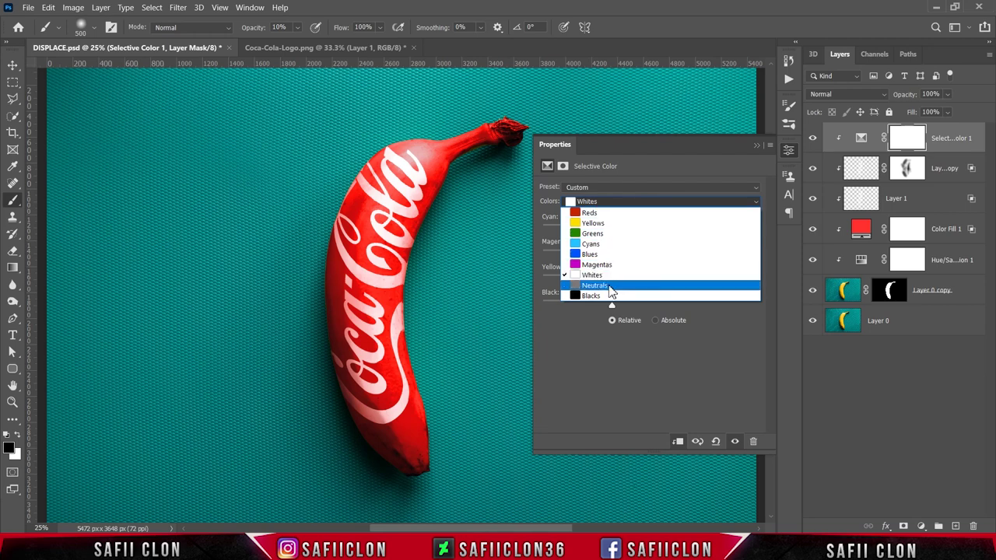
{"action": "left_click", "coordinate": [610, 289]}
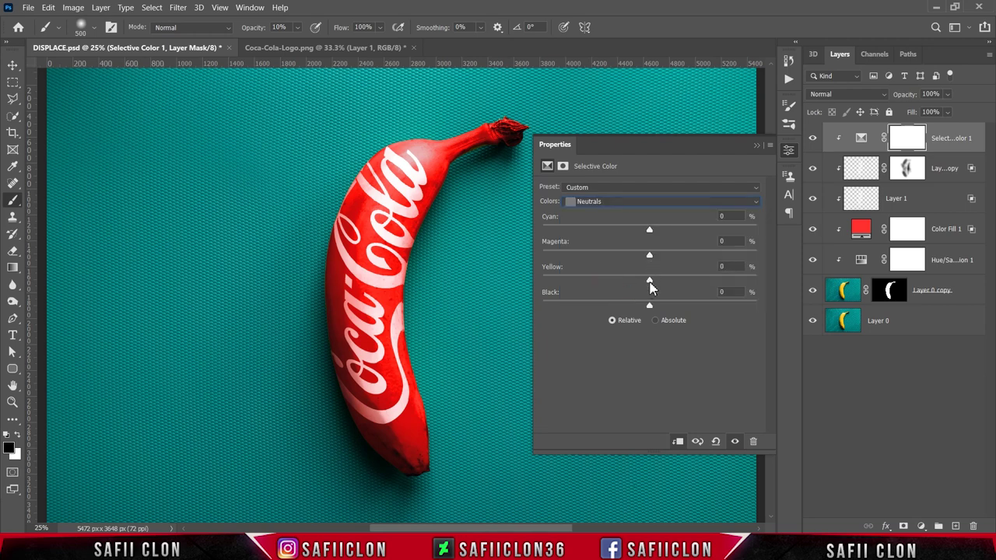
{"action": "left_click_drag", "start_coordinate": [650, 254], "coordinate": [652, 254]}
Step: Select the Blacks range, close the Properties panel, and zoom out to see the whole image
{"action": "left_click", "coordinate": [643, 204]}
{"action": "left_click", "coordinate": [604, 295]}
{"action": "left_click", "coordinate": [755, 146]}
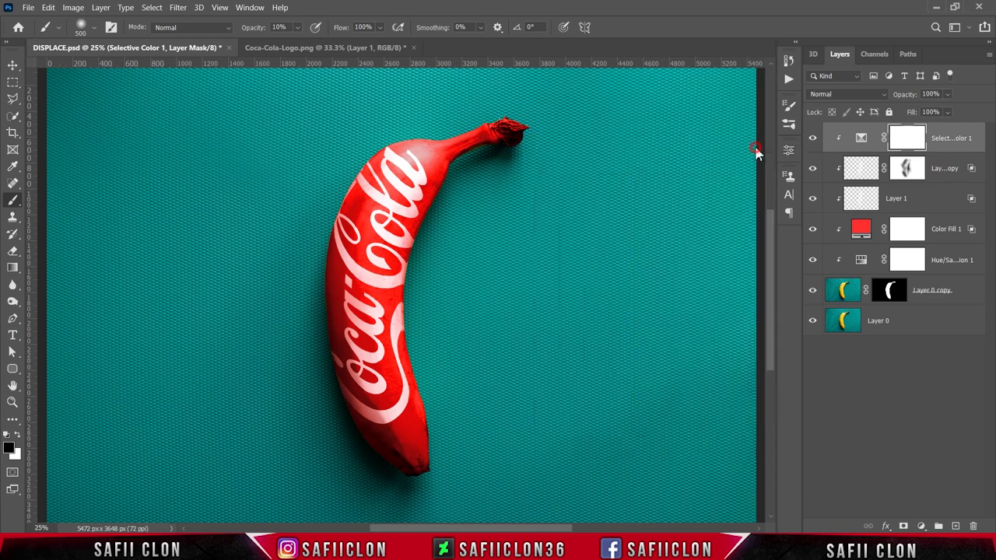
{"action": "key", "text": "ctrl+minus"}
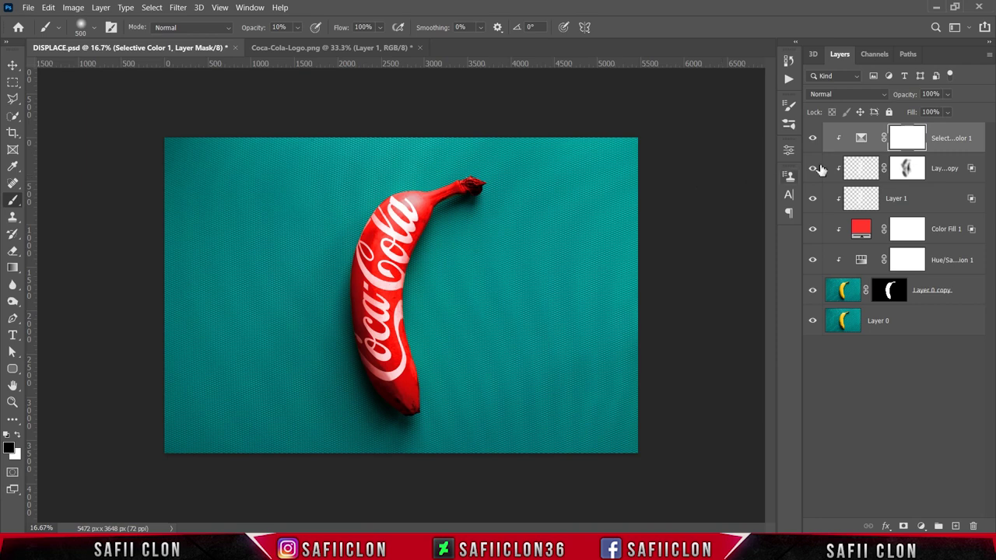
Step: Add a clipped Brightness/Contrast layer with brightness about 57 and contrast -9, comparing before and after
{"action": "left_click", "coordinate": [813, 138]}
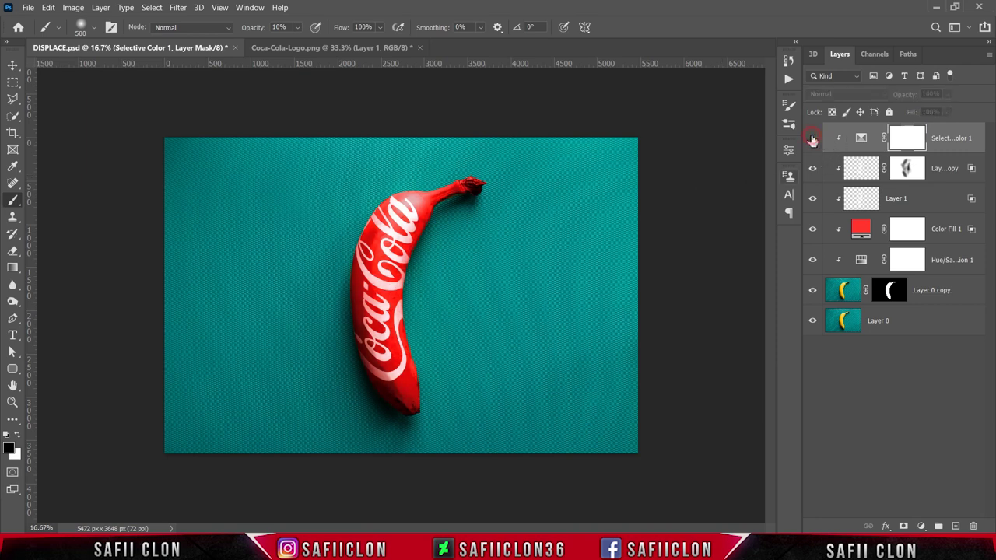
{"action": "left_click", "coordinate": [812, 139]}
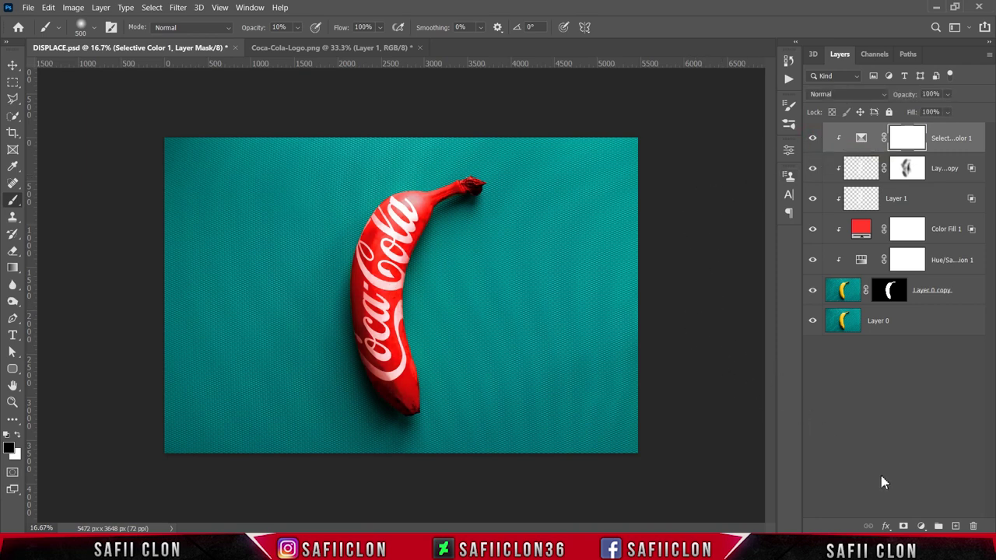
{"action": "left_click", "coordinate": [926, 525]}
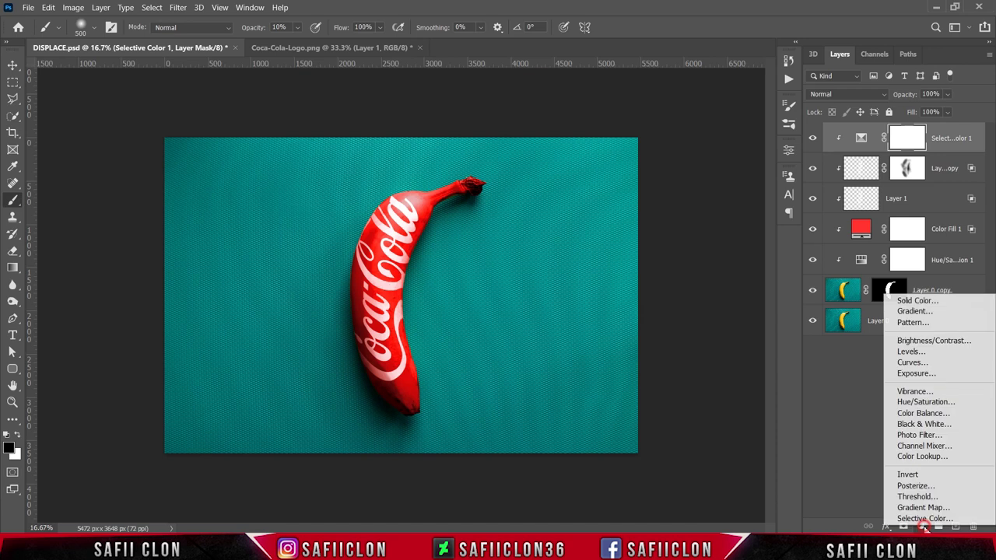
{"action": "left_click", "coordinate": [936, 342]}
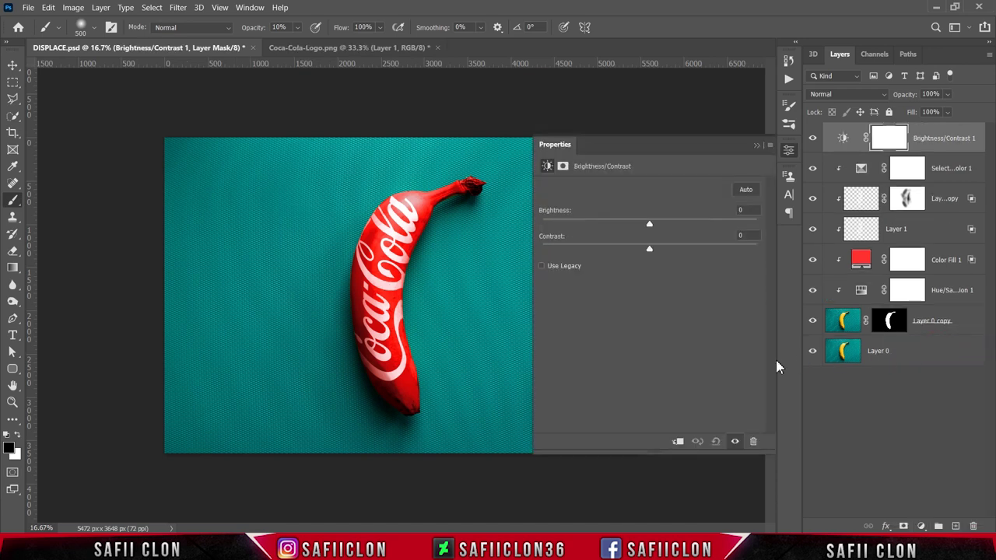
{"action": "left_click", "coordinate": [677, 443]}
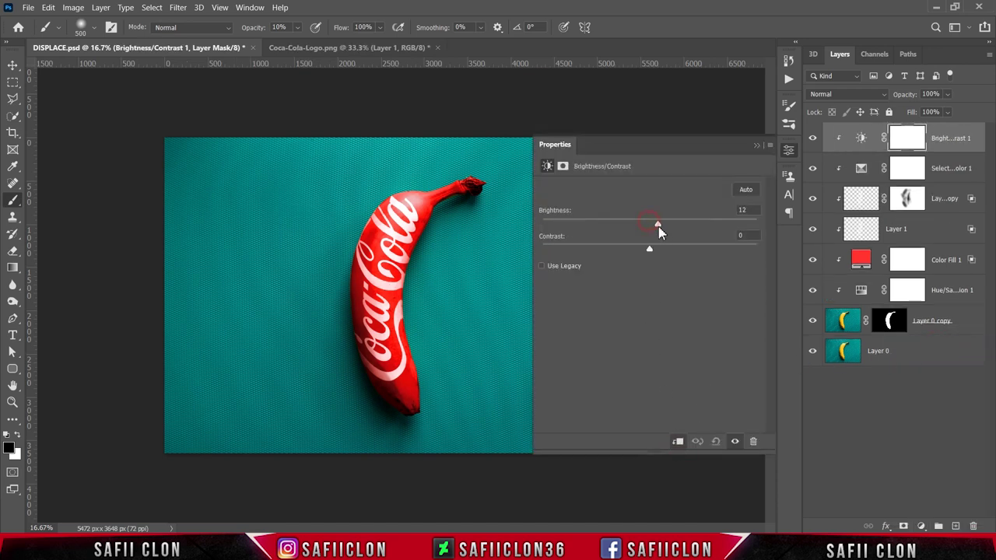
{"action": "left_click_drag", "start_coordinate": [658, 226], "coordinate": [691, 233]}
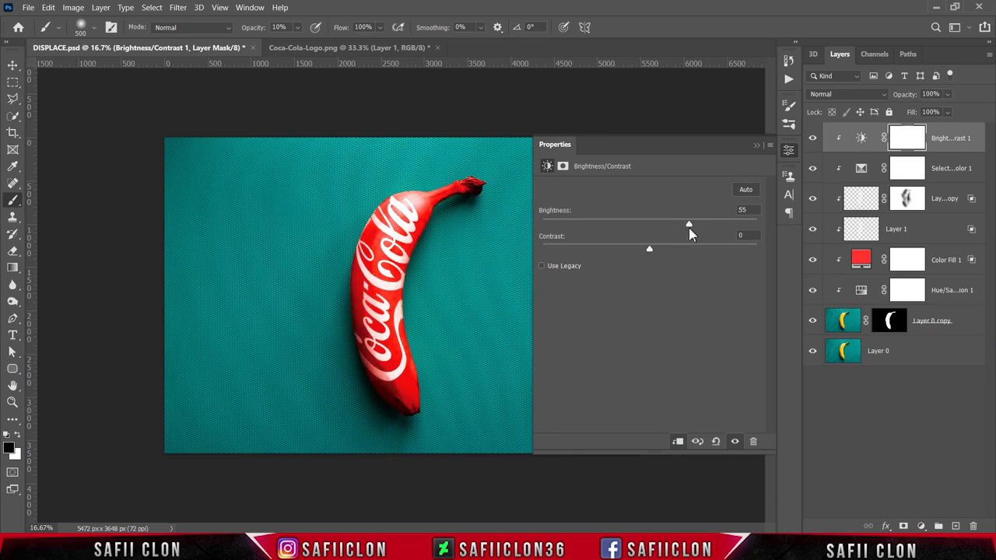
{"action": "left_click_drag", "start_coordinate": [649, 248], "coordinate": [631, 247]}
{"action": "left_click", "coordinate": [756, 145]}
{"action": "left_click", "coordinate": [811, 139]}
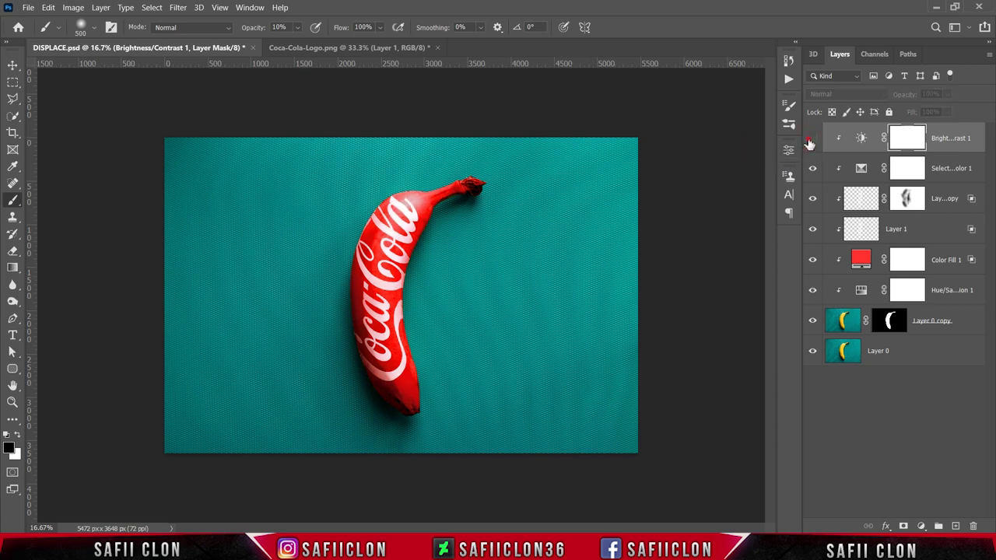
{"action": "left_click", "coordinate": [811, 139]}
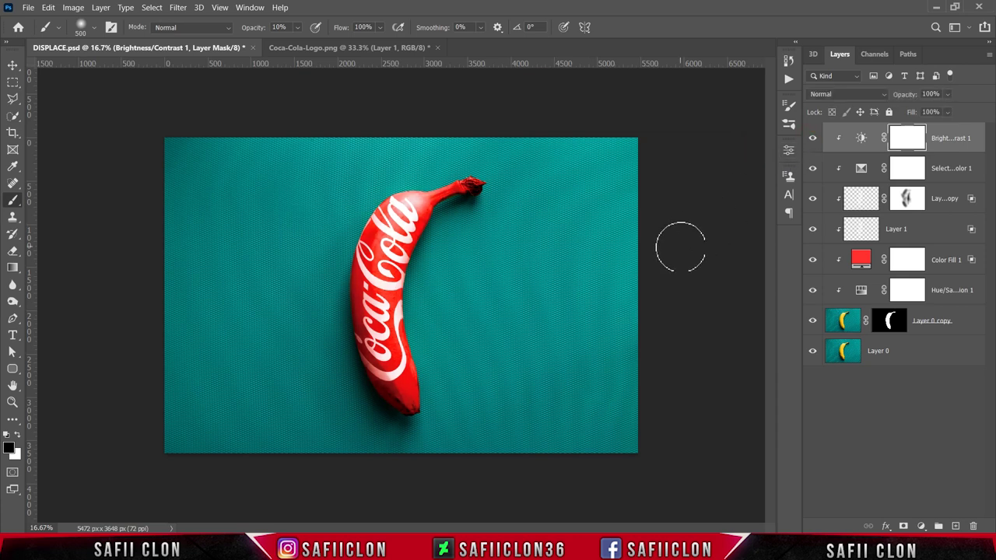
Step: Add a new Layer 2, fill it with Black via Edit > Fill, and clip it to the banana
{"action": "key", "text": "x"}
{"action": "left_click", "coordinate": [955, 526]}
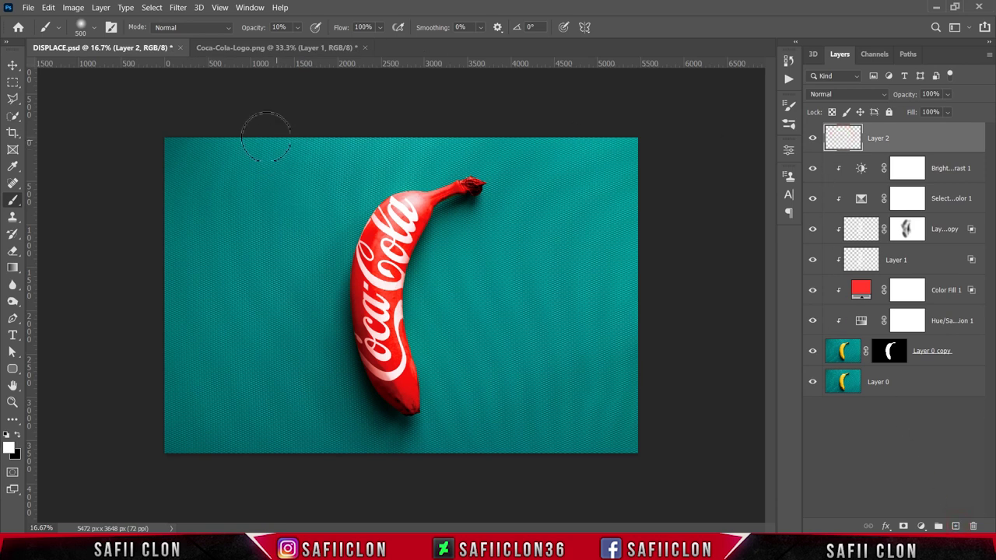
{"action": "left_click", "coordinate": [49, 8]}
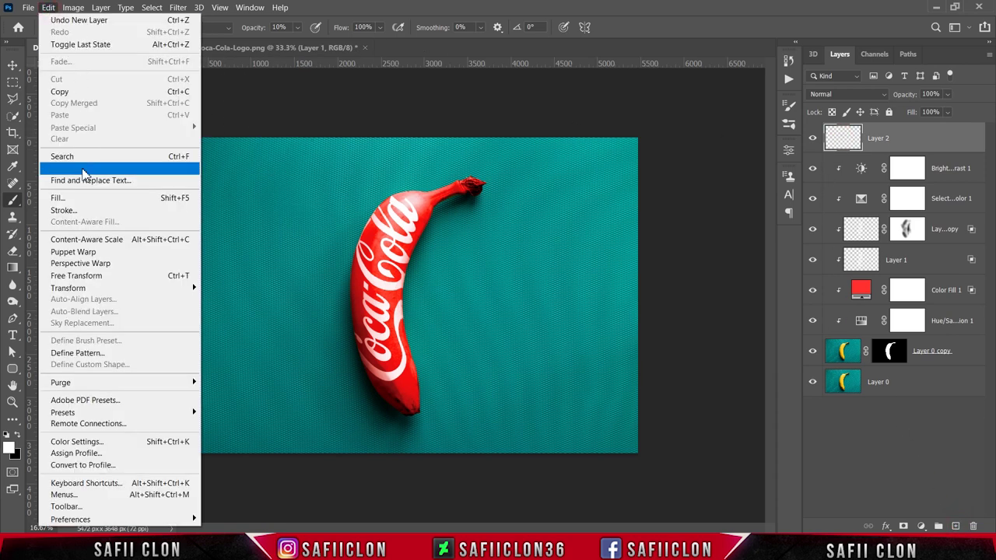
{"action": "left_click", "coordinate": [87, 199]}
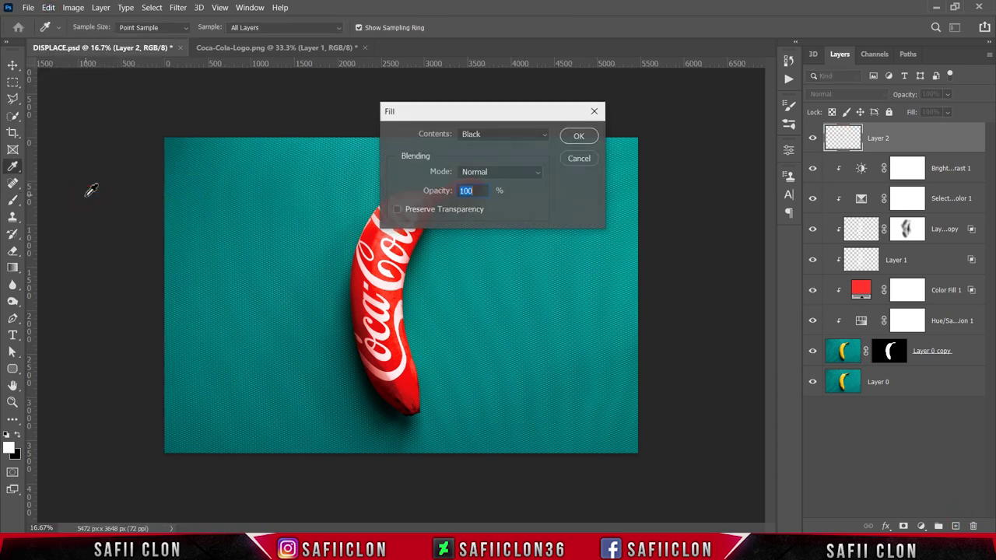
{"action": "left_click", "coordinate": [488, 134]}
{"action": "left_click", "coordinate": [498, 234]}
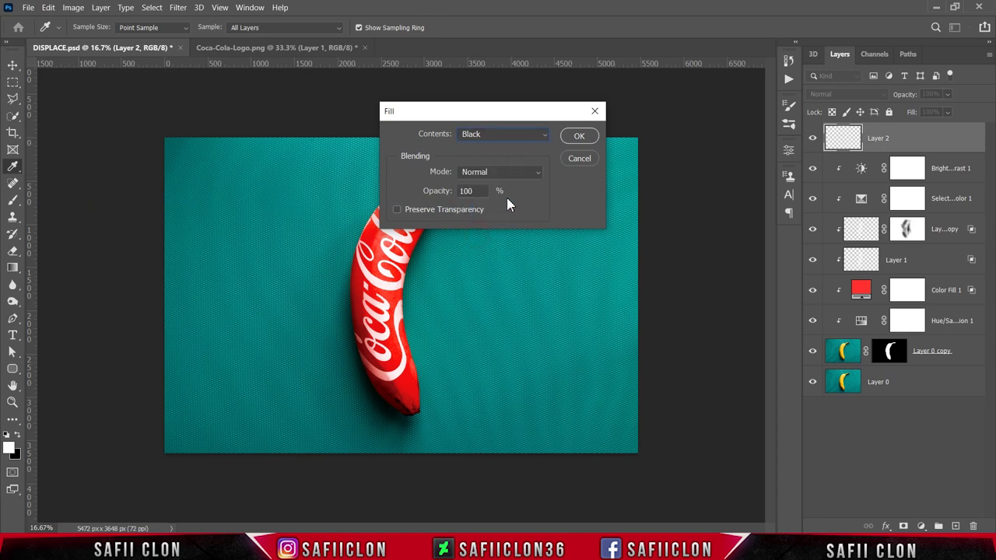
{"action": "left_click", "coordinate": [575, 137]}
{"action": "key", "text": "b"}
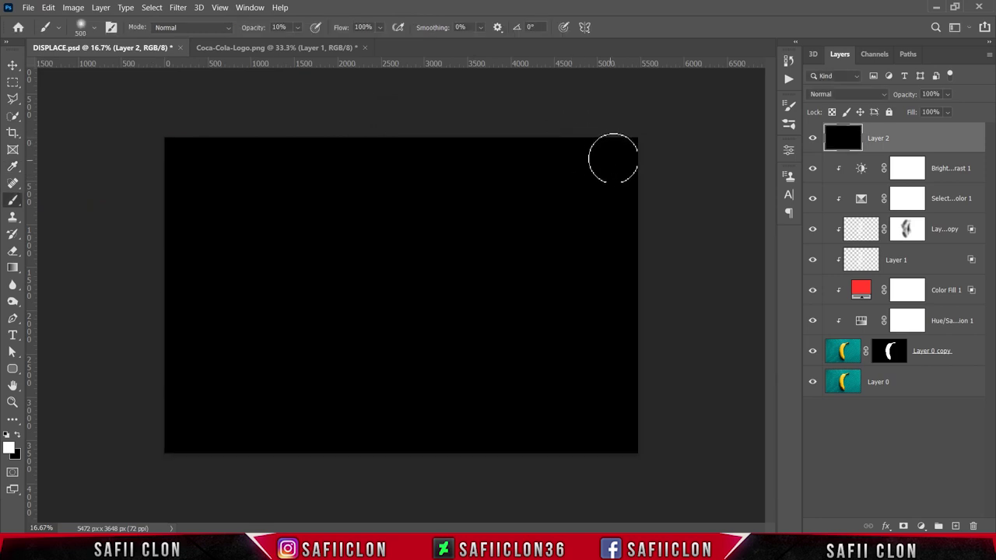
{"action": "right_click", "coordinate": [909, 134]}
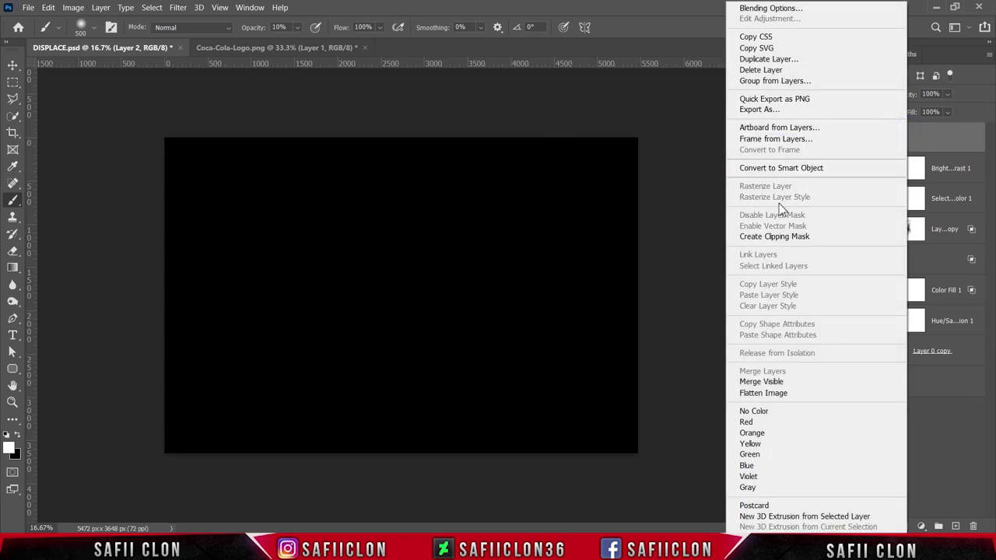
{"action": "left_click", "coordinate": [770, 237]}
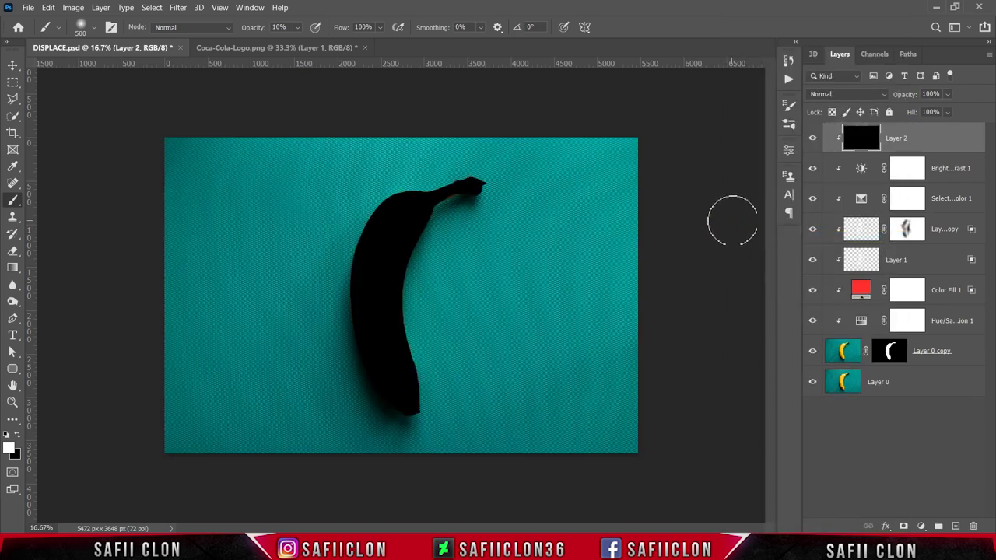
Step: Preview about 128% monochromatic Gaussian noise on Layer 2 in the Add Noise filter
{"action": "left_click", "coordinate": [178, 8]}
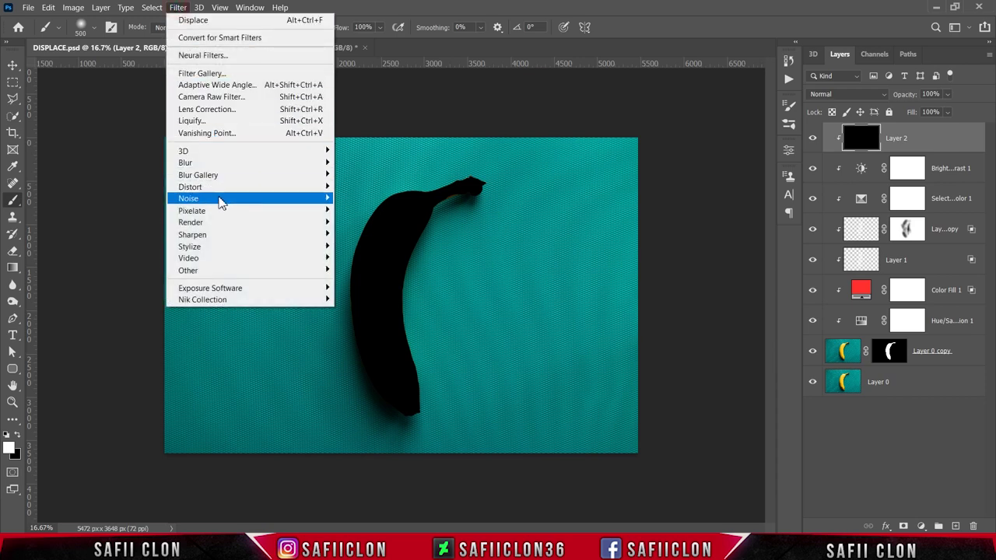
{"action": "mouse_move", "coordinate": [188, 198]}
{"action": "left_click", "coordinate": [362, 194]}
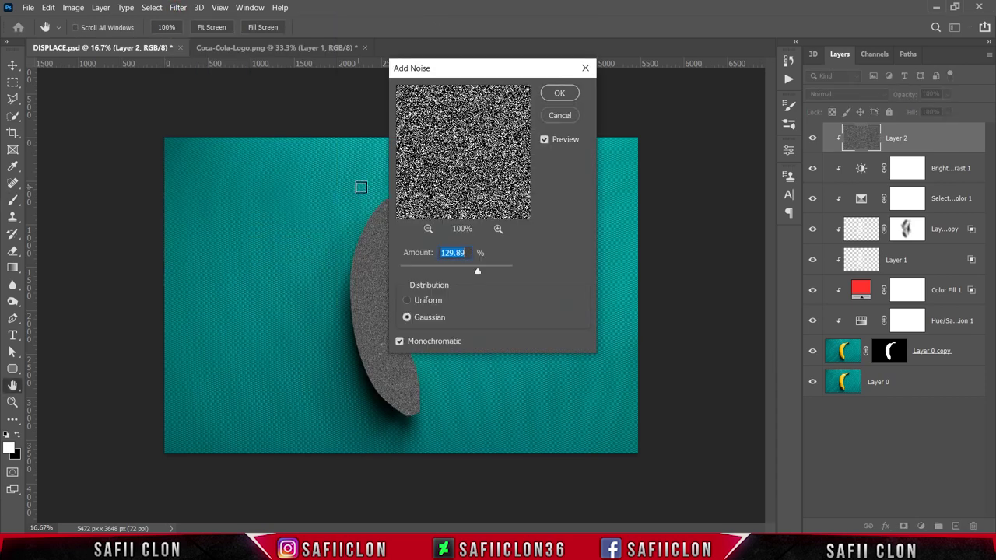
{"action": "left_click_drag", "start_coordinate": [471, 69], "coordinate": [596, 114]}
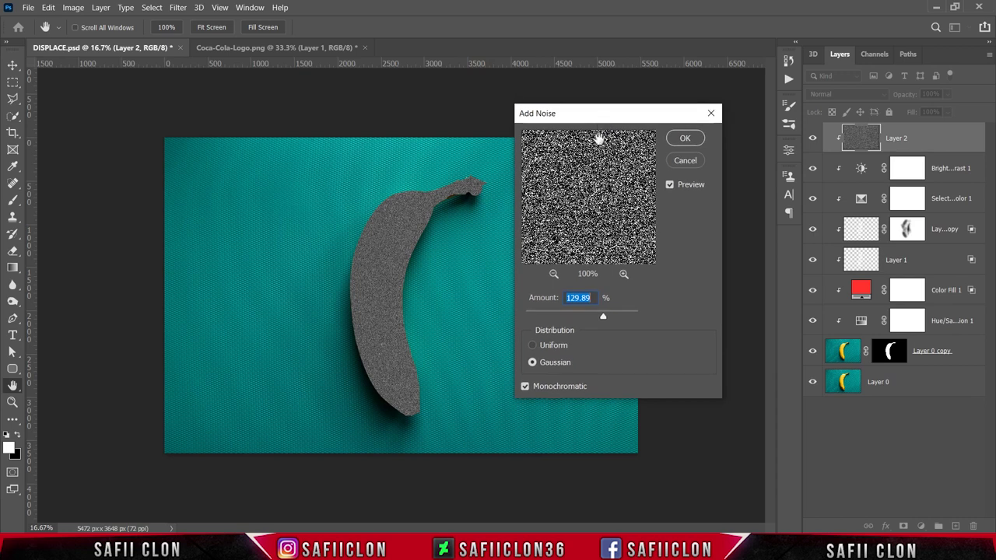
{"action": "left_click_drag", "start_coordinate": [600, 318], "coordinate": [602, 317]}
{"action": "left_click", "coordinate": [561, 364]}
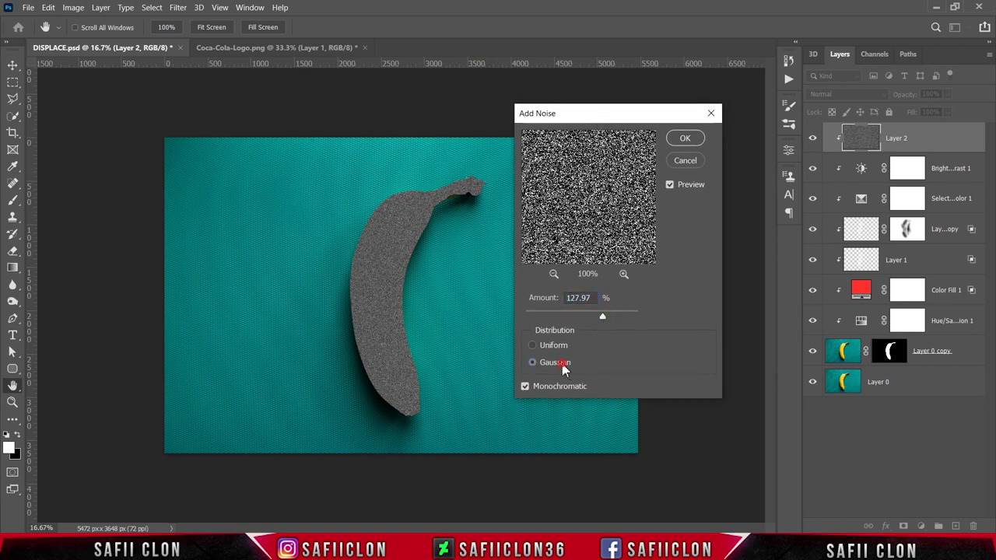
Step: Apply Add Noise to Layer 2, blend it as Soft Light, and compare the grain close up
{"action": "left_click", "coordinate": [684, 138]}
{"action": "key", "text": "b"}
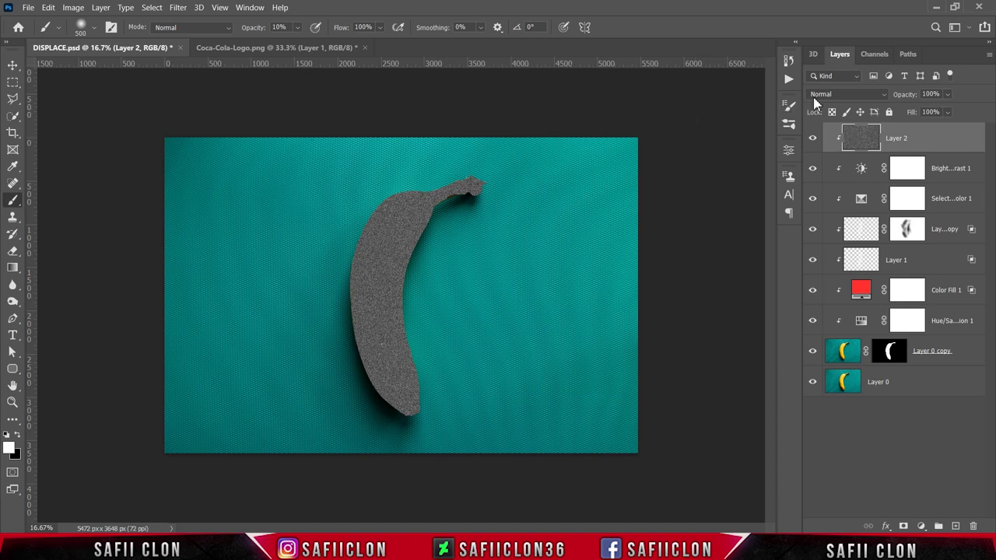
{"action": "left_click", "coordinate": [825, 94]}
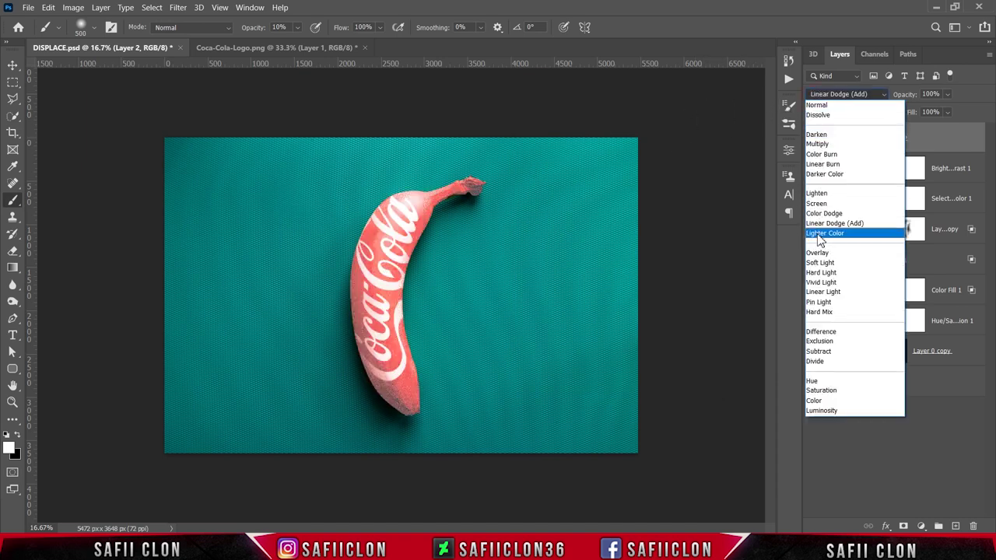
{"action": "left_click", "coordinate": [826, 265]}
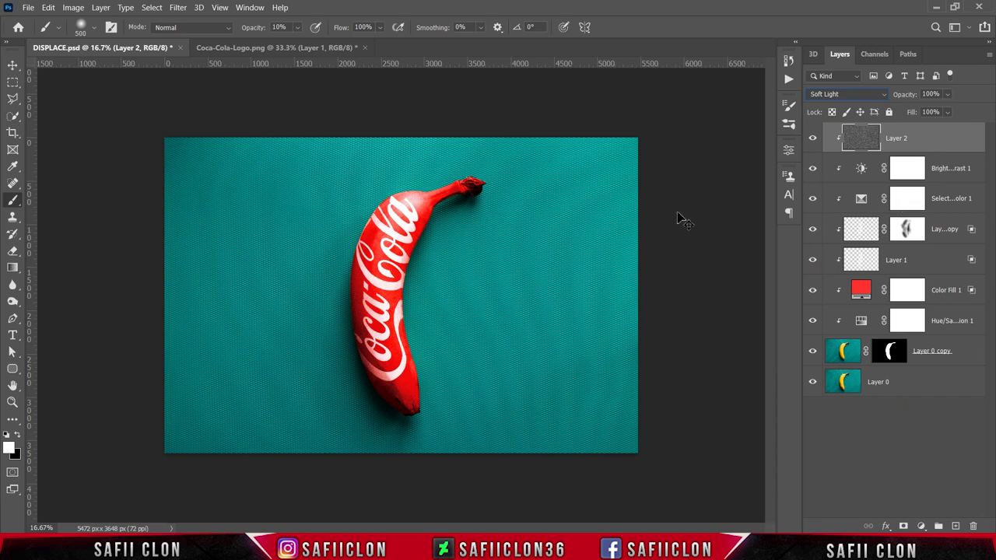
{"action": "key", "text": "ctrl+plus"}
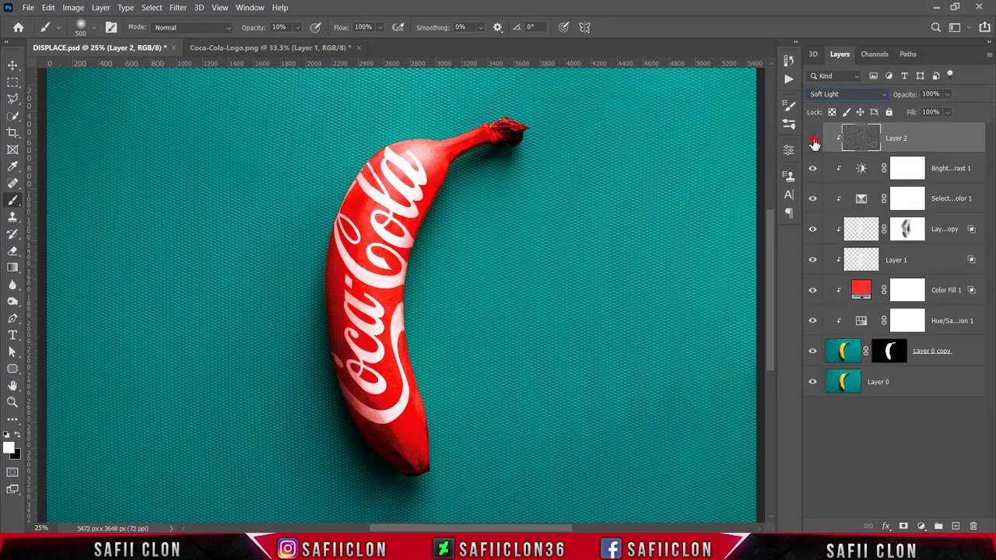
{"action": "left_click", "coordinate": [813, 139]}
{"action": "left_click", "coordinate": [812, 138]}
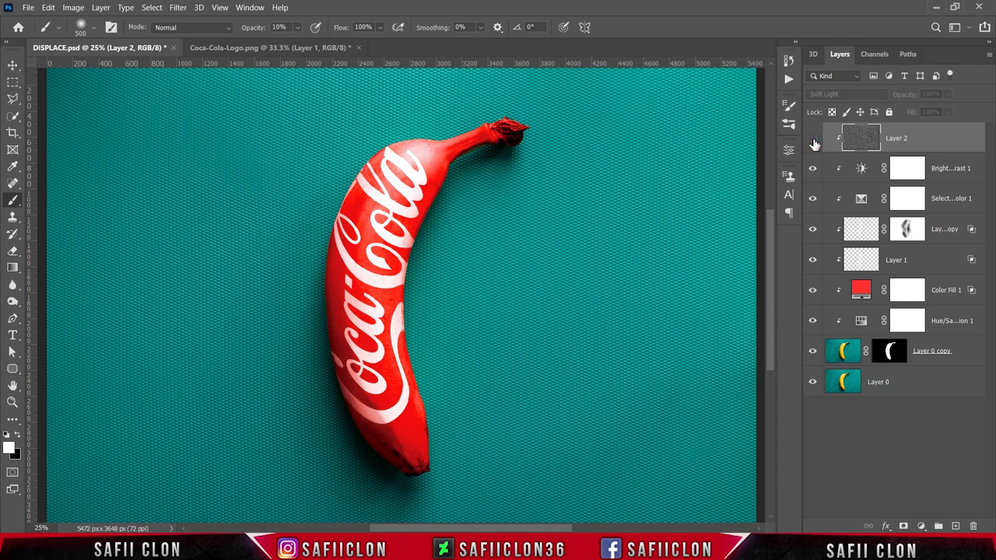
{"action": "left_click", "coordinate": [812, 139]}
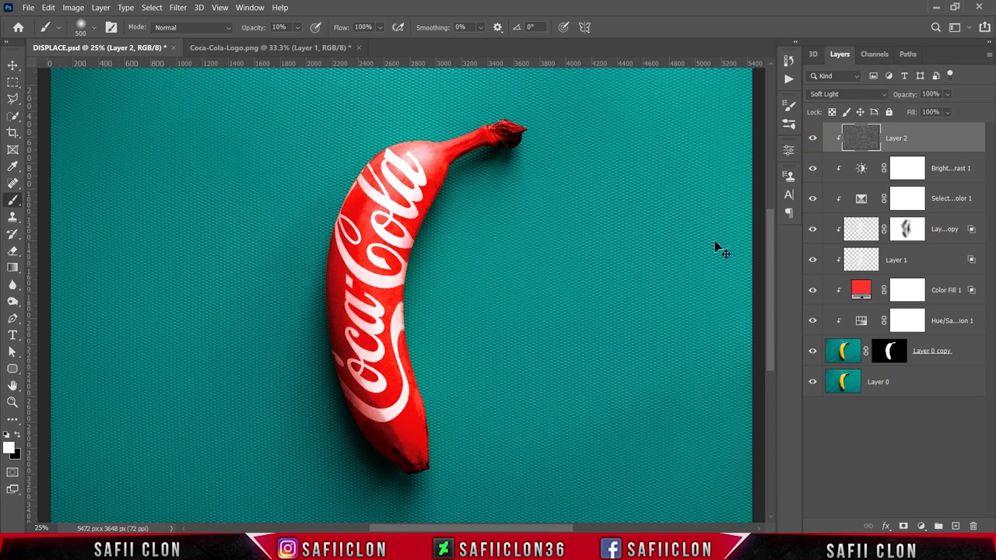
{"action": "key", "text": "ctrl+minus"}
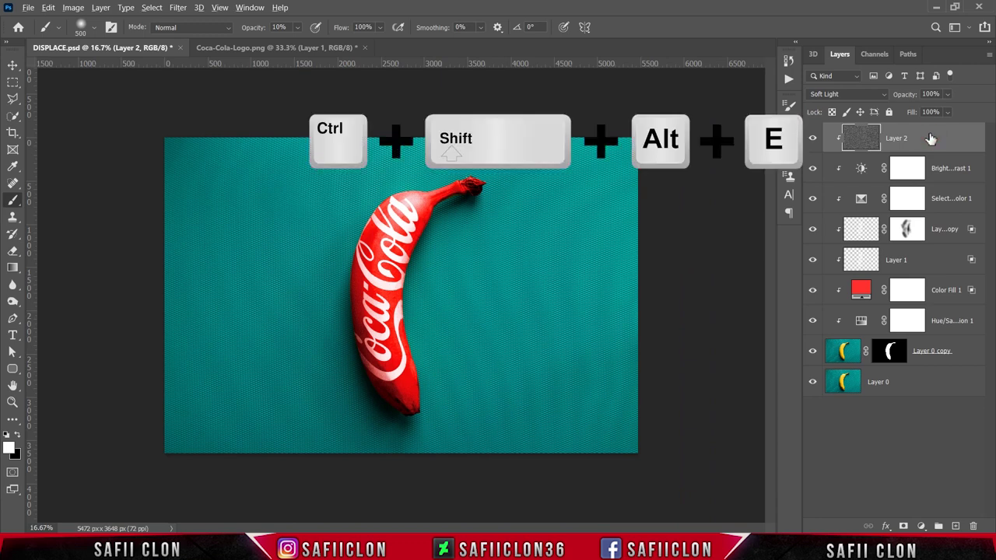
Step: Stamp all visible layers into a new Layer 3 and convert it to a Smart Object
{"action": "key", "text": "ctrl+shift+alt+e"}
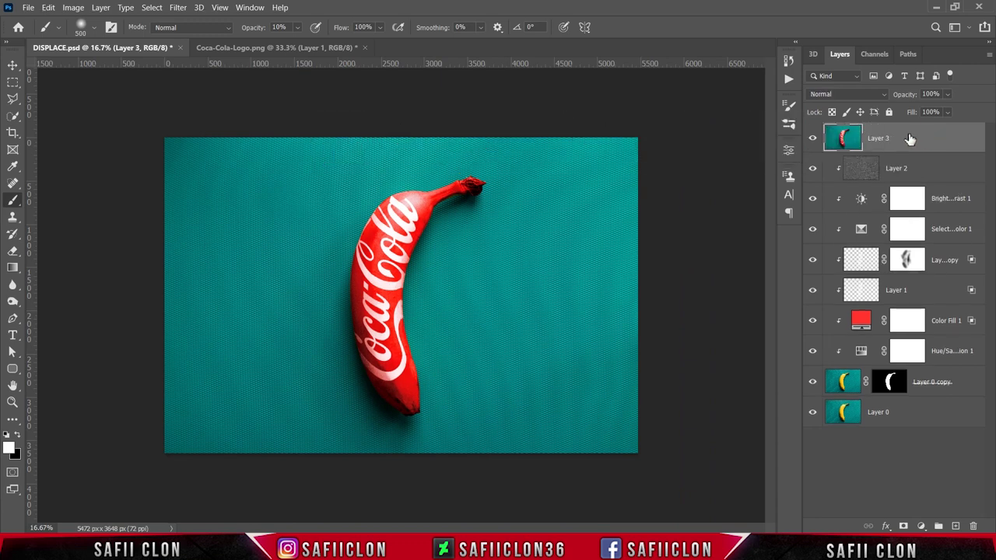
{"action": "right_click", "coordinate": [909, 138]}
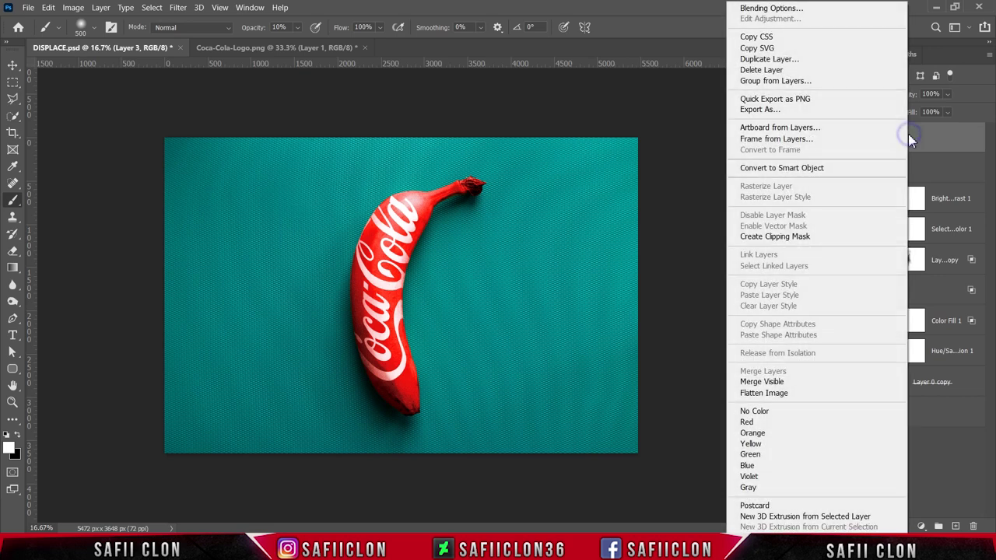
{"action": "left_click", "coordinate": [767, 168]}
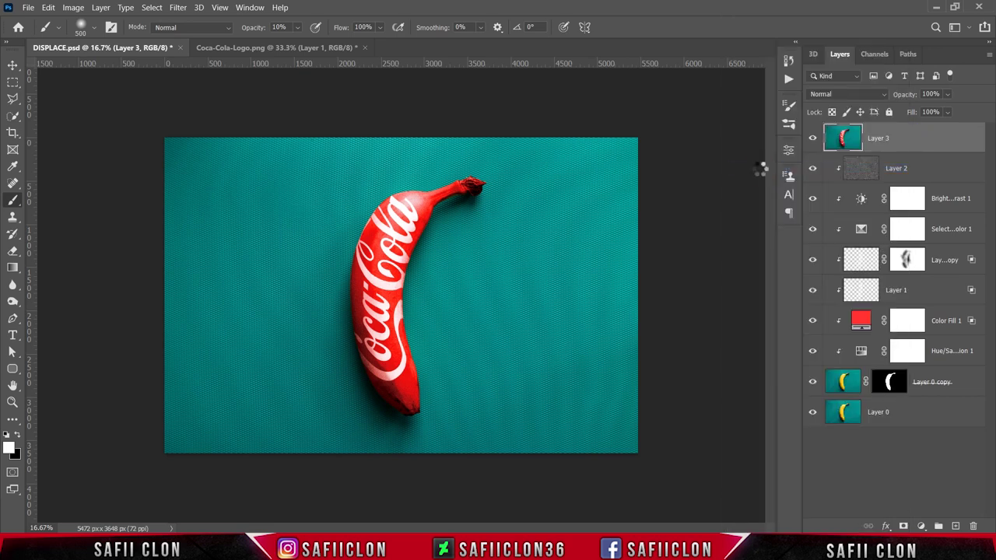
{"action": "left_click", "coordinate": [178, 8]}
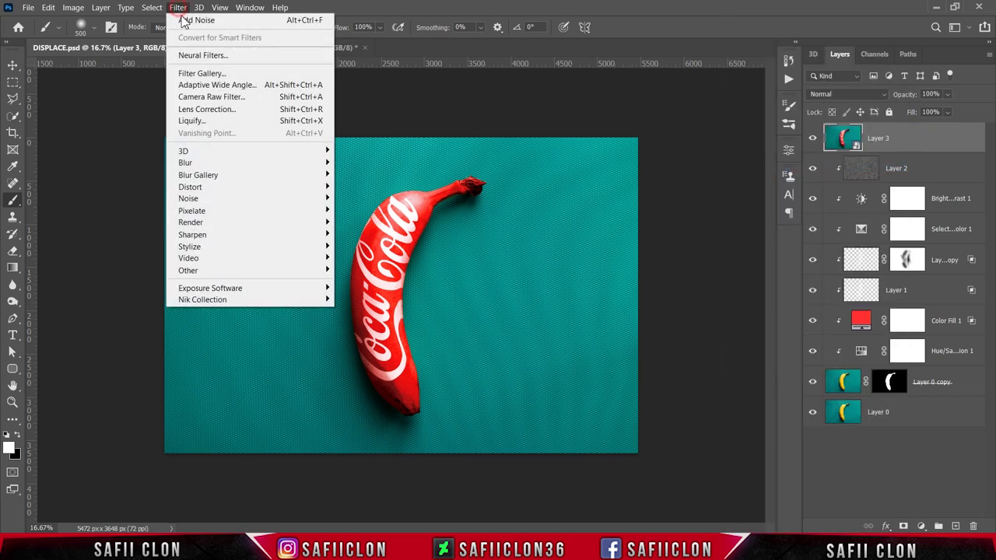
Step: In Camera Raw, set Basic Contrast +39, Highlights +15, Texture +24 and Clarity -10
{"action": "left_click", "coordinate": [235, 101]}
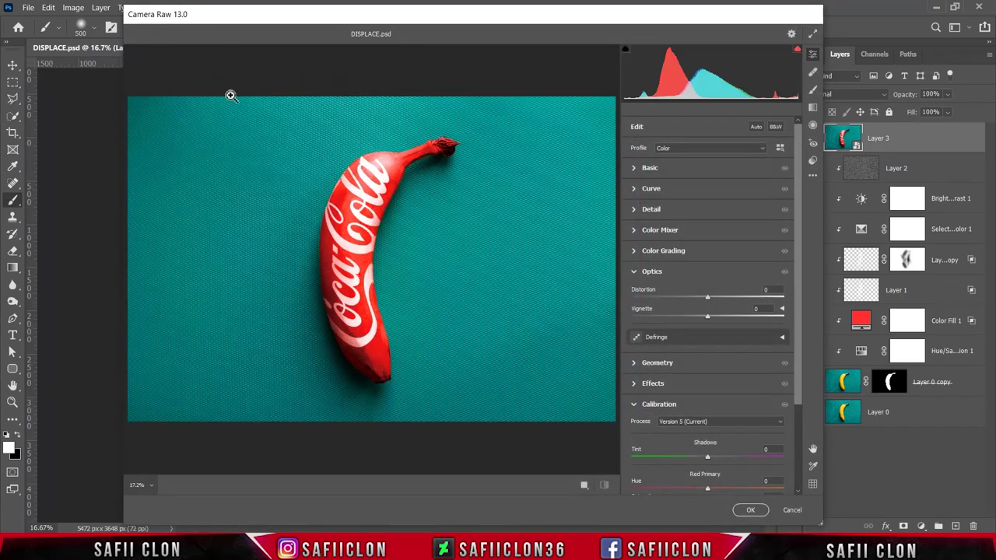
{"action": "left_click", "coordinate": [634, 169]}
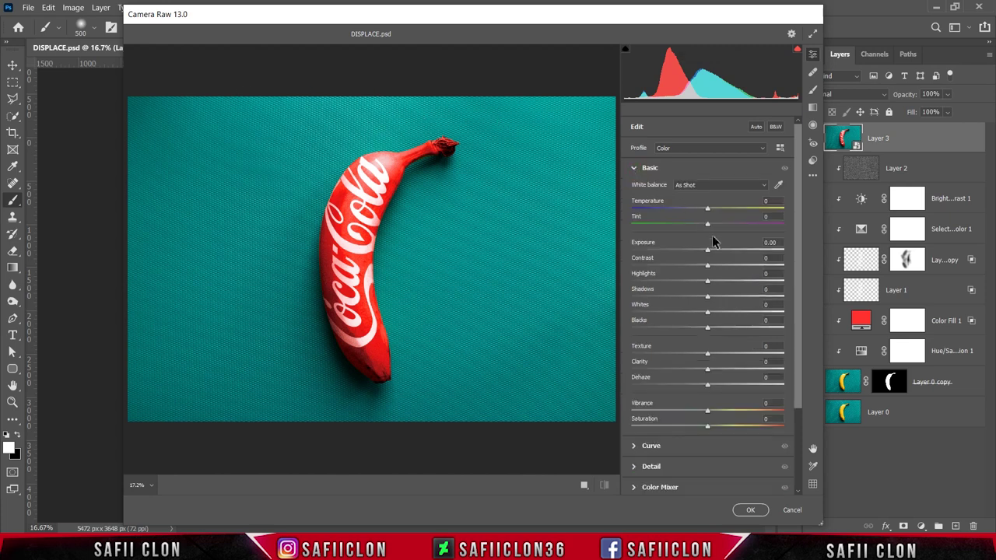
{"action": "left_click_drag", "start_coordinate": [708, 266], "coordinate": [738, 265]}
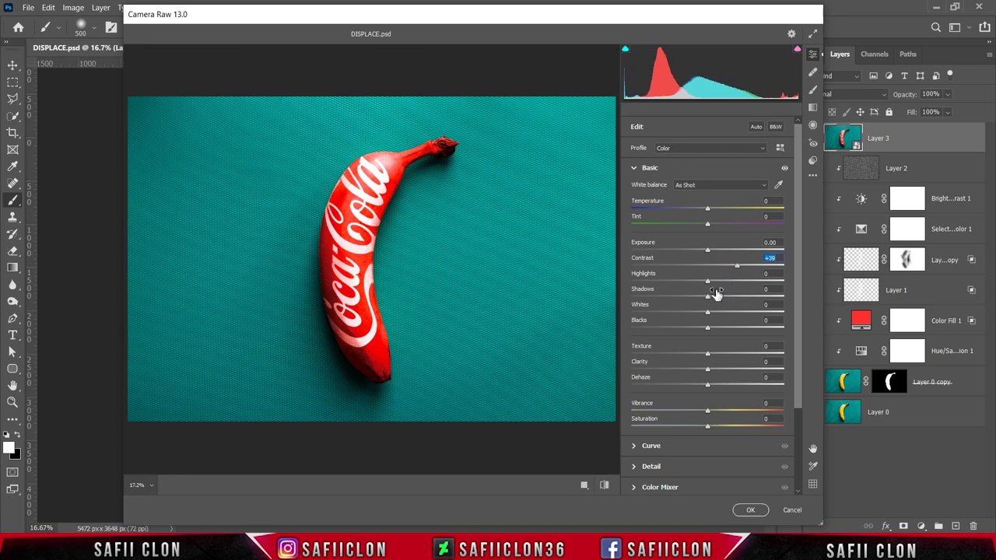
{"action": "mouse_move", "coordinate": [707, 282]}
{"action": "left_mouse_down"}
{"action": "mouse_move", "coordinate": [718, 284]}
{"action": "mouse_move", "coordinate": [699, 313]}
{"action": "mouse_move", "coordinate": [704, 333]}
{"action": "left_mouse_up"}
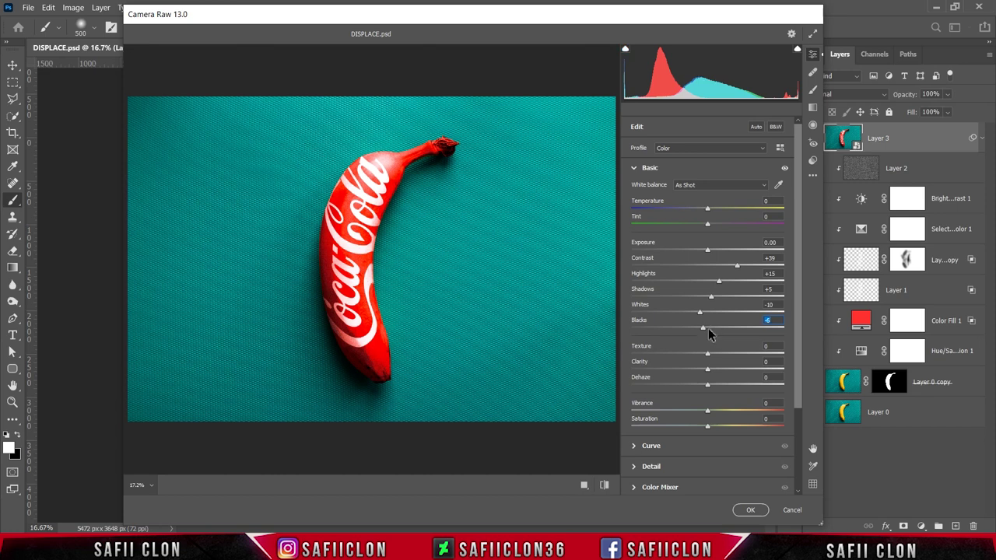
{"action": "mouse_move", "coordinate": [708, 353]}
{"action": "left_mouse_down"}
{"action": "mouse_move", "coordinate": [722, 353]}
{"action": "mouse_move", "coordinate": [702, 372]}
{"action": "left_mouse_up"}
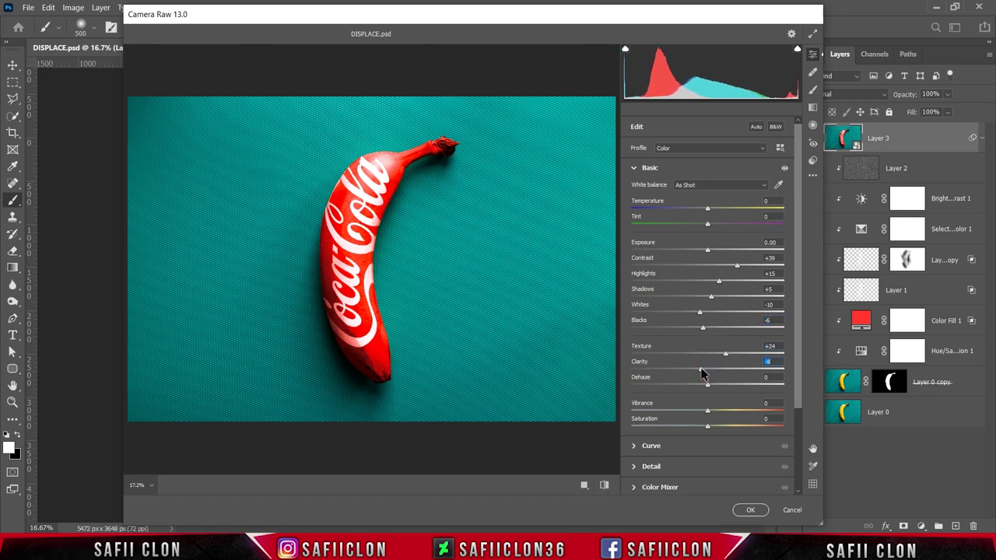
{"action": "mouse_move", "coordinate": [797, 364]}
{"action": "left_mouse_down"}
{"action": "mouse_move", "coordinate": [796, 378]}
{"action": "mouse_move", "coordinate": [729, 418]}
{"action": "left_mouse_up"}
{"action": "left_click", "coordinate": [651, 360]}
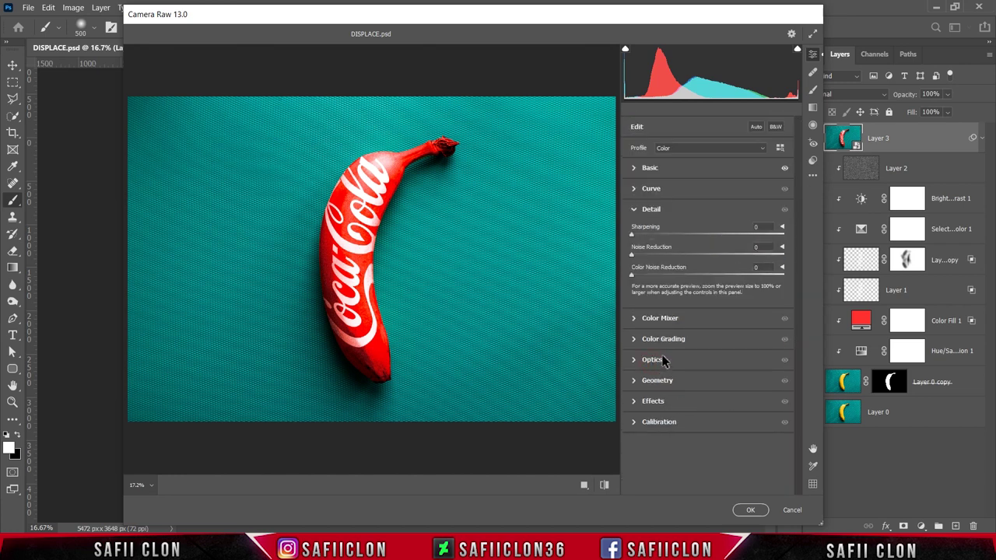
Step: Set Sharpening 70 and Noise Reduction 7, and boost red saturation and red/orange luminance
{"action": "left_click_drag", "start_coordinate": [631, 235], "coordinate": [681, 235]}
{"action": "left_click", "coordinate": [632, 255]}
{"action": "left_click", "coordinate": [655, 320]}
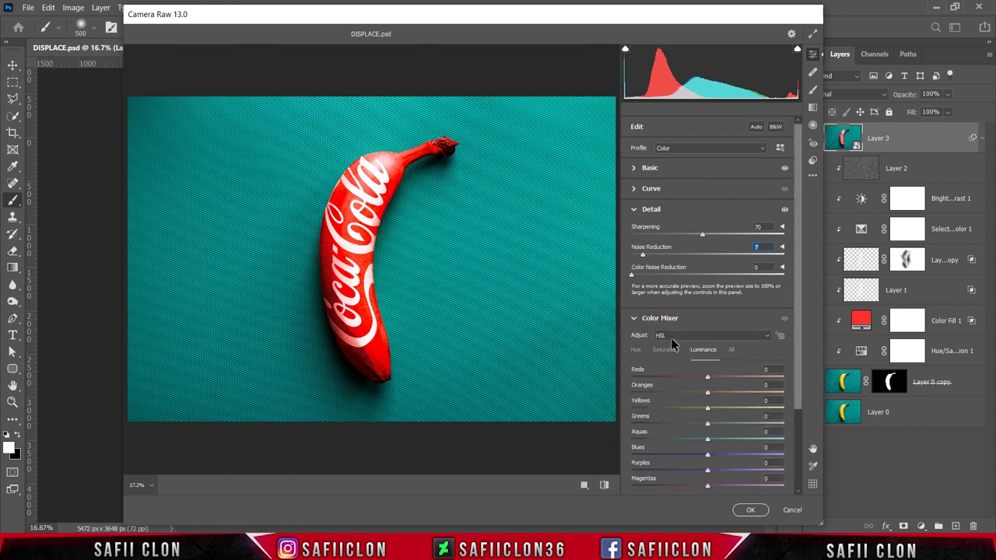
{"action": "left_click", "coordinate": [668, 350]}
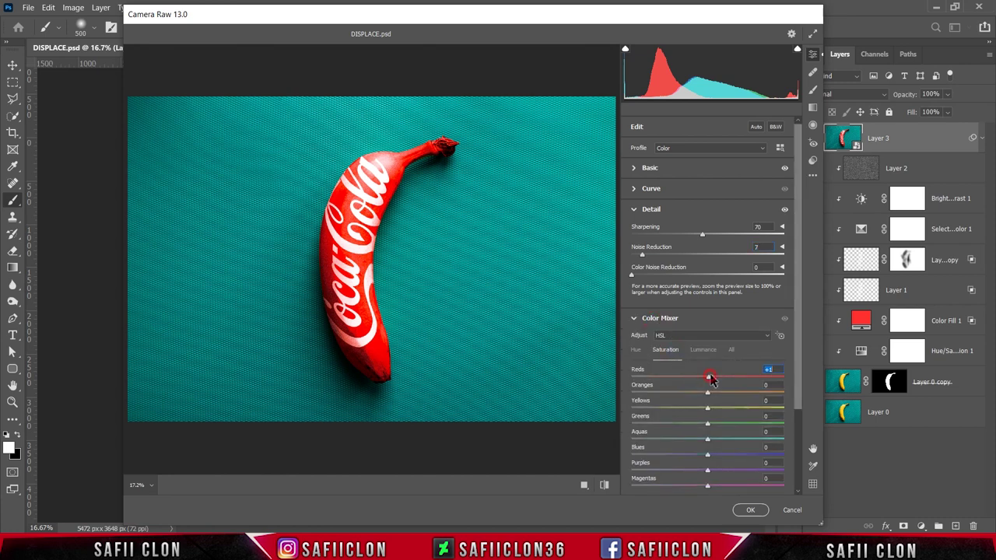
{"action": "left_click_drag", "start_coordinate": [719, 378], "coordinate": [708, 394]}
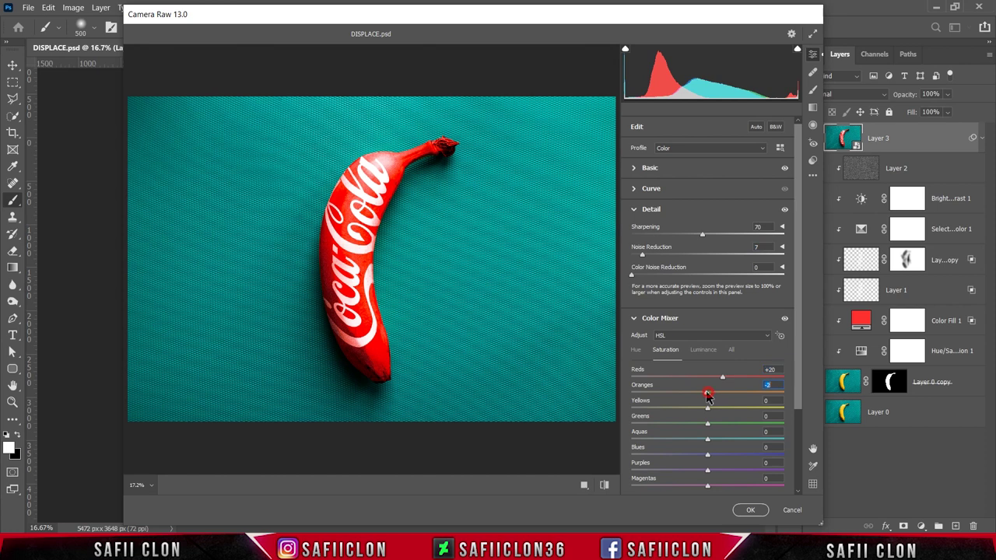
{"action": "left_click", "coordinate": [698, 350]}
{"action": "left_click_drag", "start_coordinate": [708, 376], "coordinate": [714, 379]}
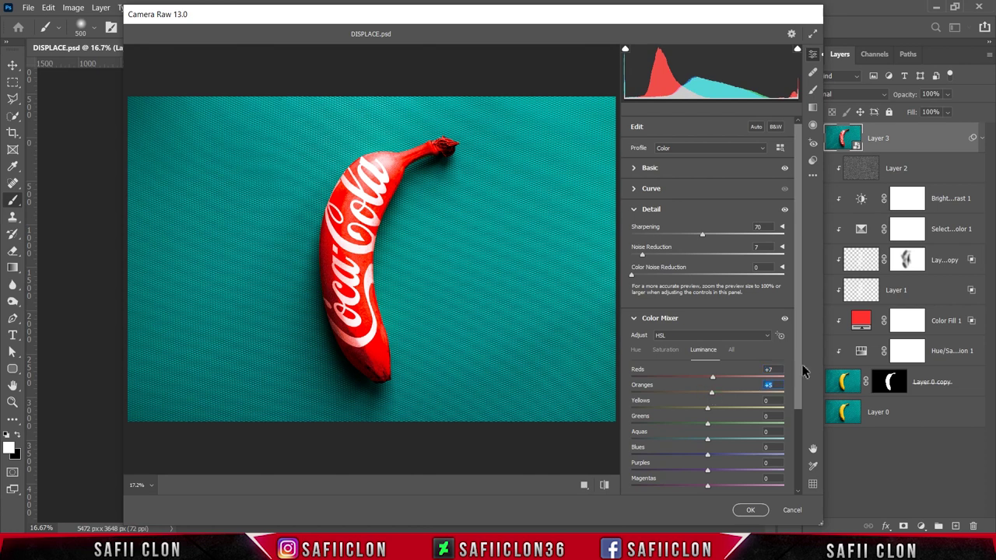
{"action": "left_click_drag", "start_coordinate": [806, 372], "coordinate": [798, 443]}
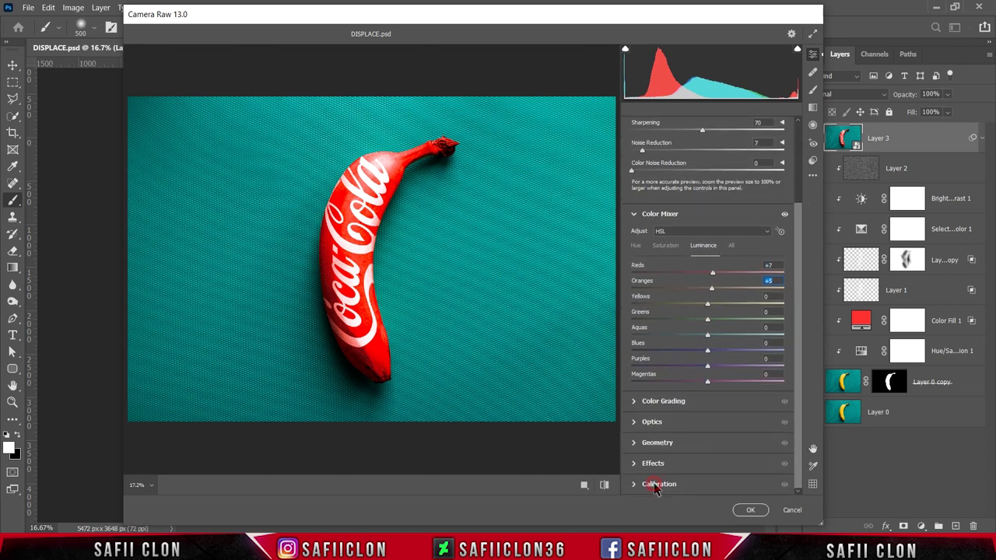
Step: Set Calibration Green Primary Hue +8, Saturation -12 and Blue Primary Saturation -7
{"action": "left_click", "coordinate": [655, 486]}
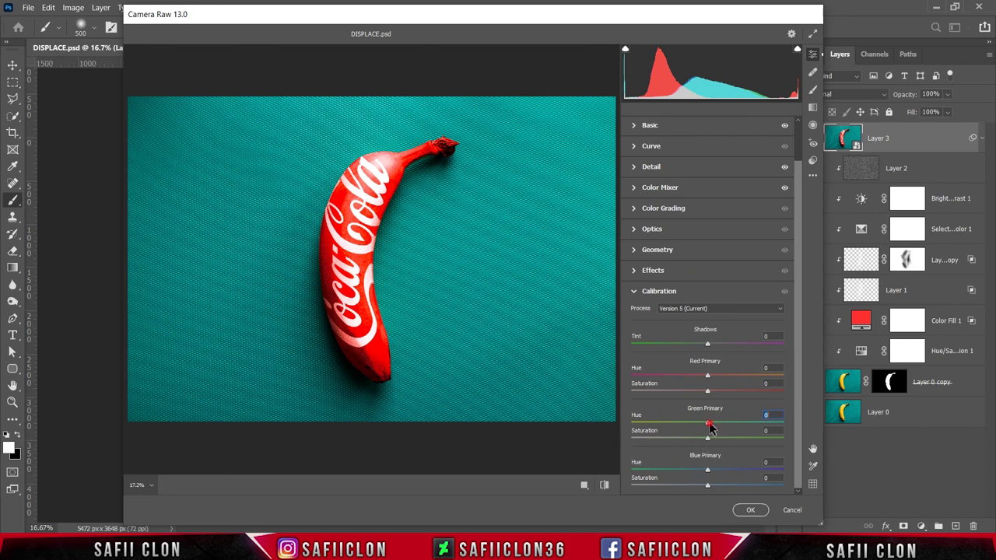
{"action": "left_click_drag", "start_coordinate": [708, 424], "coordinate": [698, 438]}
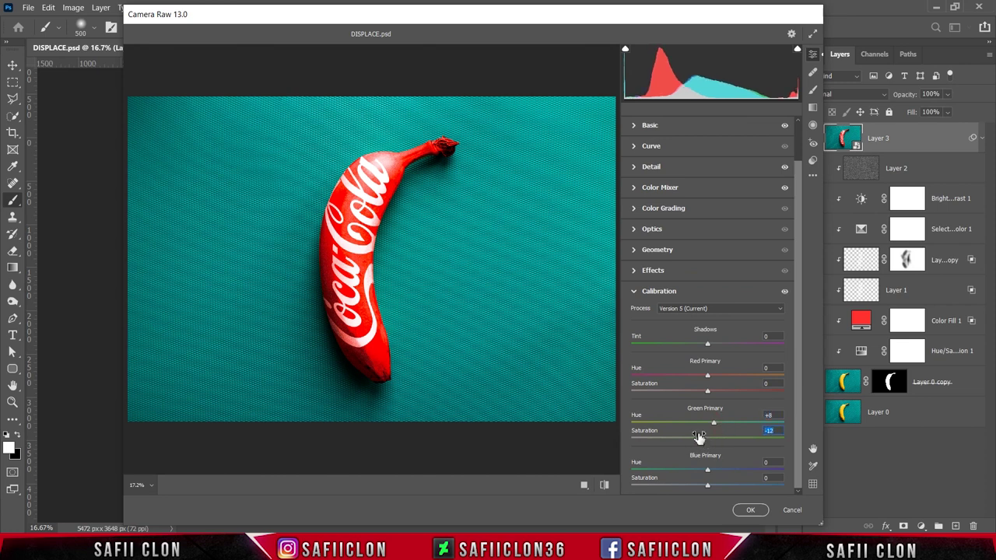
{"action": "left_click_drag", "start_coordinate": [708, 488], "coordinate": [701, 489]}
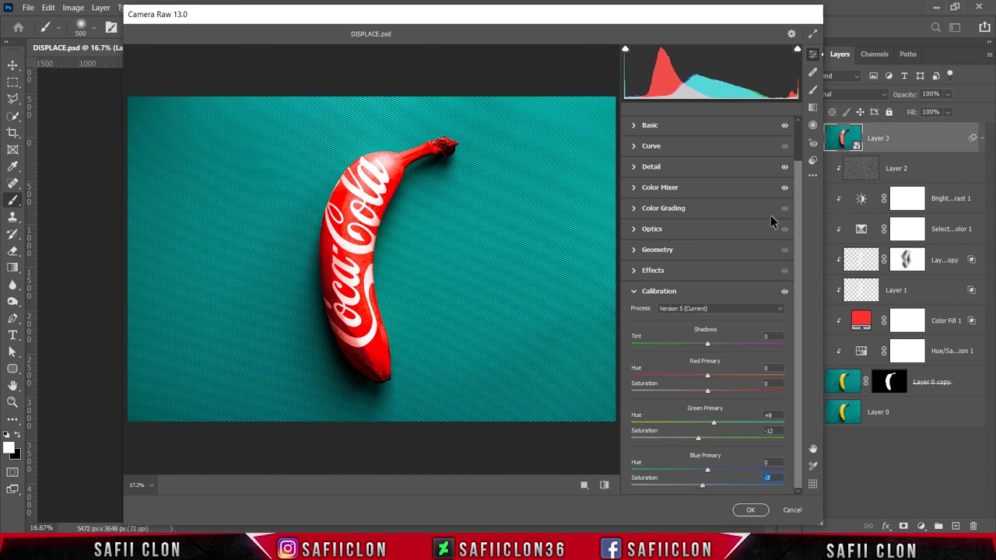
Step: Add a Radial Filter over the banana's top with lower contrast, raised whites and less texture
{"action": "left_click", "coordinate": [813, 124]}
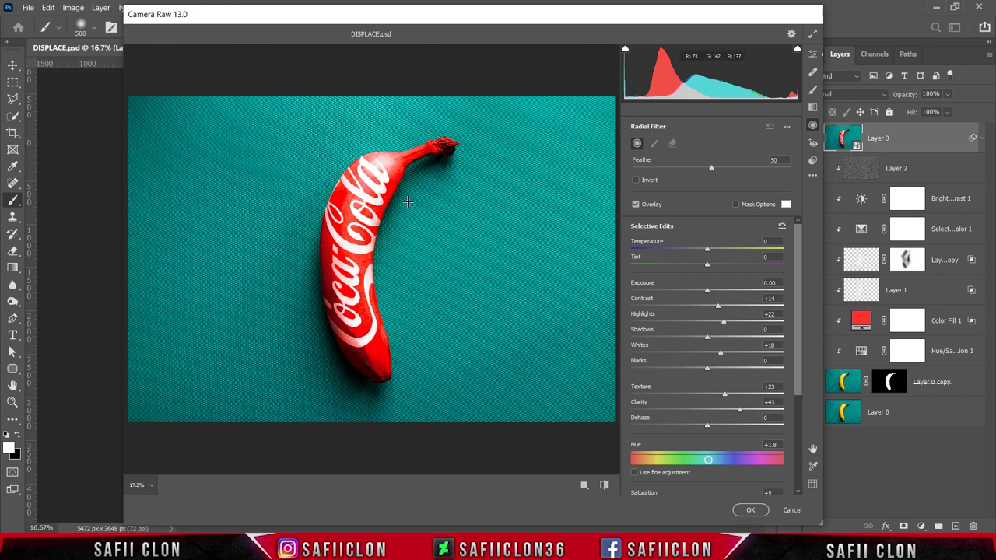
{"action": "mouse_move", "coordinate": [387, 155]}
{"action": "left_mouse_down"}
{"action": "mouse_move", "coordinate": [429, 175]}
{"action": "mouse_move", "coordinate": [398, 169]}
{"action": "mouse_move", "coordinate": [437, 154]}
{"action": "left_mouse_up"}
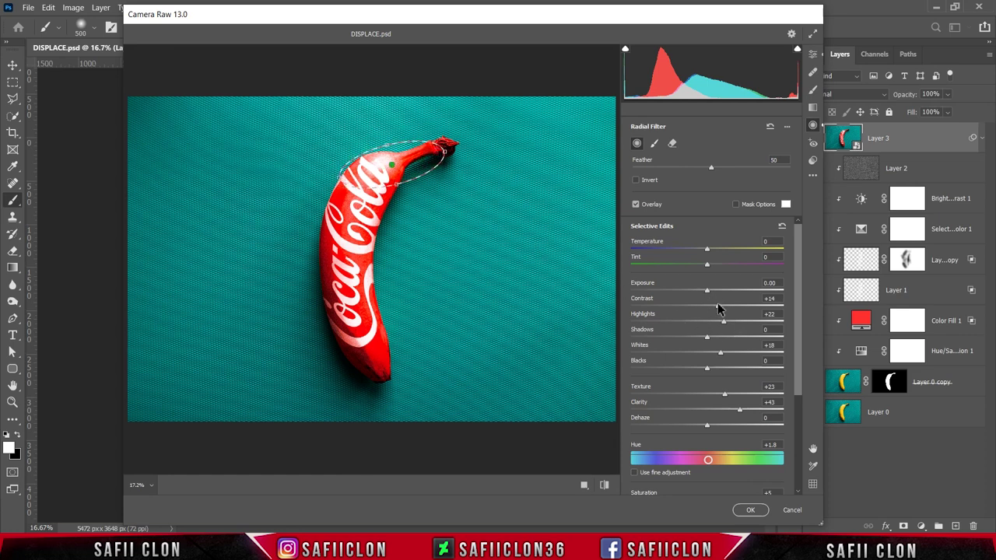
{"action": "left_click_drag", "start_coordinate": [719, 309], "coordinate": [718, 320]}
{"action": "left_click", "coordinate": [724, 326]}
{"action": "left_click_drag", "start_coordinate": [720, 351], "coordinate": [722, 355]}
{"action": "left_click", "coordinate": [708, 368]}
{"action": "left_click", "coordinate": [739, 412]}
{"action": "left_click_drag", "start_coordinate": [728, 398], "coordinate": [723, 395]}
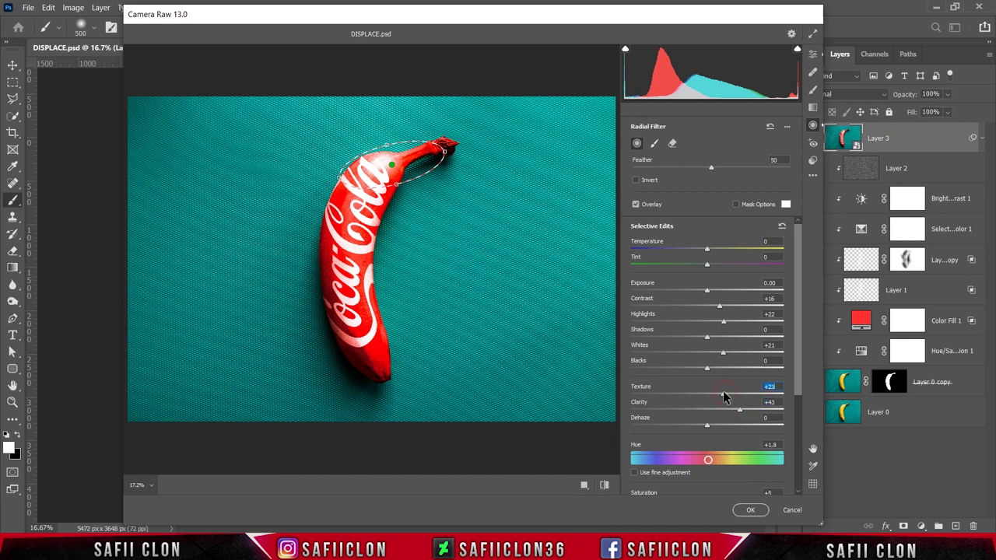
Step: Compare Before/After, then apply the Camera Raw grade to Layer 3 as a smart filter
{"action": "left_click", "coordinate": [812, 56]}
{"action": "left_click", "coordinate": [584, 485]}
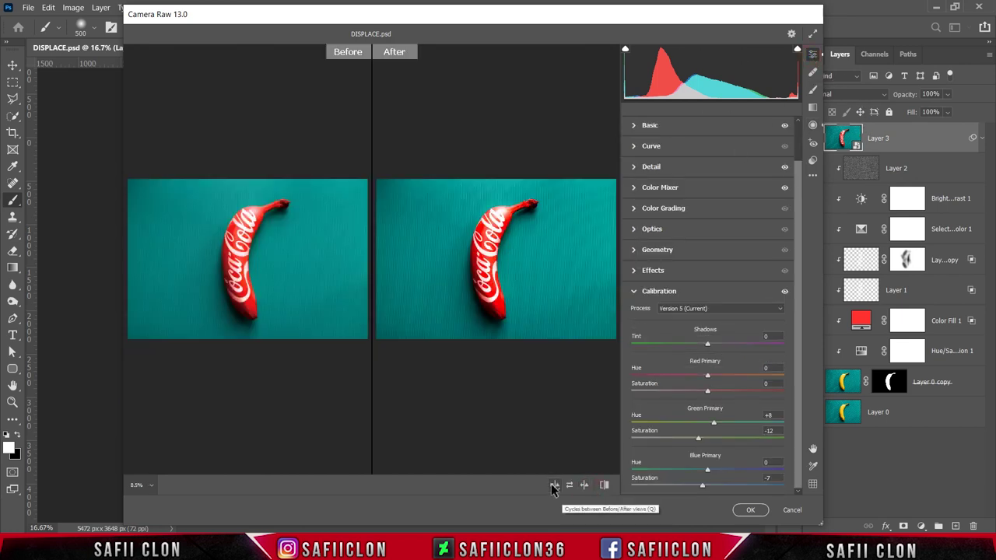
{"action": "left_click", "coordinate": [553, 488]}
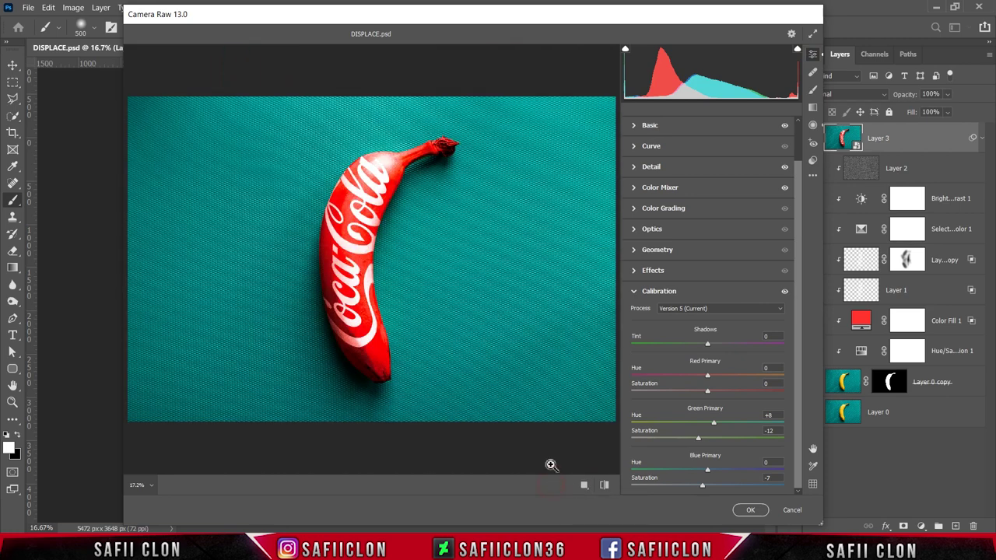
{"action": "left_click", "coordinate": [750, 510]}
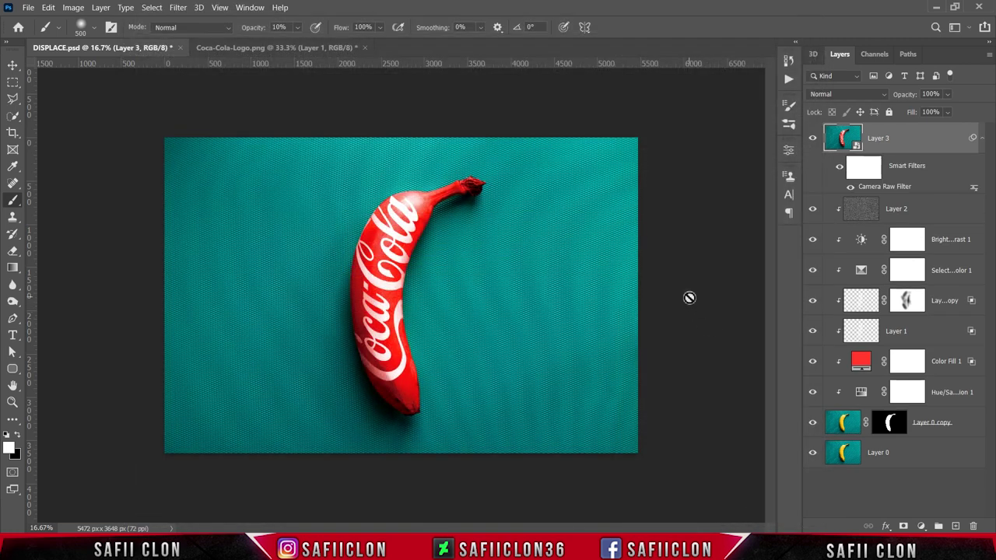
Step: Group Layer 3 through Layer 0 copy into a new group named EDIT
{"action": "key", "text": "ctrl+minus"}
{"action": "key", "text": "ctrl+minus"}
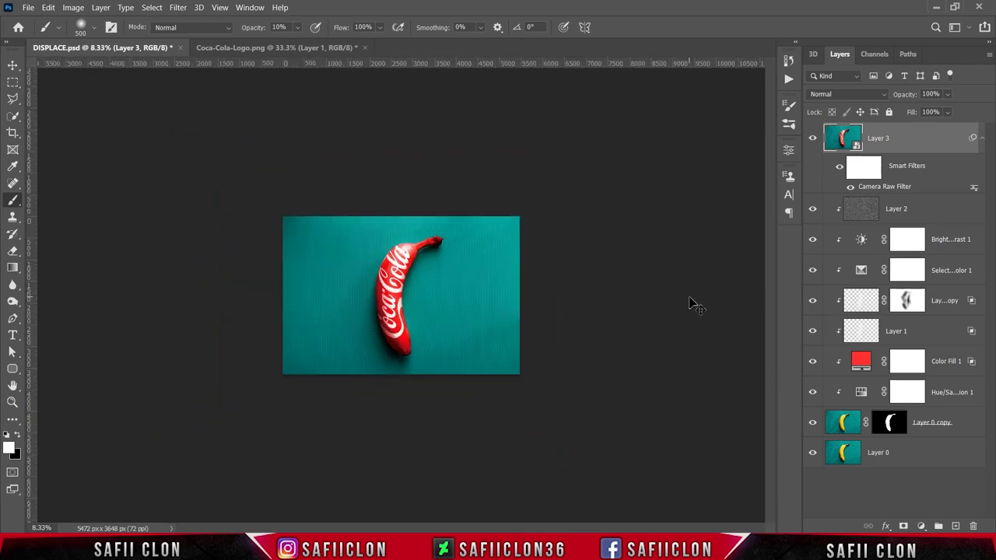
{"action": "key", "text": "ctrl+plus"}
{"action": "key", "text": "ctrl+plus"}
{"action": "key", "text": "ctrl+plus"}
{"action": "key", "text": "ctrl+minus"}
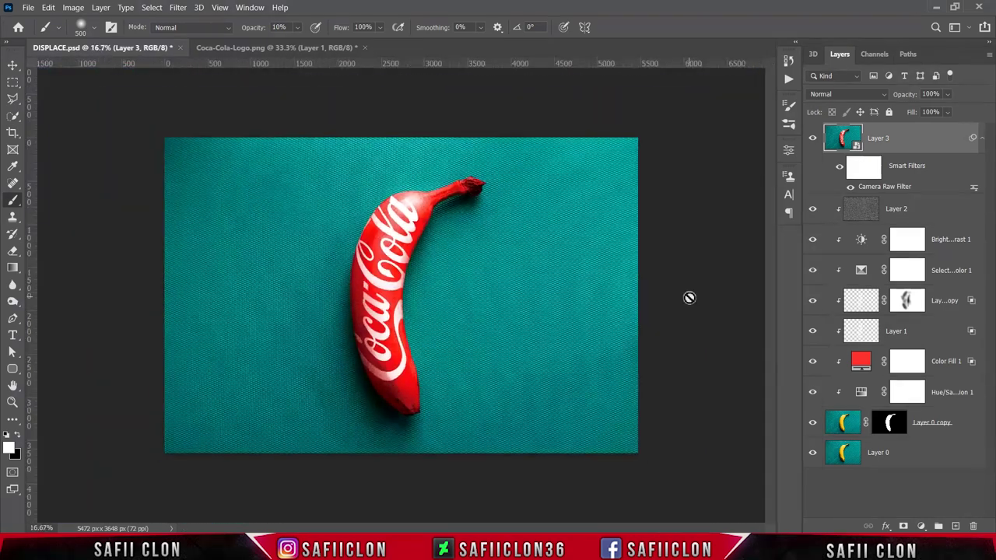
{"action": "left_click", "coordinate": [967, 425], "text": "shift"}
{"action": "right_click", "coordinate": [961, 421]}
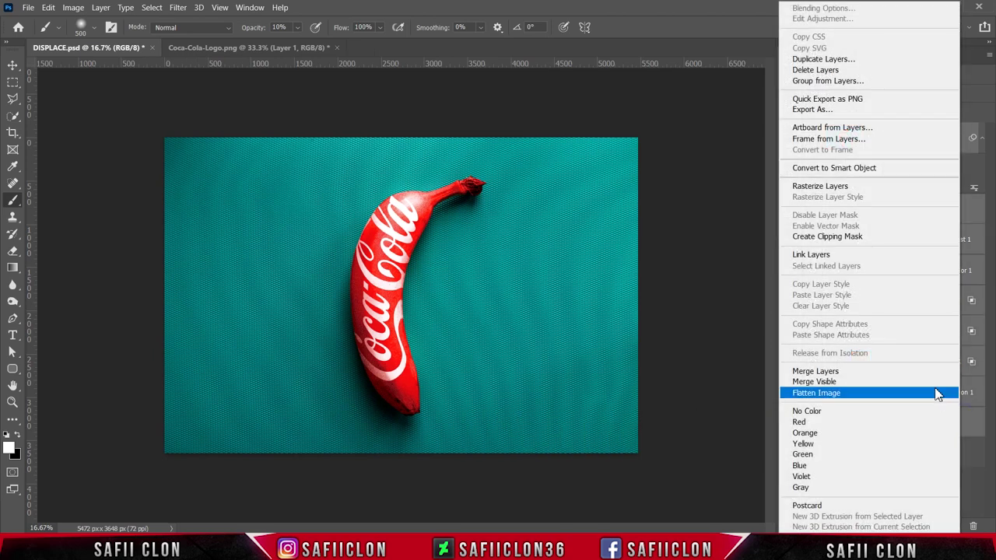
{"action": "left_click", "coordinate": [837, 88]}
{"action": "type", "text": "EDIT"}
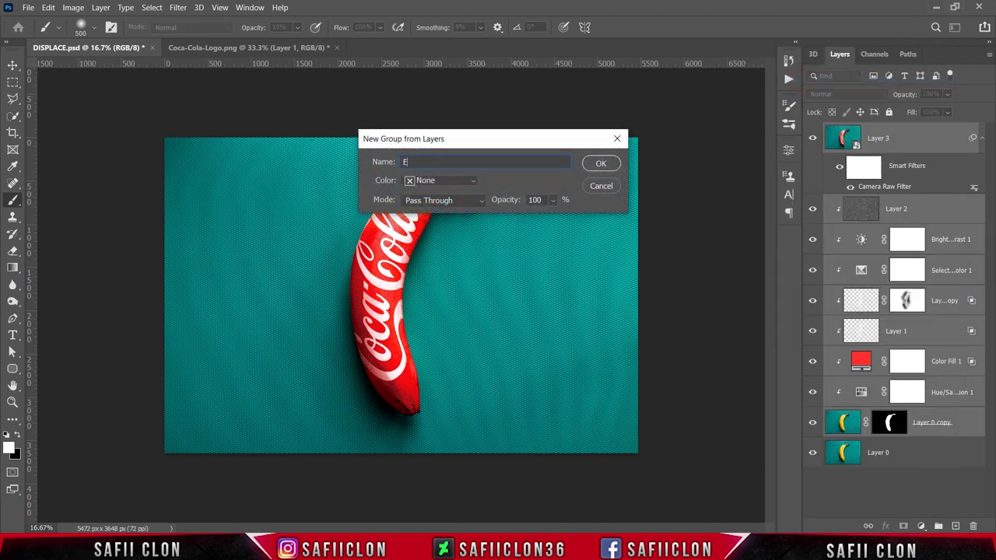
{"action": "left_click", "coordinate": [601, 163]}
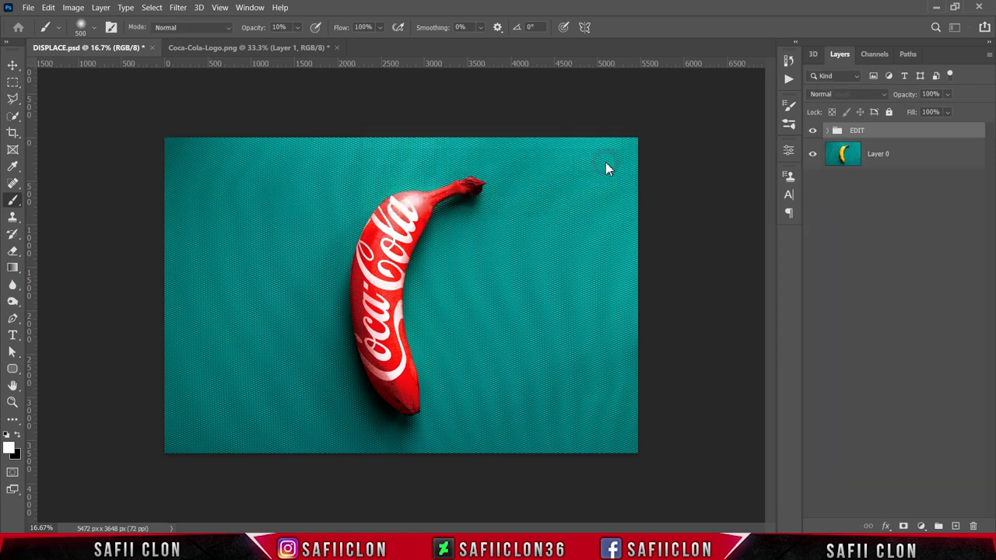
Step: Toggle the EDIT group's visibility to compare the original and edited banana
{"action": "left_click", "coordinate": [812, 132]}
{"action": "left_click", "coordinate": [812, 133]}
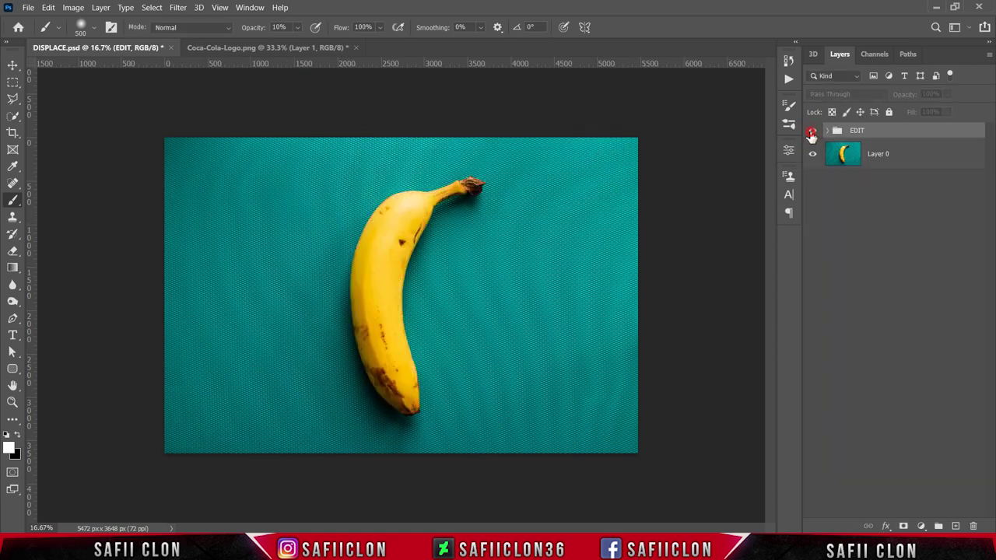
{"action": "key", "text": "ctrl+minus"}
{"action": "key", "text": "ctrl+minus"}
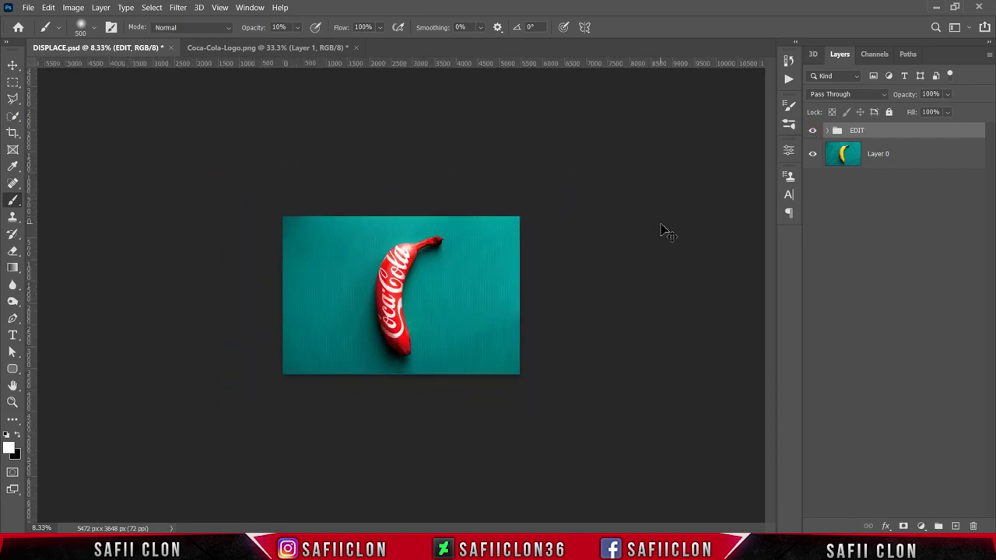
{"action": "key", "text": "ctrl+plus"}
{"action": "key", "text": "ctrl+plus"}
{"action": "key", "text": "ctrl+plus"}
{"action": "key", "text": "ctrl+plus"}
{"action": "key", "text": "ctrl+minus"}
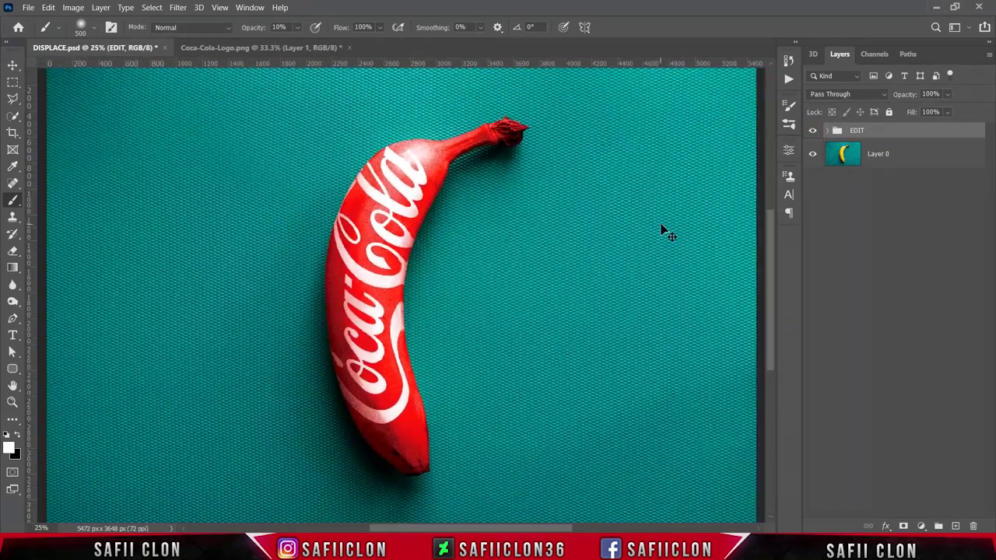
{"action": "key", "text": "ctrl+minus"}
{"action": "key", "text": "ctrl+minus"}
{"action": "key", "text": "ctrl+plus"}
{"action": "key", "text": "ctrl+plus"}
{"action": "key", "text": "ctrl+minus"}
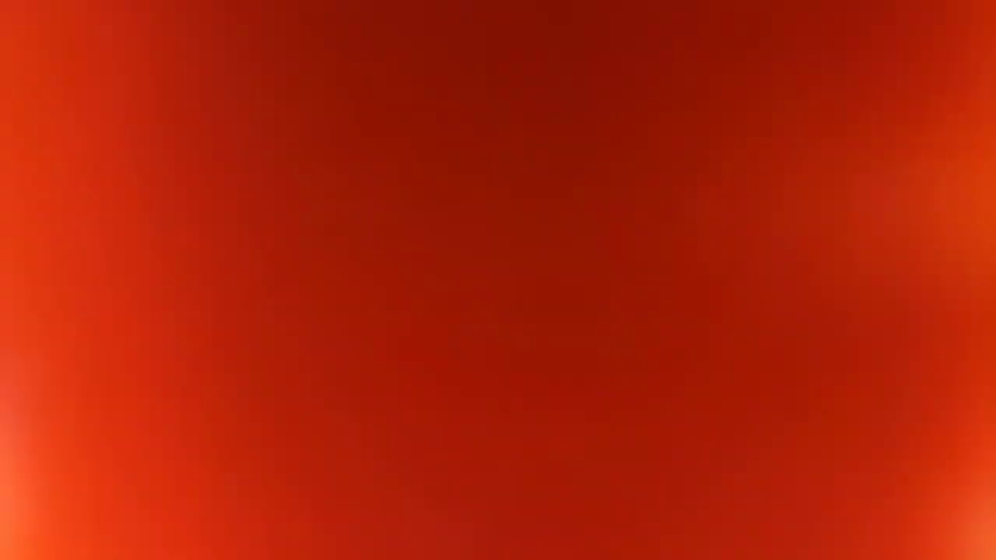